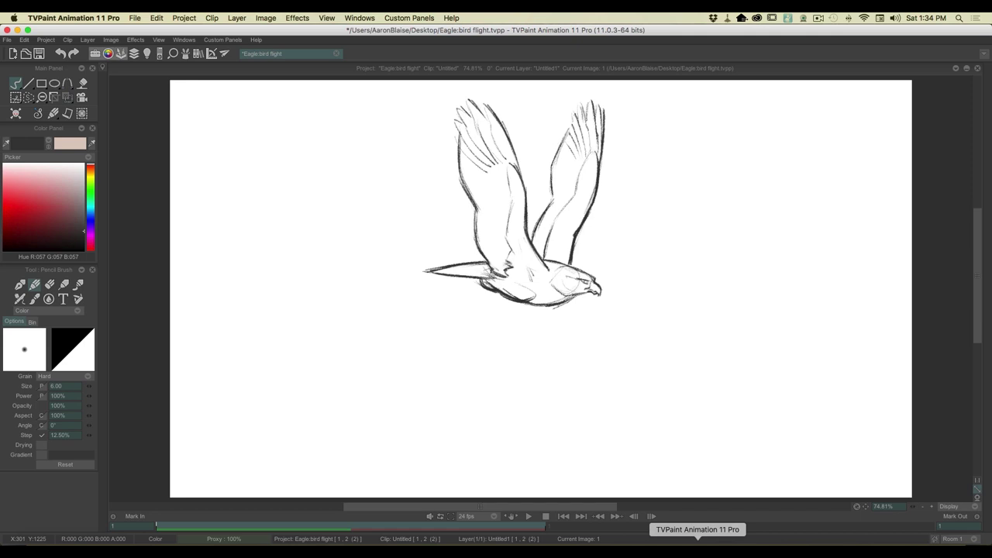
Step: Flip back and forth between the eagle's wings-up and wings-down drawings to examine the flap extremes
key("Right")
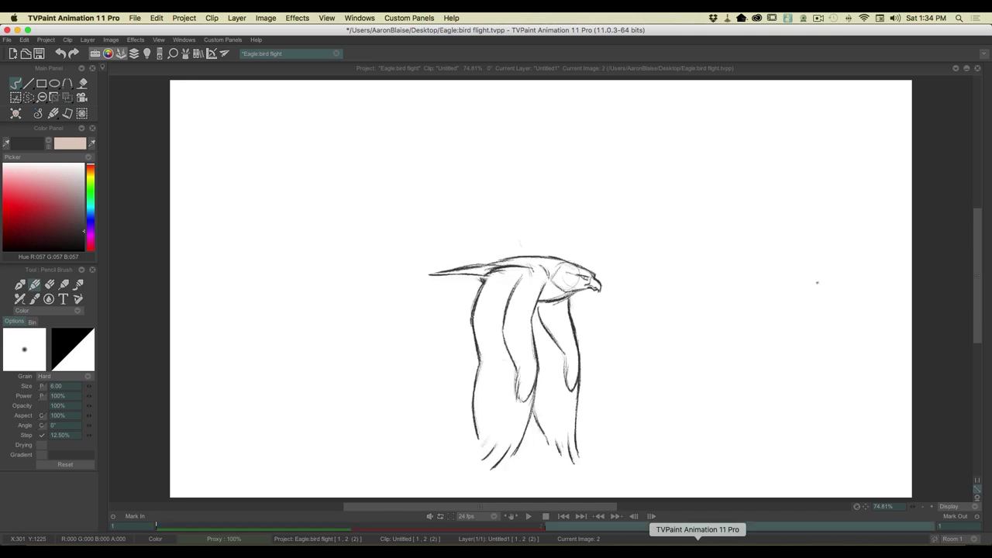
key("Left")
key("Right")
key("Left")
key("Right")
key("Left")
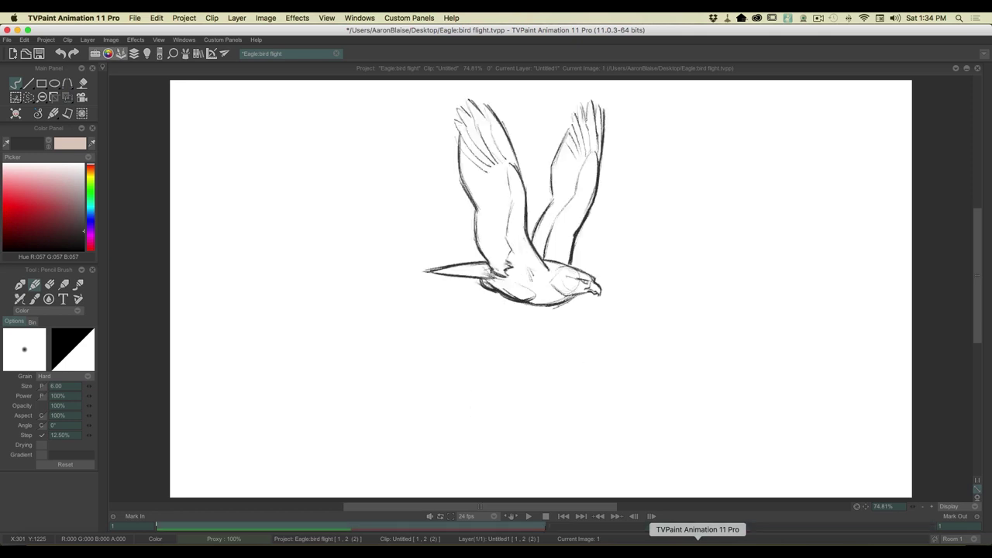
key("Right")
key("Left")
key("Right")
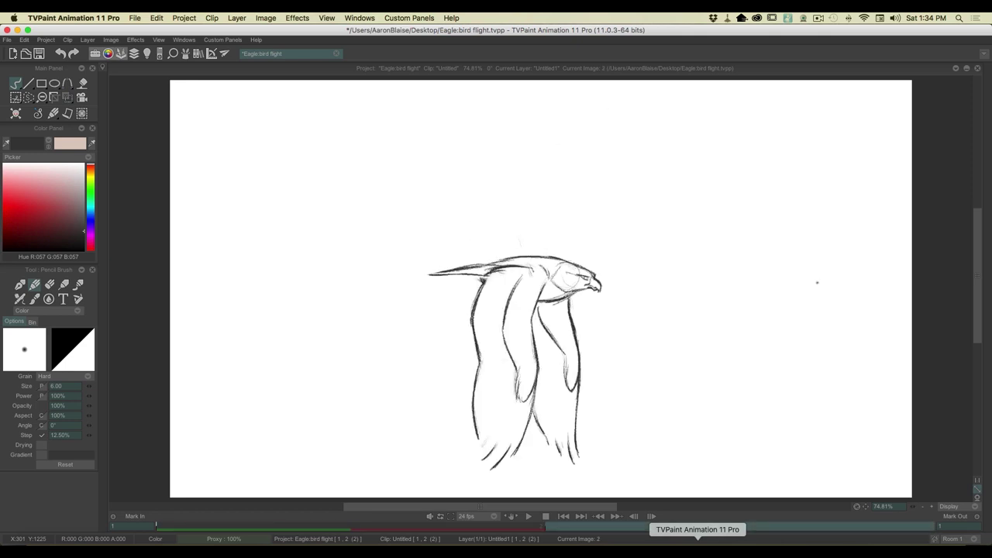
key("Left")
key("Right")
key("Left")
key("Right")
key("Left")
key("Right")
key("Left")
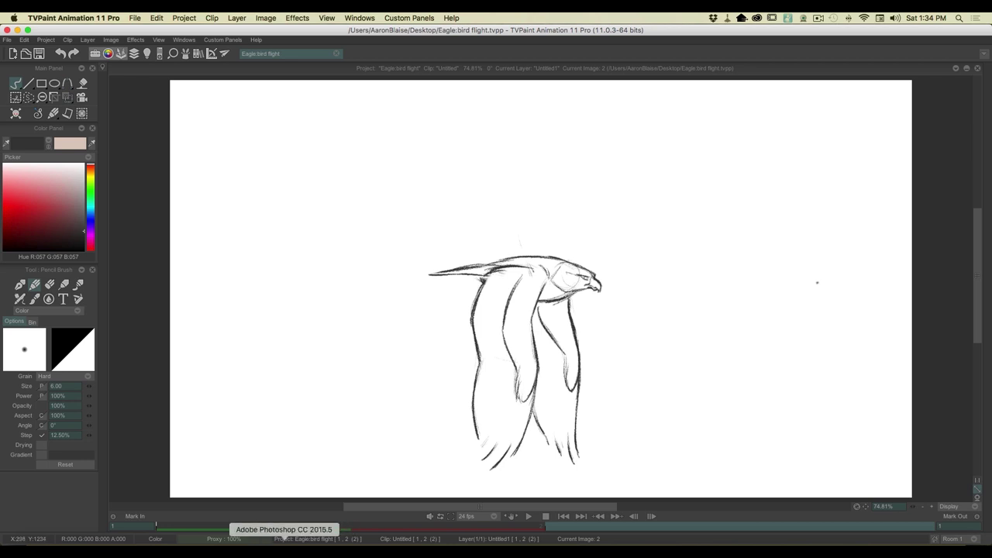
Step: Switch to Photoshop and sketch a bold wing cross-section with a rounded leading edge and pointed trailing edge on Layer 2
left_click(285, 548)
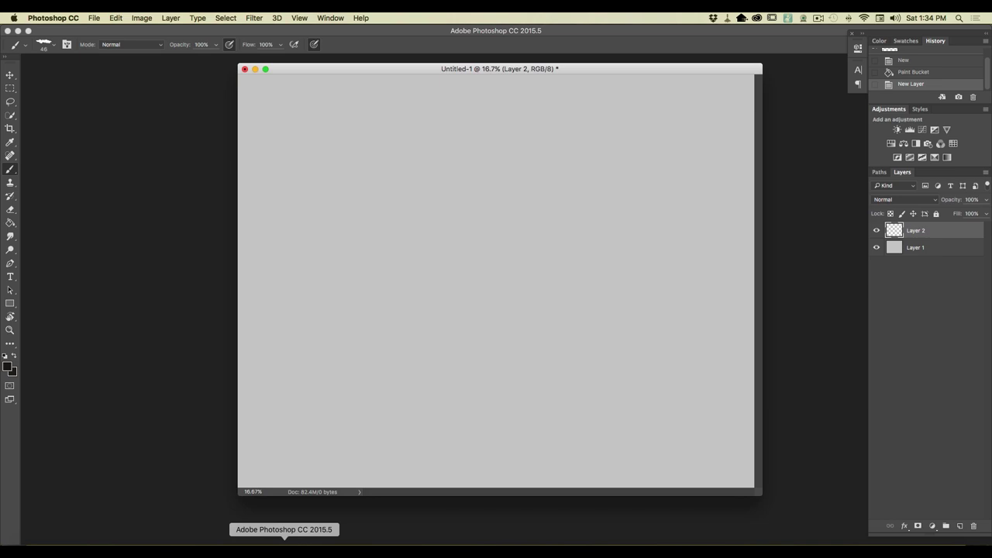
left_click_drag(574, 189, 438, 198)
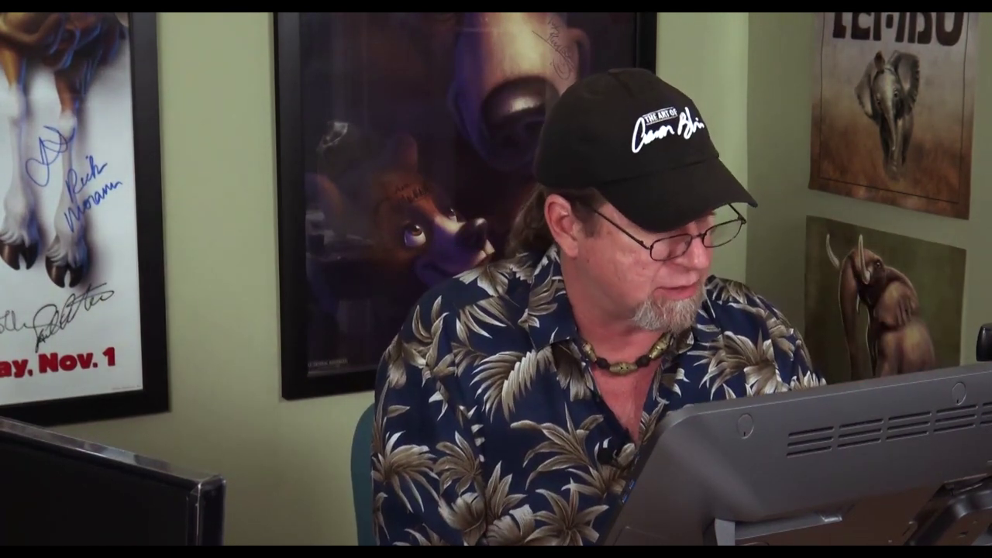
mouse_move(582, 182)
left_mouse_down()
mouse_move(532, 172)
mouse_move(446, 192)
mouse_move(561, 169)
mouse_move(571, 196)
left_mouse_up()
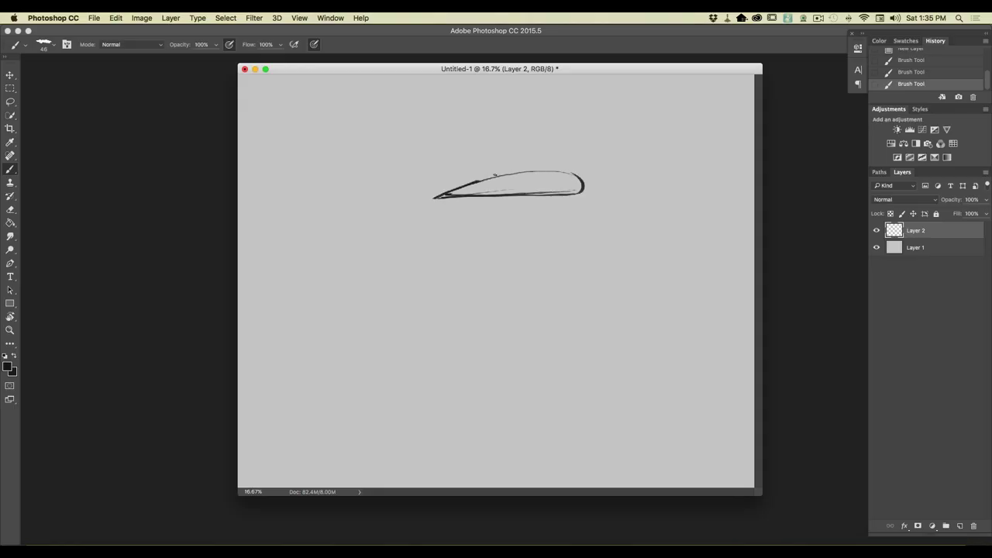
key("f")
key("super+equal")
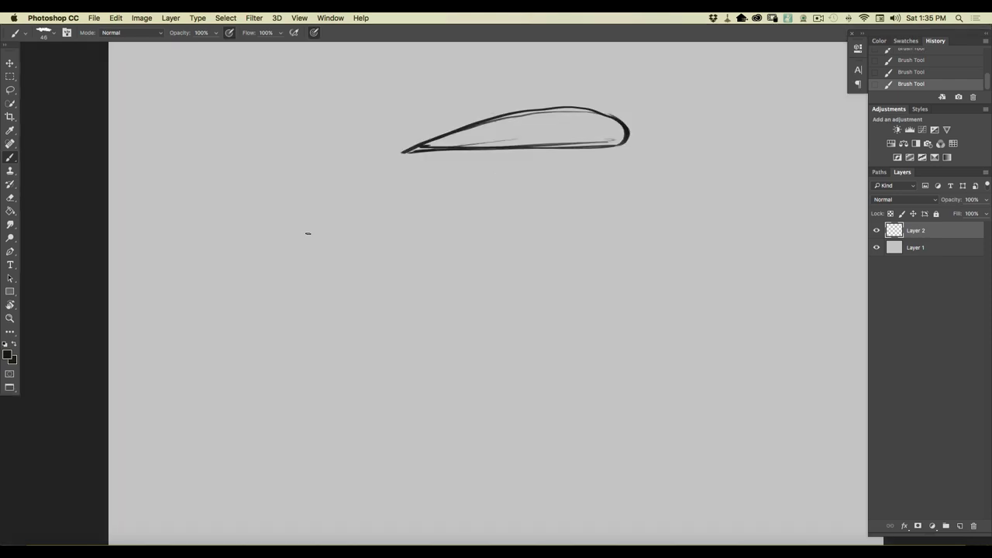
left_click_drag(306, 243, 235, 385)
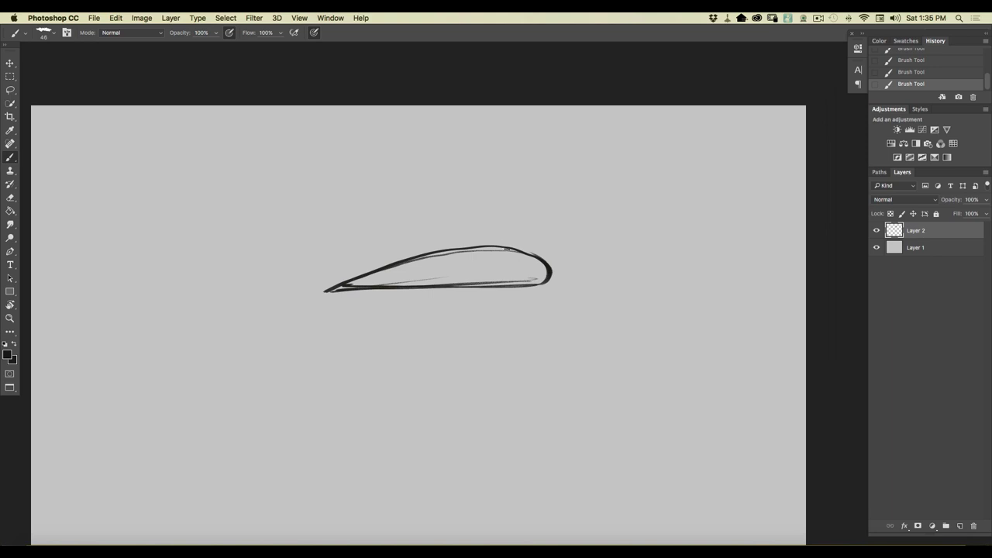
mouse_move(541, 284)
left_mouse_down()
mouse_move(322, 294)
mouse_move(449, 251)
mouse_move(502, 247)
mouse_move(547, 275)
mouse_move(326, 293)
mouse_move(544, 284)
mouse_move(539, 255)
mouse_move(444, 246)
mouse_move(322, 292)
mouse_move(469, 246)
mouse_move(547, 265)
mouse_move(514, 280)
mouse_move(321, 293)
left_mouse_up()
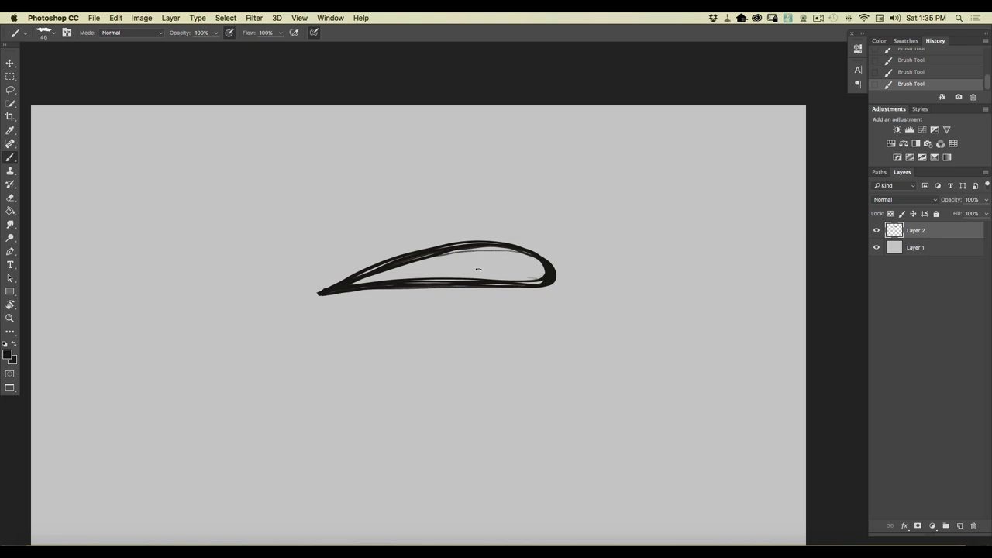
Step: Draw airflow arrows around the wing section, one running straight beneath it and one curving over its upper surface
mouse_move(723, 298)
left_mouse_down()
mouse_move(598, 307)
mouse_move(614, 314)
left_mouse_up()
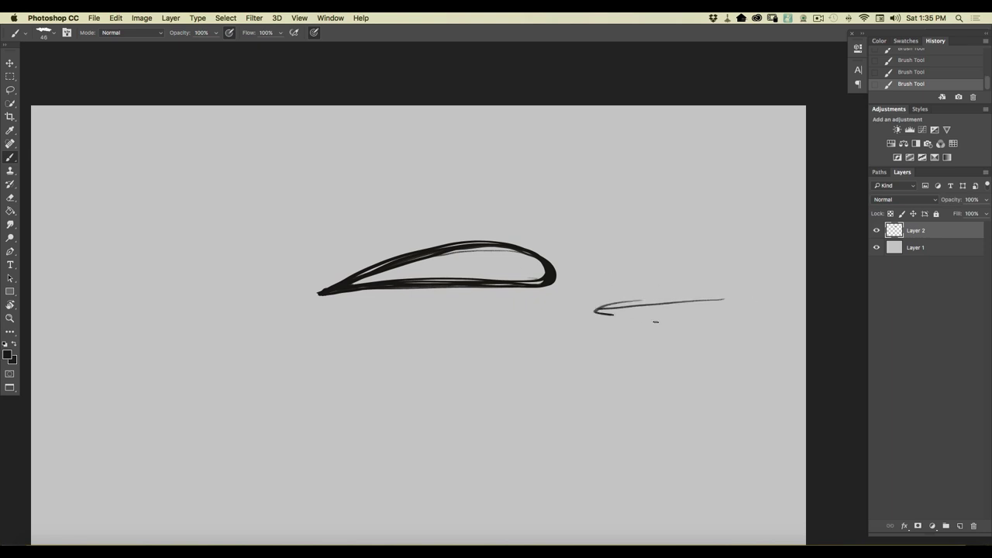
mouse_move(713, 298)
left_mouse_down()
mouse_move(234, 308)
mouse_move(276, 313)
left_mouse_up()
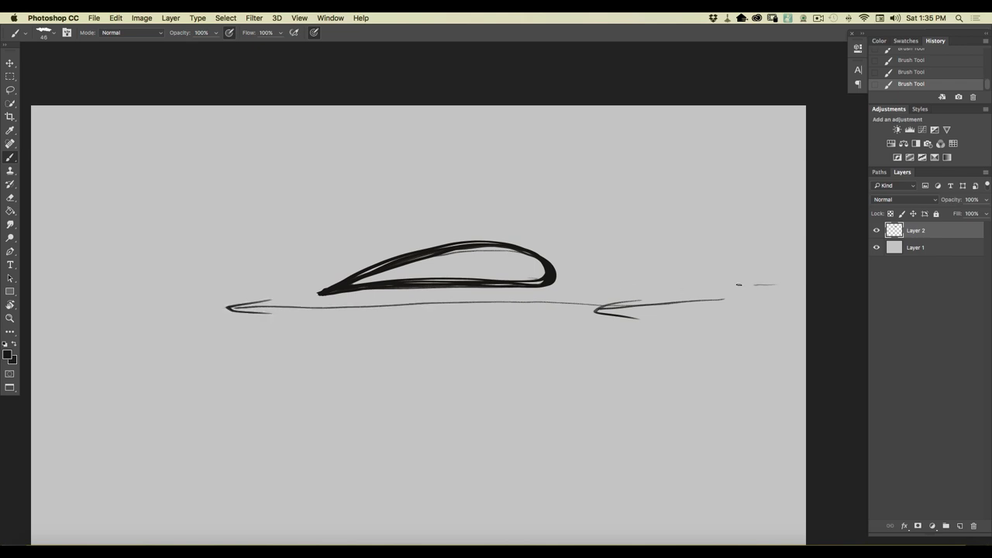
left_click_drag(674, 283, 613, 277)
mouse_move(565, 250)
left_mouse_down()
mouse_move(495, 222)
mouse_move(412, 229)
mouse_move(262, 280)
mouse_move(226, 282)
mouse_move(252, 271)
left_mouse_up()
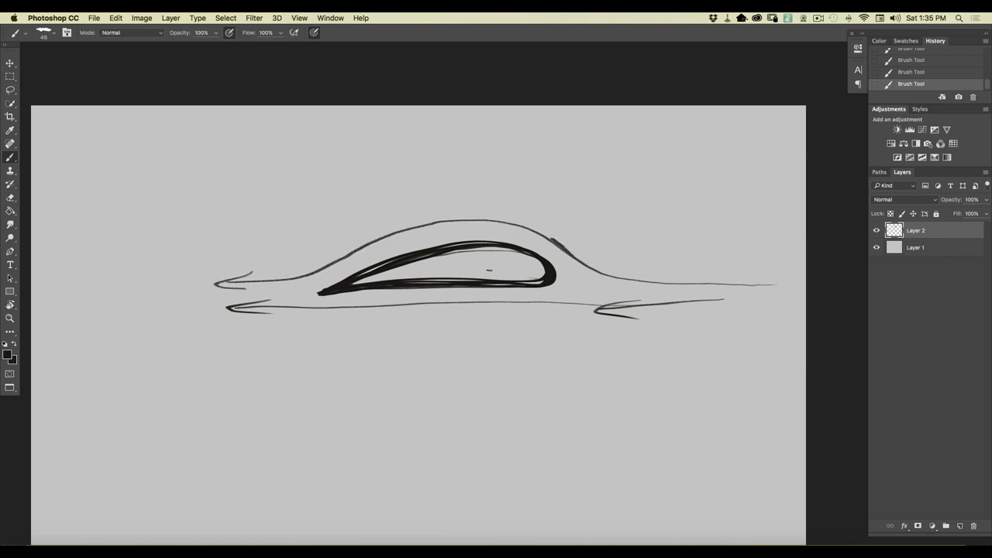
mouse_move(557, 251)
left_mouse_down()
mouse_move(434, 224)
mouse_move(317, 272)
mouse_move(578, 258)
mouse_move(335, 261)
mouse_move(215, 285)
mouse_move(247, 273)
mouse_move(254, 288)
left_mouse_up()
mouse_move(478, 298)
left_mouse_down()
mouse_move(246, 308)
mouse_move(279, 297)
mouse_move(221, 309)
mouse_move(269, 313)
left_mouse_up()
Step: Mark circled air particles above and below the wing section and draw a vertical lift arrow through it
mouse_move(461, 213)
left_mouse_down()
mouse_move(475, 207)
mouse_move(480, 223)
mouse_move(435, 220)
left_mouse_up()
left_click_drag(612, 301, 263, 309)
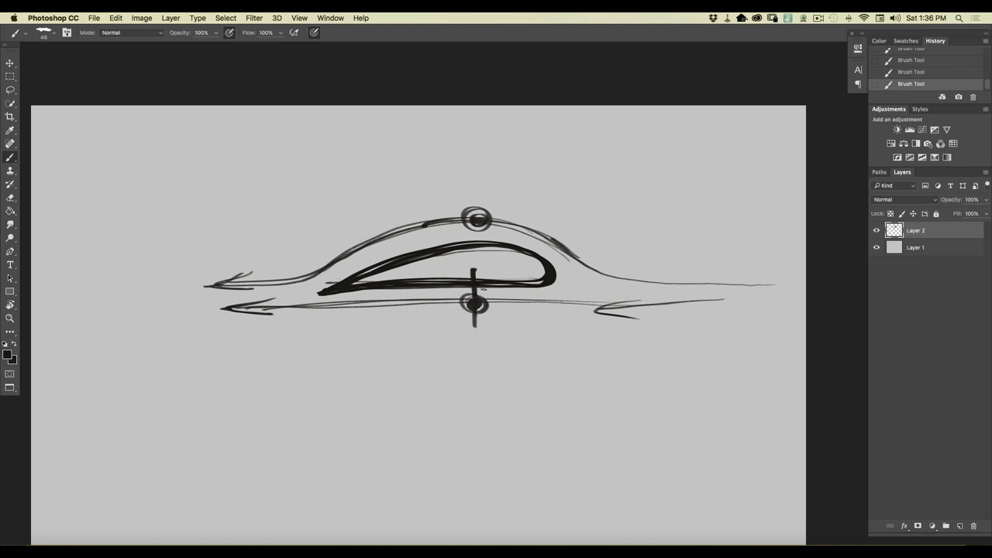
left_click_drag(431, 240, 557, 257)
left_click_drag(475, 264, 472, 146)
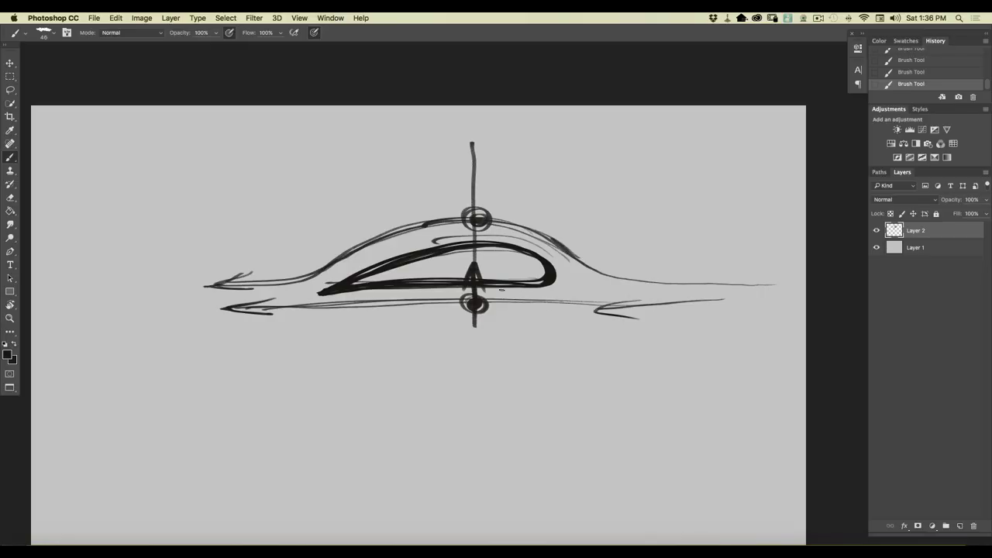
Step: Sketch a second, longer wing cross-section with a concave underside beneath the airflow diagram
mouse_move(475, 413)
left_mouse_down()
mouse_move(580, 394)
mouse_move(456, 367)
mouse_move(287, 393)
left_mouse_up()
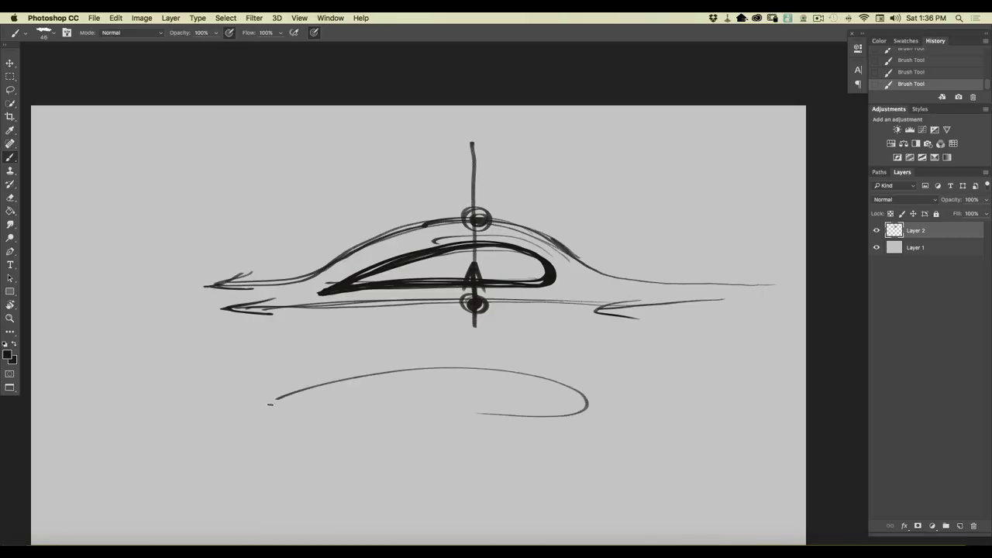
mouse_move(488, 413)
left_mouse_down()
mouse_move(313, 412)
mouse_move(219, 425)
mouse_move(335, 386)
mouse_move(534, 377)
mouse_move(224, 425)
mouse_move(377, 383)
mouse_move(353, 407)
mouse_move(457, 374)
mouse_move(592, 404)
mouse_move(539, 418)
mouse_move(256, 429)
left_mouse_up()
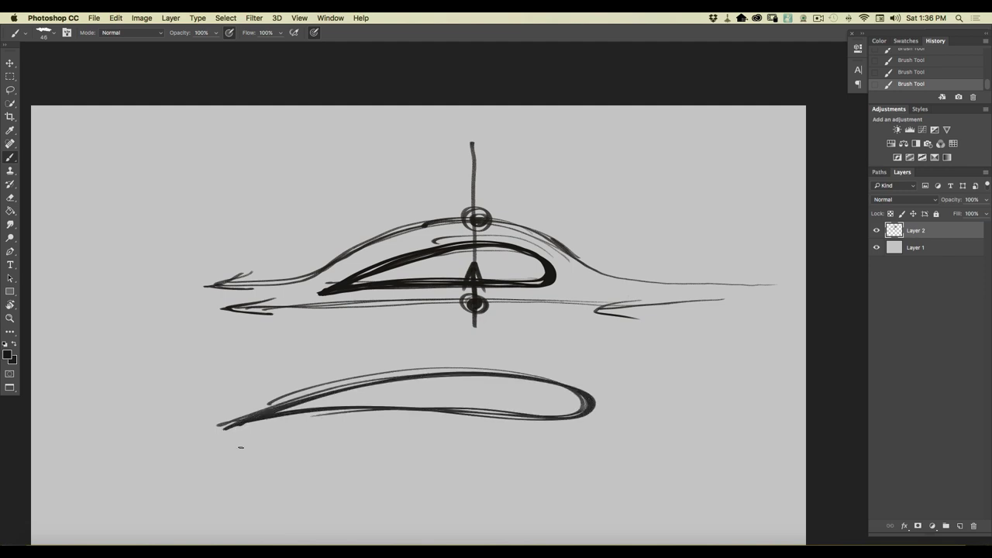
mouse_move(459, 367)
left_mouse_down()
mouse_move(568, 391)
mouse_move(353, 387)
left_mouse_up()
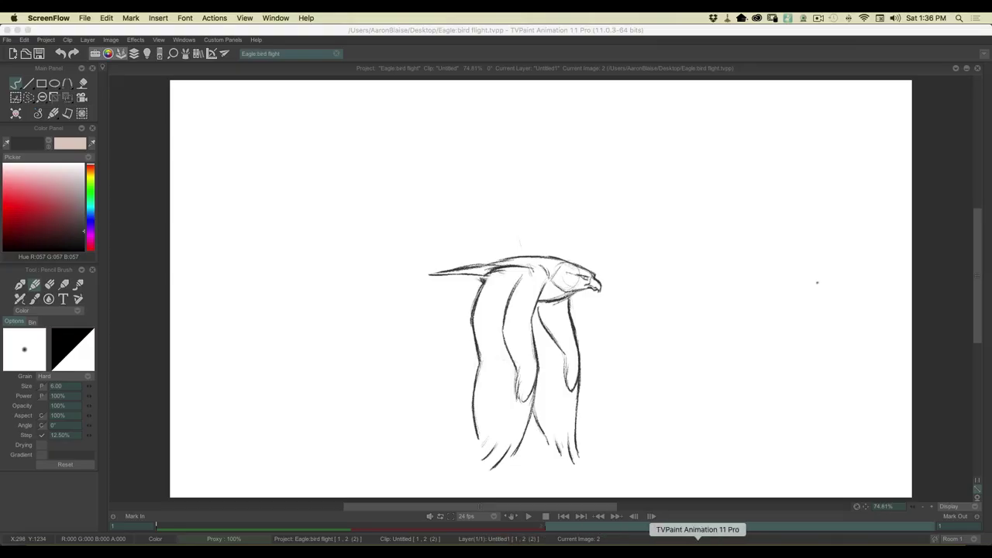
Step: Switch to TVPaint Animation and flip between the two eagle drawings to compare the wing positions
left_click(697, 551)
key("Left")
key("Right")
key("Left")
key("Right")
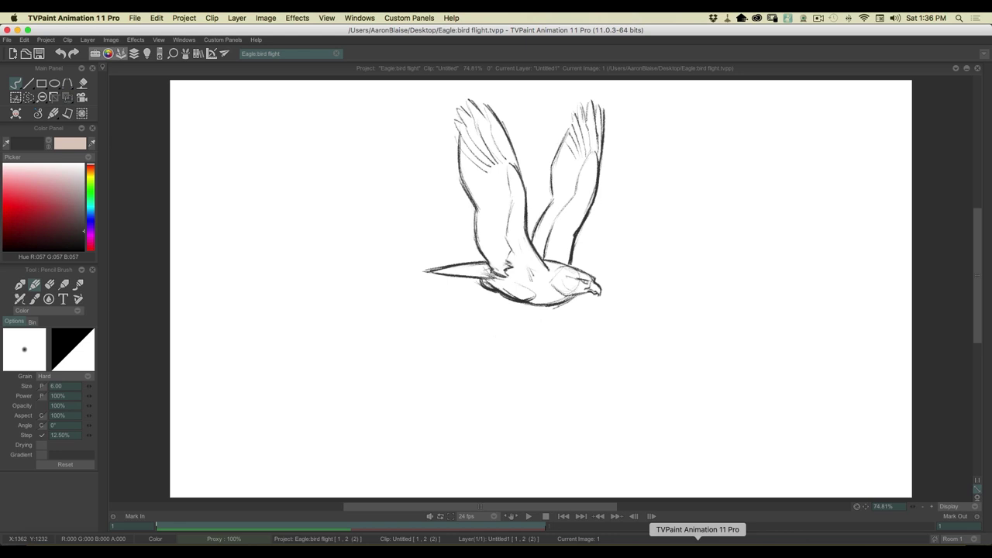
Step: Duplicate the wings-up eagle drawing as a new frame 2 between the two extremes
key("Tab")
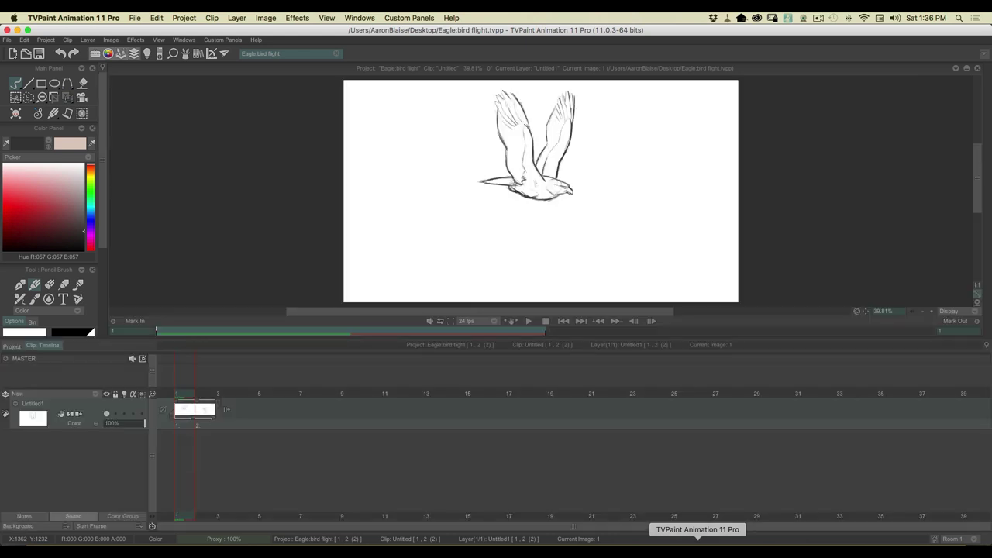
left_click_drag(194, 419, 203, 394)
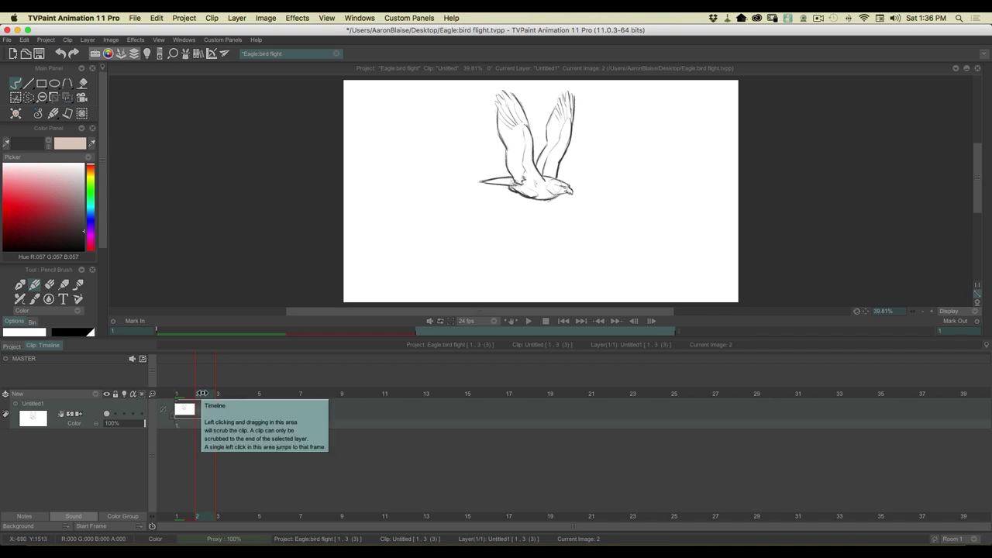
key("ctrl+shift+t")
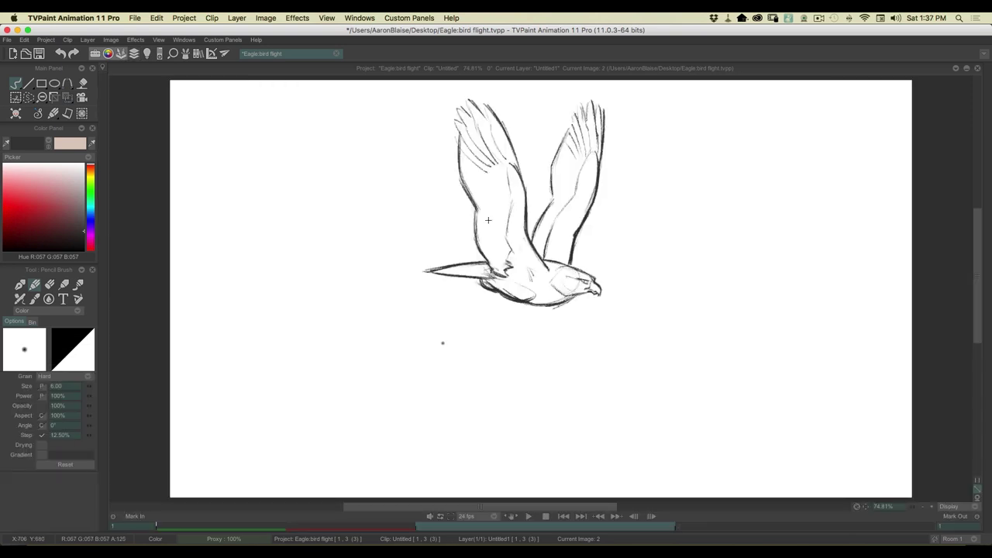
Step: Turn on the light table for the Untitled1 layer so the neighbouring drawings show through on frame 2
key("ctrl+shift+t")
left_click(125, 415)
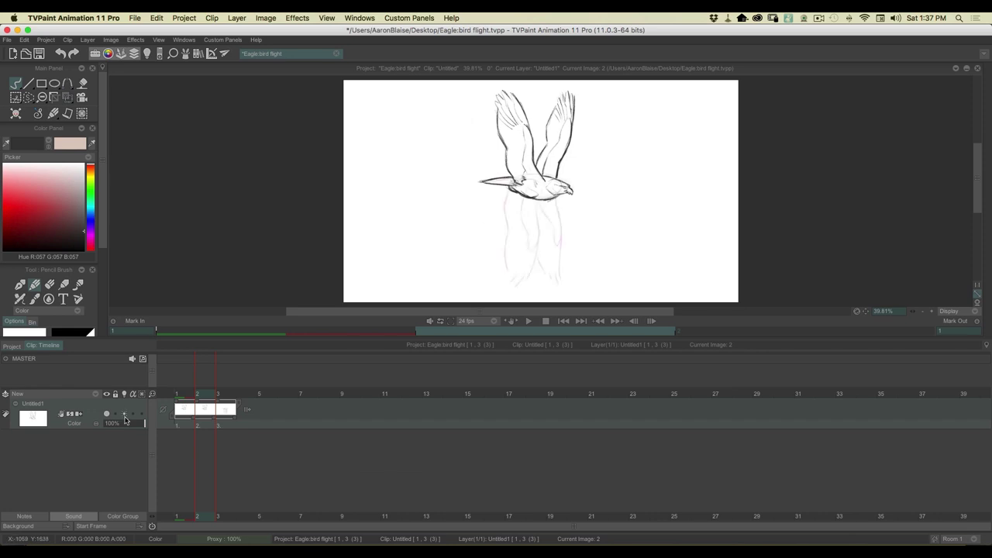
key("ctrl+shift+t")
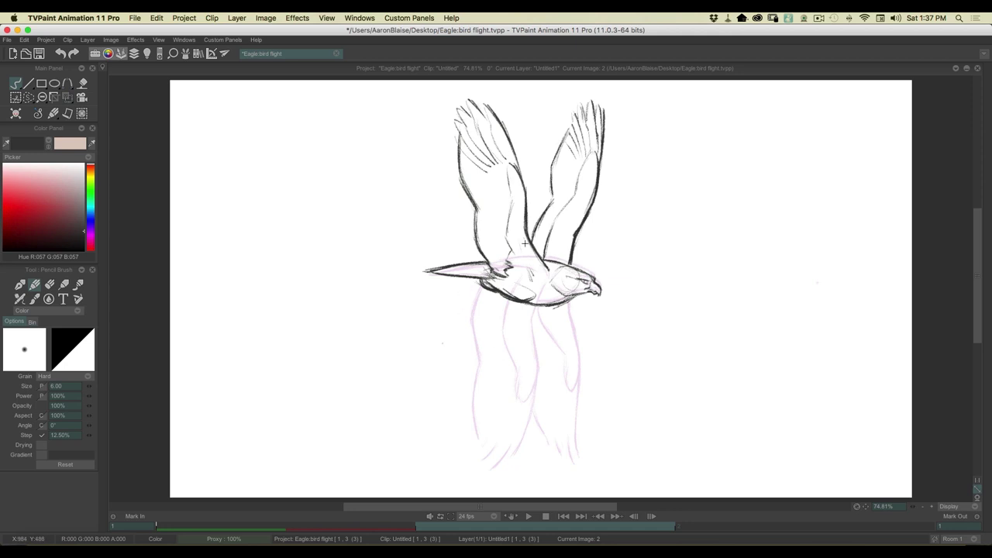
key("ctrl+shift+t")
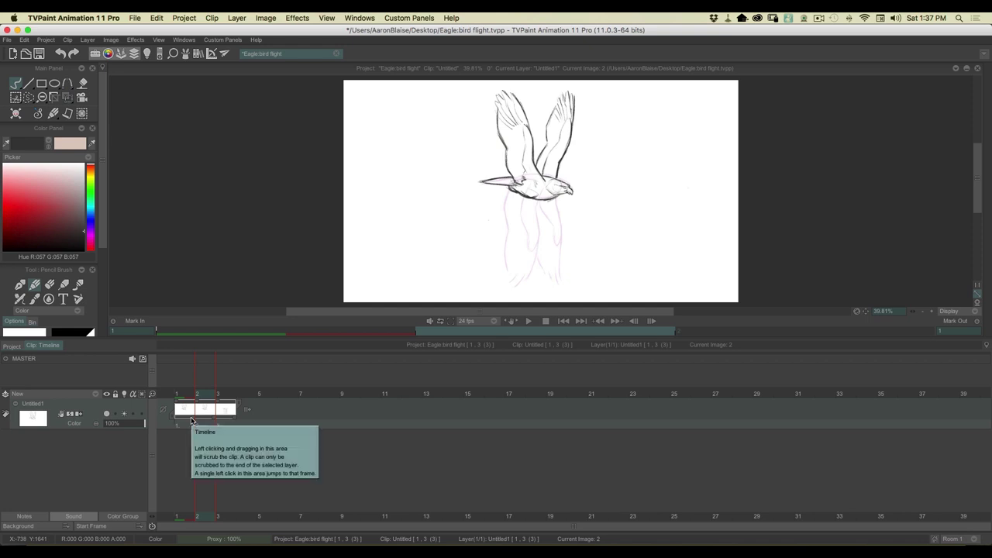
key("ctrl+shift+t")
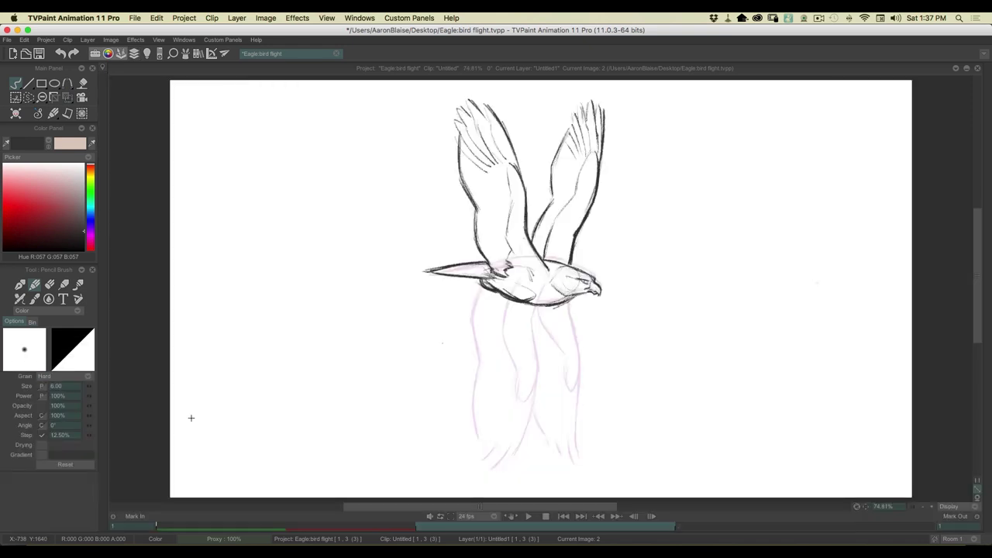
Step: Erase both raised wings and the tail from the eagle on frame 2, keeping the head and belly
key("e")
mouse_move(531, 241)
left_mouse_down()
mouse_move(543, 259)
mouse_move(511, 151)
mouse_move(484, 109)
mouse_move(464, 112)
mouse_move(472, 174)
mouse_move(452, 153)
mouse_move(483, 258)
mouse_move(427, 272)
mouse_move(479, 275)
left_mouse_up()
mouse_move(523, 199)
left_mouse_down()
mouse_move(503, 168)
mouse_move(507, 259)
mouse_move(568, 259)
mouse_move(603, 123)
mouse_move(587, 158)
mouse_move(565, 127)
mouse_move(548, 220)
left_mouse_up()
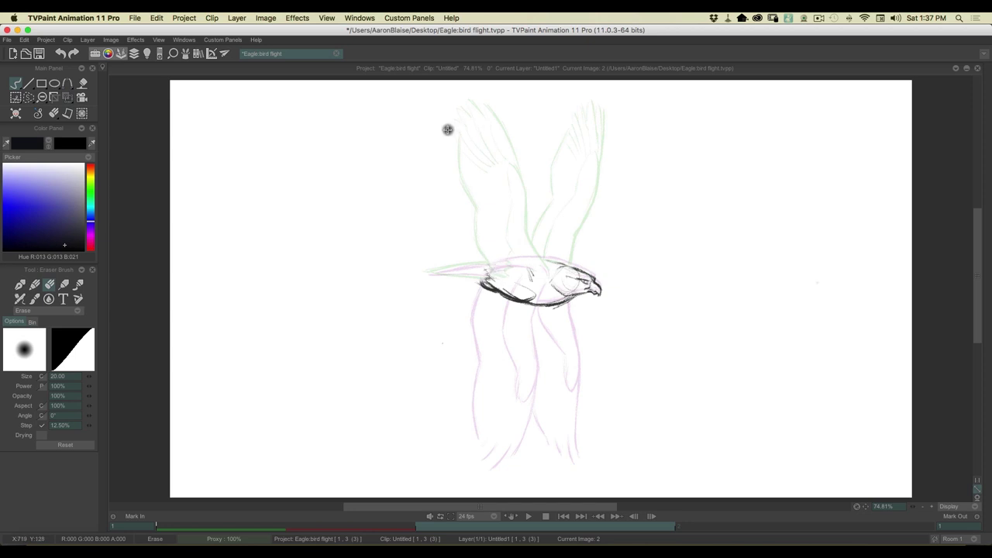
Step: Shift the remaining eagle body on frame 2 by -2 in X and -5 in Y with the Transform tool
left_click(67, 97)
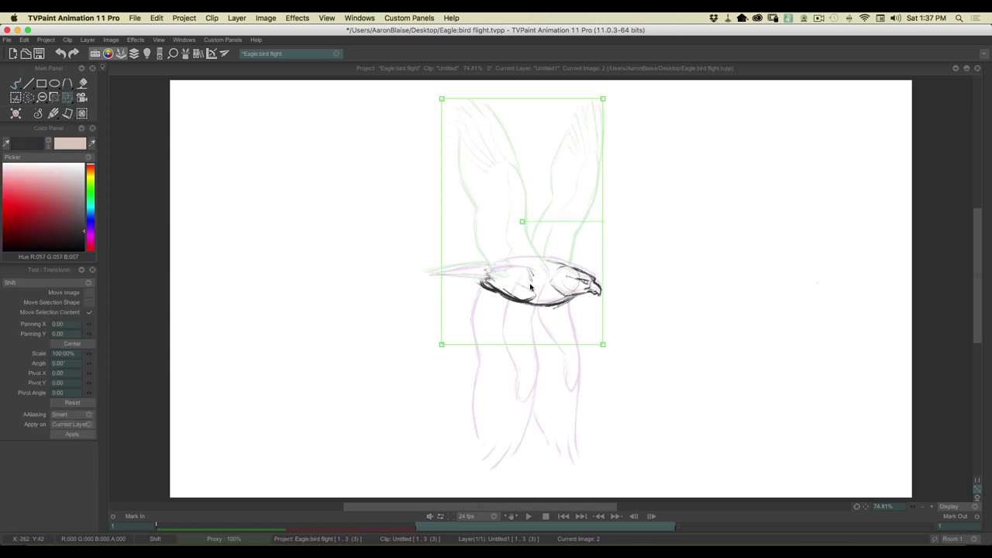
left_click_drag(527, 293, 525, 288)
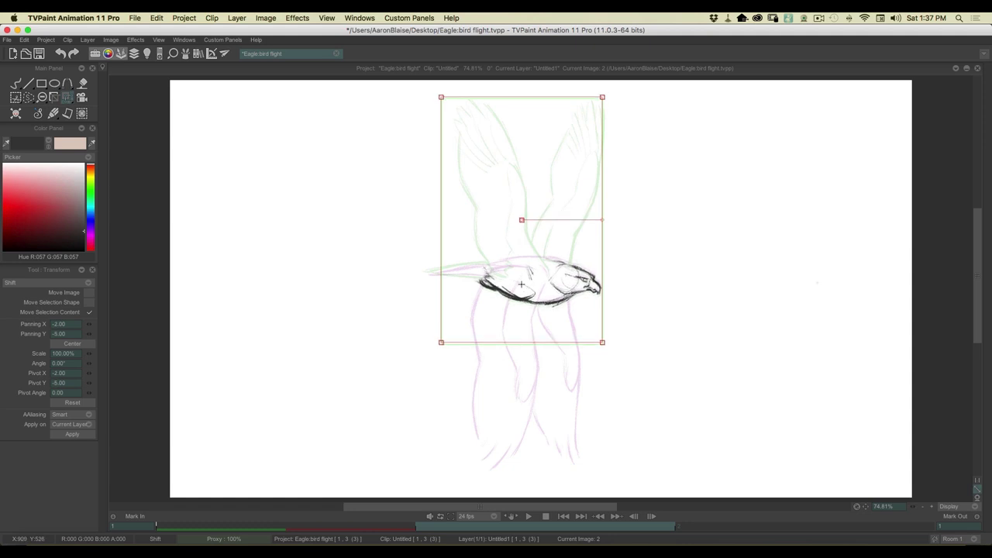
key("Return")
left_click(52, 113)
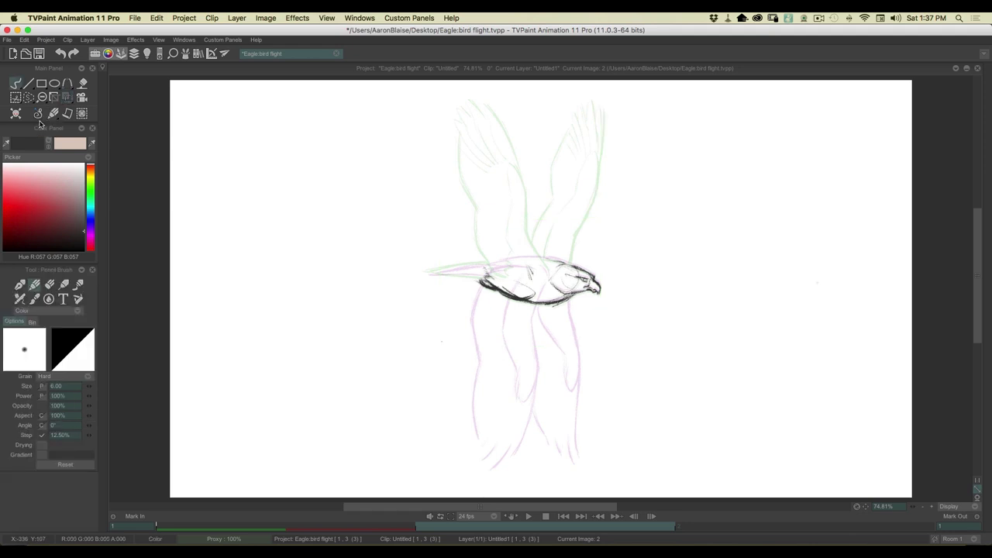
Step: Step through the frames to compare the partial middle drawing with its neighbouring extremes
key("Tab")
mouse_move(197, 395)
left_mouse_down()
mouse_move(178, 395)
mouse_move(220, 395)
mouse_move(176, 395)
mouse_move(241, 397)
mouse_move(198, 397)
left_mouse_up()
key("0")
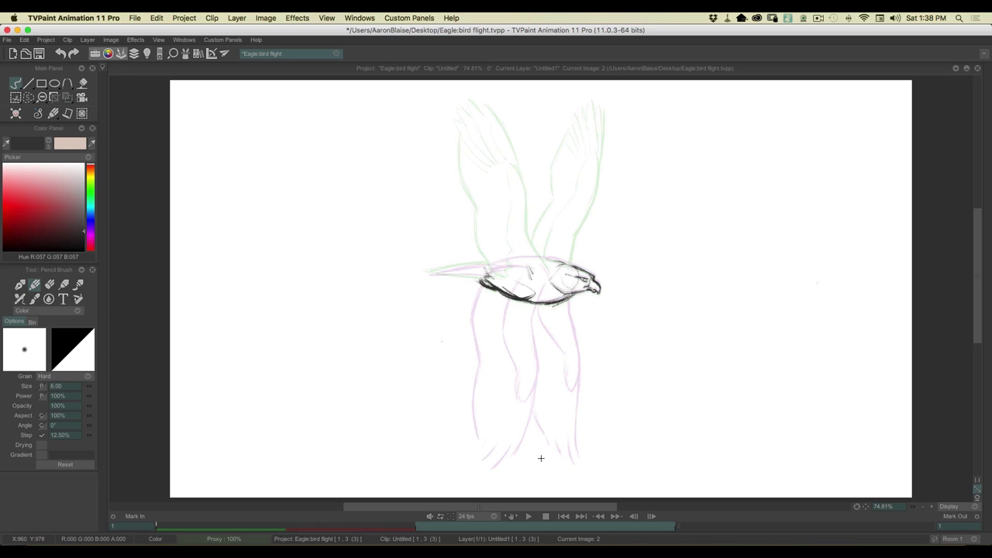
key("Right")
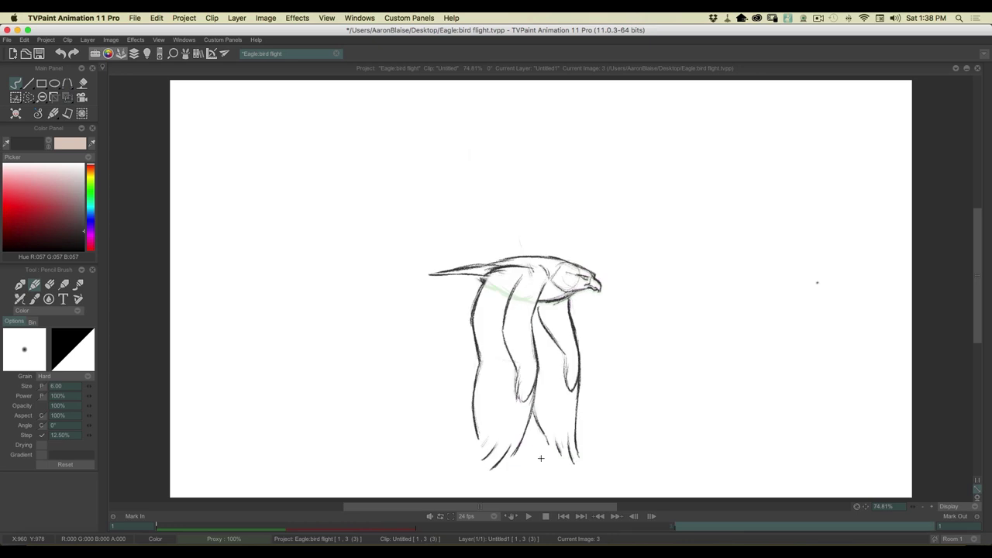
key("Right")
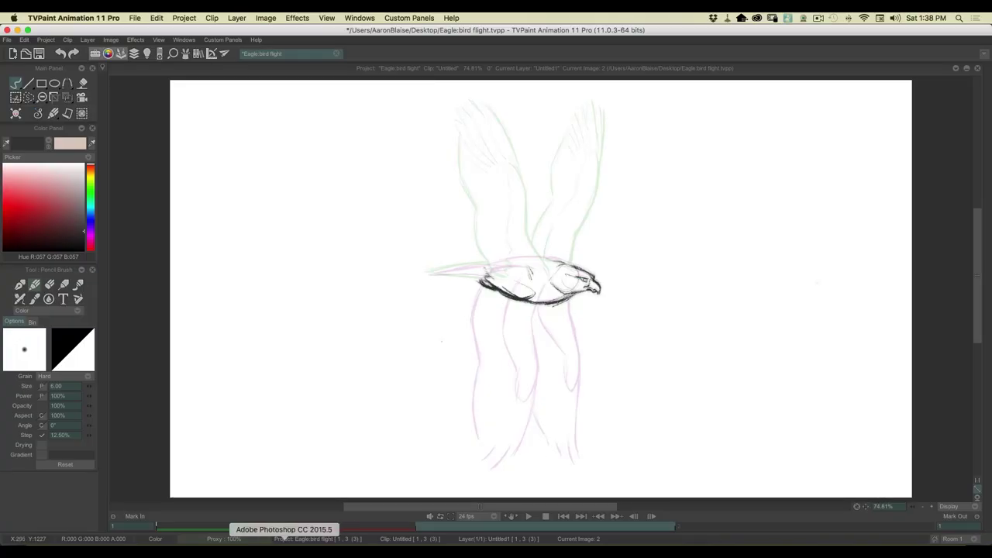
Step: Switch to Photoshop and use Free Transform to shrink the wing sketches into the canvas's upper-left corner
left_click(283, 541)
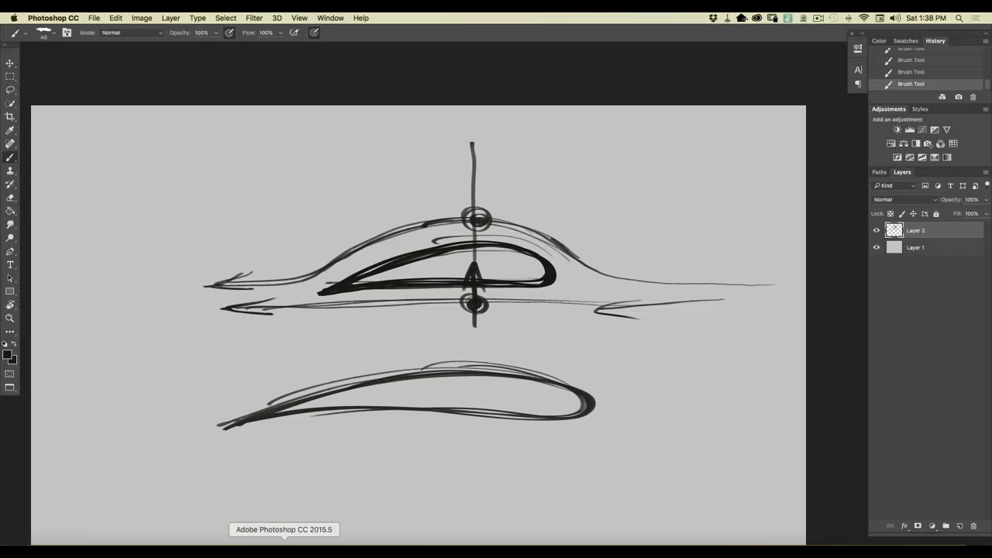
left_click(115, 18)
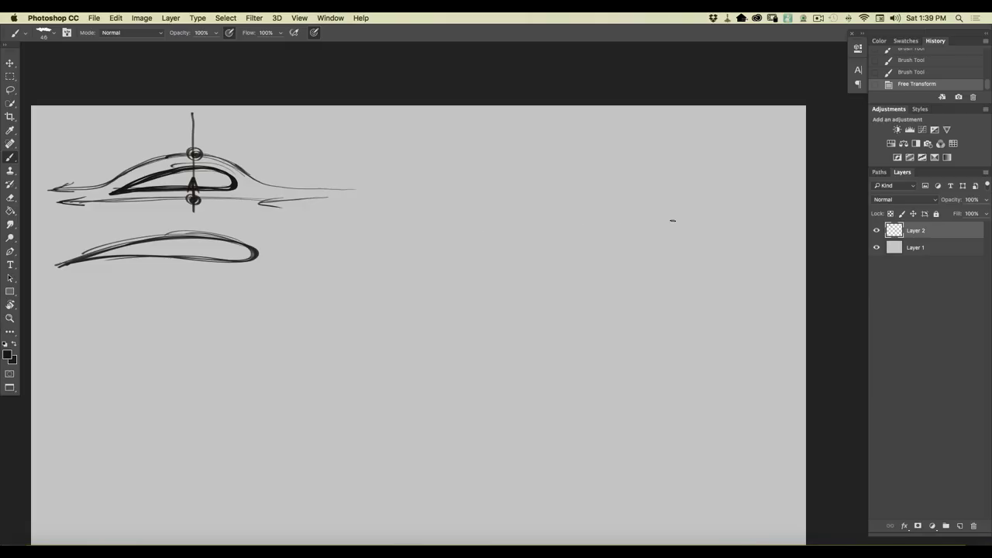
Step: Sketch the S-curved leading edge of a large bird wing in the empty area beside the small airfoil sketches
left_click_drag(597, 254, 661, 234)
left_click_drag(580, 252, 492, 224)
mouse_move(561, 250)
left_mouse_down()
mouse_move(472, 221)
mouse_move(500, 231)
mouse_move(409, 237)
left_mouse_up()
left_click_drag(496, 227, 582, 255)
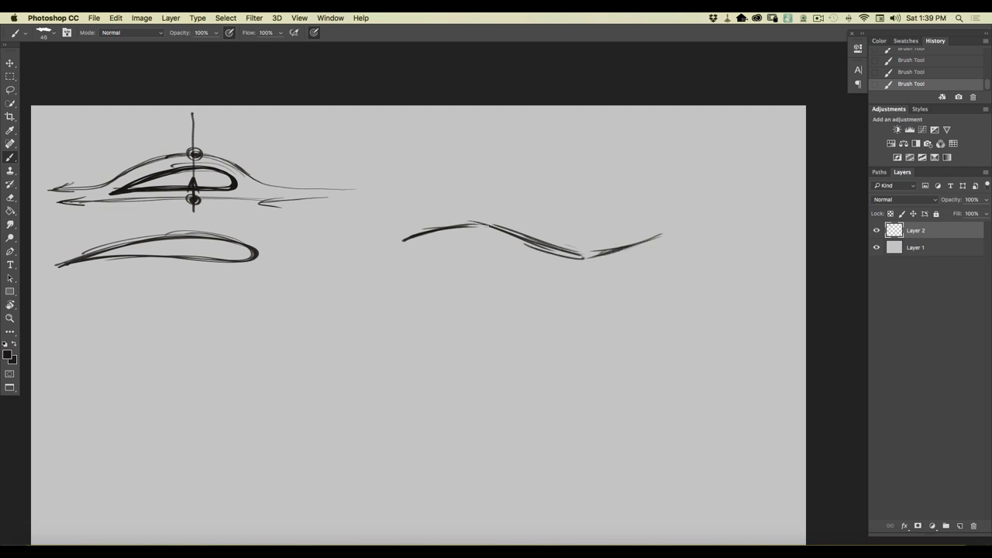
left_click_drag(455, 228, 403, 242)
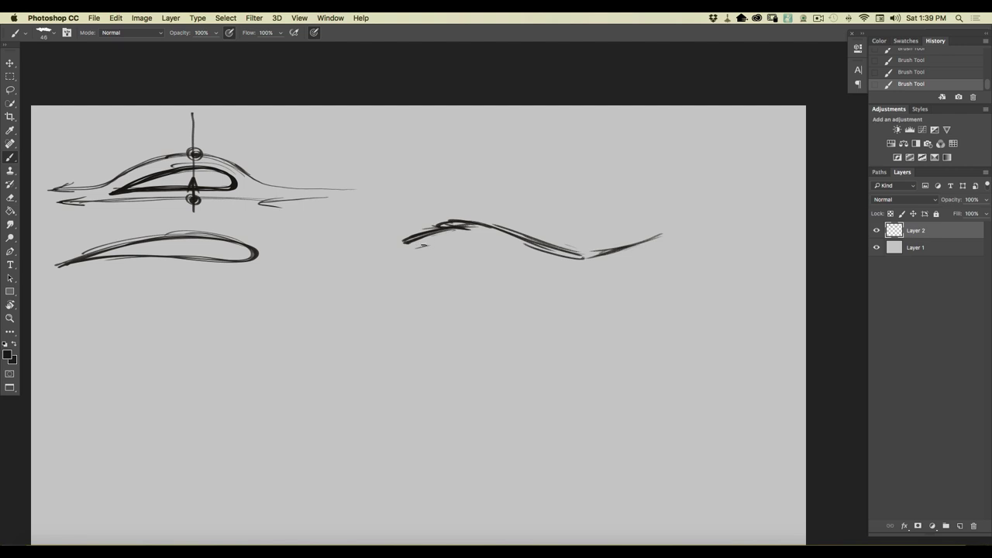
Step: Sketch the lower contour of the wing's arm, extend and darken the leading edge, and mark the wrist with a short cross line
mouse_move(399, 249)
left_mouse_down()
mouse_move(452, 250)
mouse_move(572, 307)
mouse_move(654, 291)
mouse_move(688, 343)
left_mouse_up()
left_click_drag(615, 312, 663, 337)
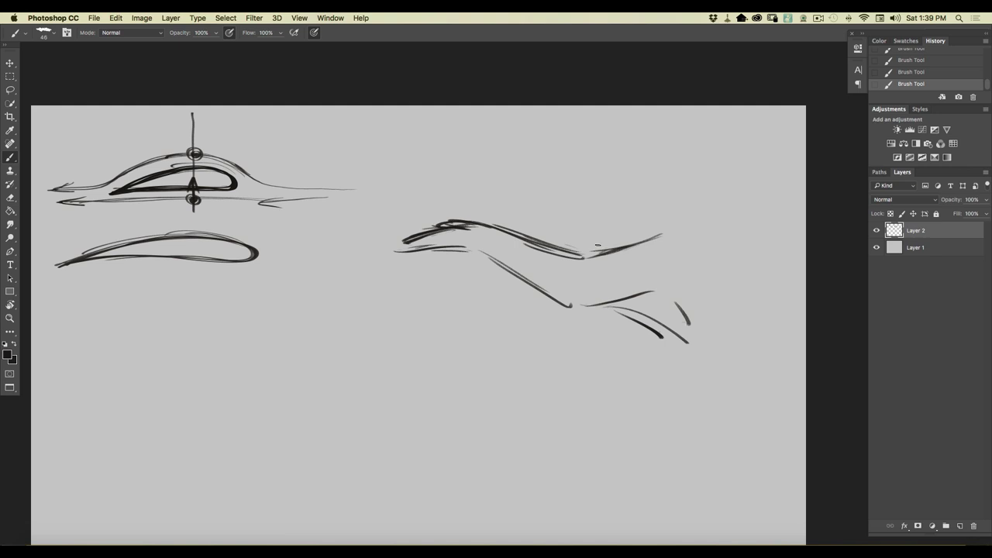
mouse_move(638, 242)
left_mouse_down()
mouse_move(702, 226)
mouse_move(702, 211)
left_mouse_up()
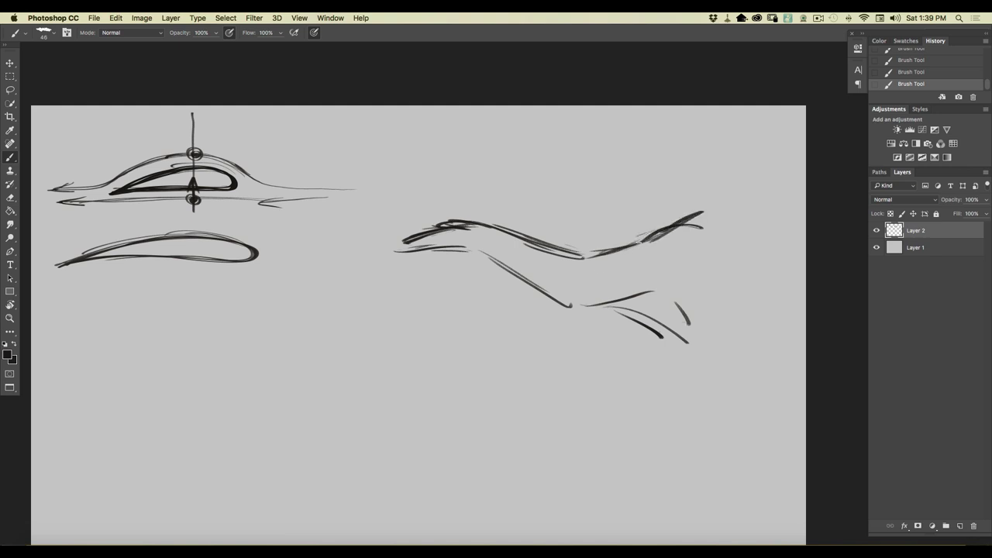
left_click_drag(508, 232, 600, 258)
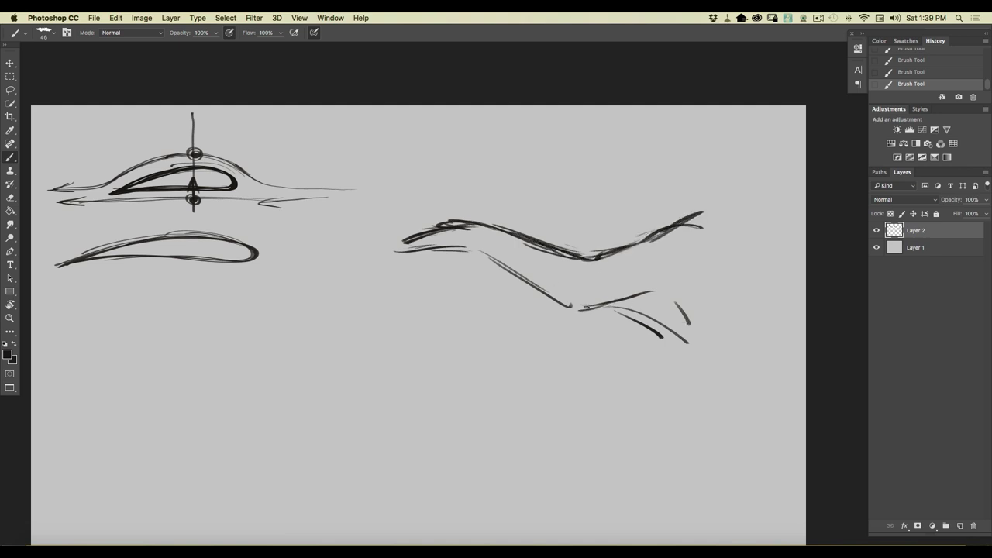
left_click_drag(543, 288, 434, 251)
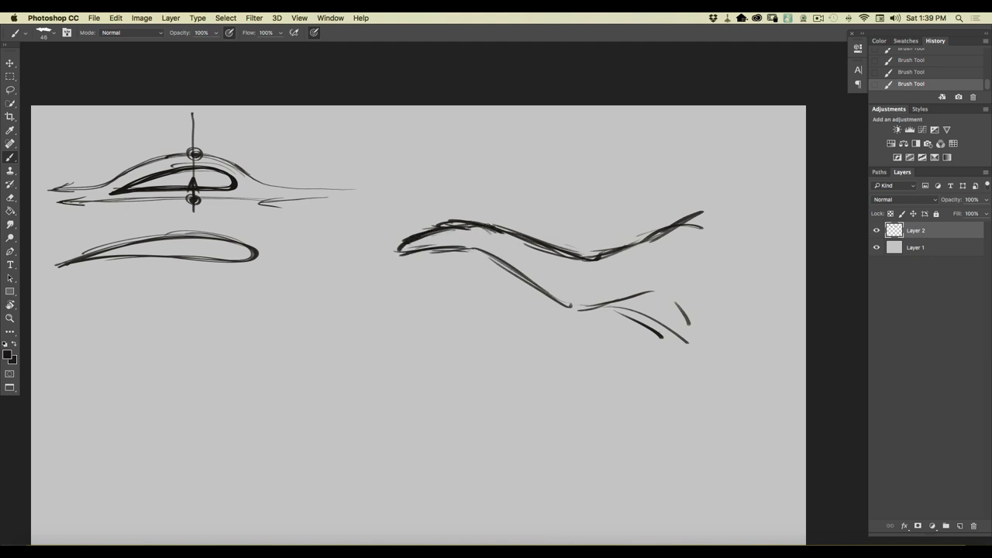
left_click_drag(481, 228, 477, 249)
Step: Sketch the long outermost primary feather sweeping down from the wrist and the tips of the neighbouring feathers
mouse_move(387, 245)
left_mouse_down()
mouse_move(237, 299)
mouse_move(207, 331)
left_mouse_up()
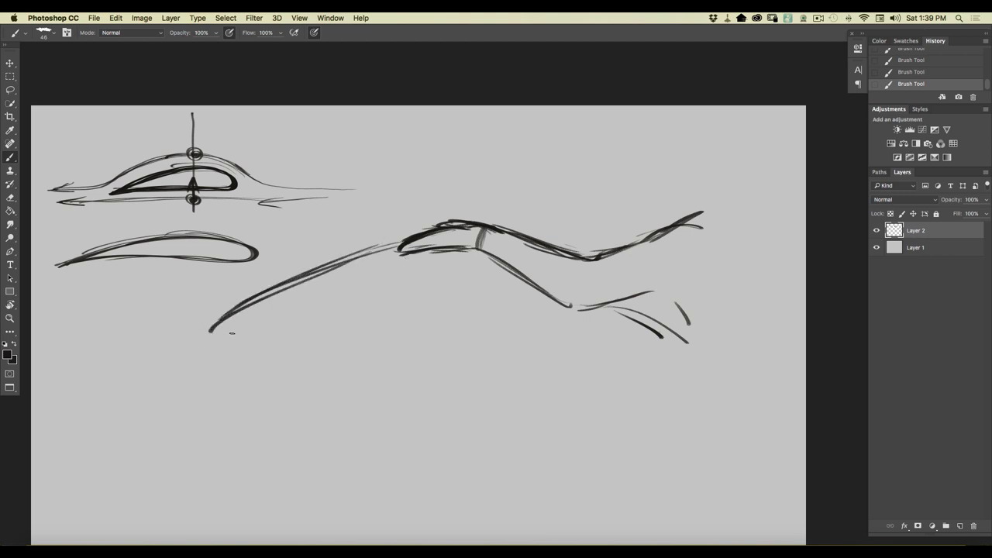
left_click_drag(259, 325, 211, 344)
left_click_drag(256, 329, 189, 379)
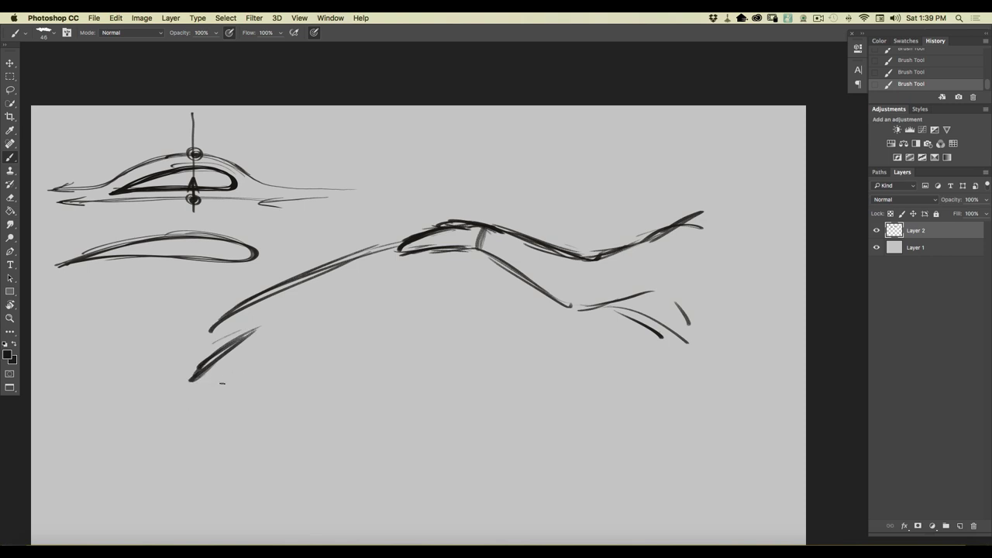
left_click_drag(259, 359, 210, 405)
Step: Draw the wavy trailing edge of the wing from the primary feather tips to the body end
left_click_drag(282, 412, 434, 389)
mouse_move(281, 418)
left_mouse_down()
mouse_move(430, 402)
mouse_move(463, 405)
mouse_move(537, 445)
left_mouse_up()
mouse_move(463, 409)
left_mouse_down()
mouse_move(542, 444)
mouse_move(649, 437)
mouse_move(695, 460)
left_mouse_up()
left_click_drag(644, 437, 440, 399)
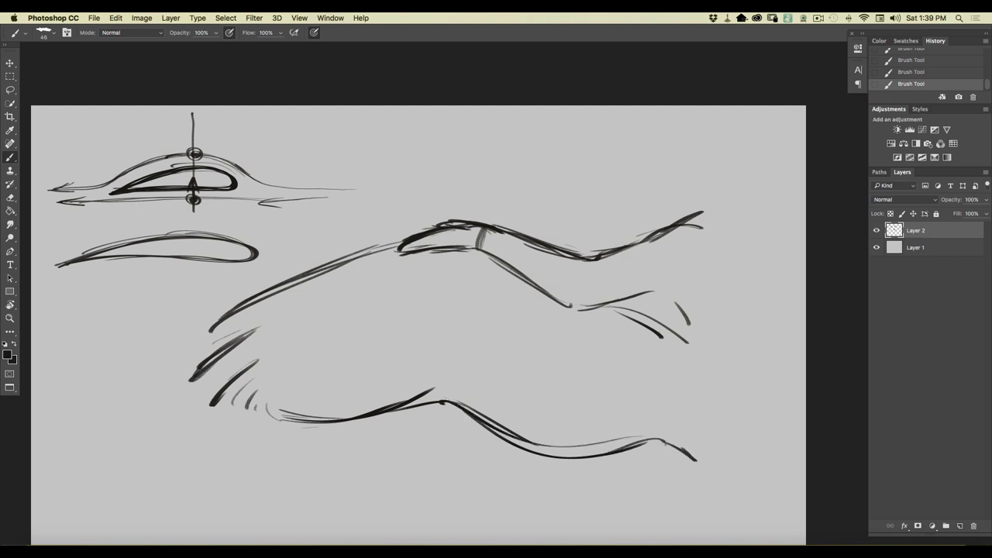
Step: Draw the curved edge of the covert feathers through the middle of the wing, from the wrist to the body end
left_click_drag(349, 299, 472, 326)
left_click_drag(415, 299, 502, 317)
left_click_drag(513, 322, 622, 383)
left_click_drag(576, 361, 676, 368)
left_click_drag(513, 324, 601, 377)
left_click_drag(367, 267, 486, 316)
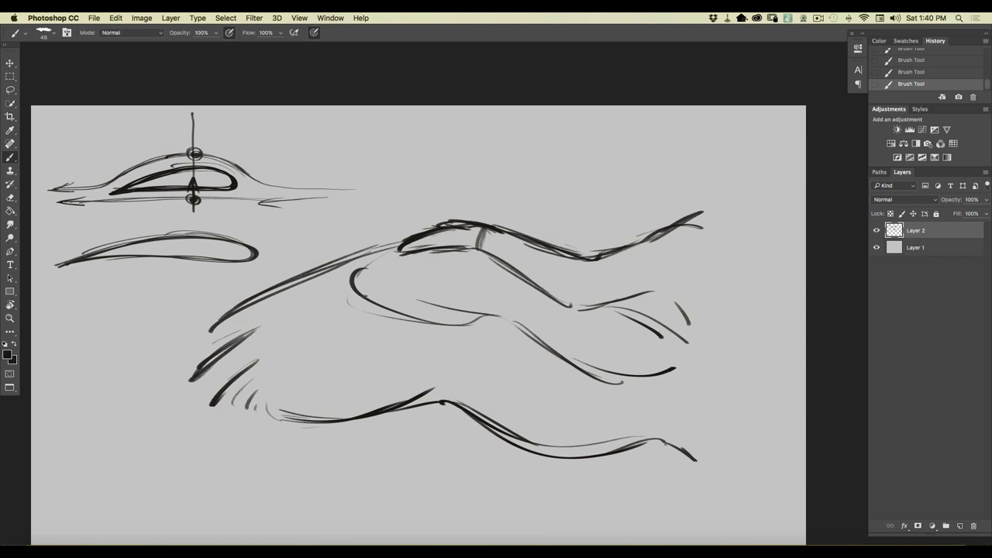
Step: Add fanning guide lines for the primary feathers and a heavy dividing line between the primaries and secondaries
left_click_drag(347, 298, 252, 352)
left_click_drag(354, 302, 268, 376)
left_click_drag(388, 319, 313, 403)
left_click_drag(395, 327, 378, 363)
left_click_drag(471, 308, 446, 395)
left_click_drag(482, 270, 452, 400)
left_click_drag(480, 268, 441, 397)
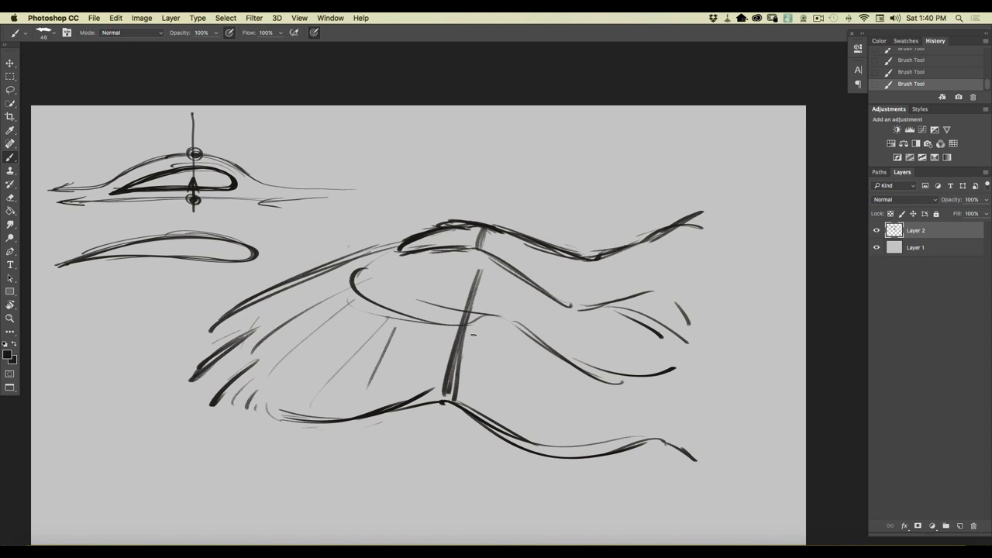
Step: Draw the secondary feather lines between the covert edge and trailing edge, and darken the wing's trailing outline
left_click_drag(481, 315, 479, 412)
left_click_drag(501, 323, 503, 426)
left_click_drag(538, 349, 535, 446)
left_click_drag(562, 347, 569, 432)
mouse_move(602, 371)
left_mouse_down()
mouse_move(605, 451)
mouse_move(635, 451)
left_mouse_up()
mouse_move(657, 384)
left_mouse_down()
mouse_move(665, 441)
mouse_move(693, 441)
left_mouse_up()
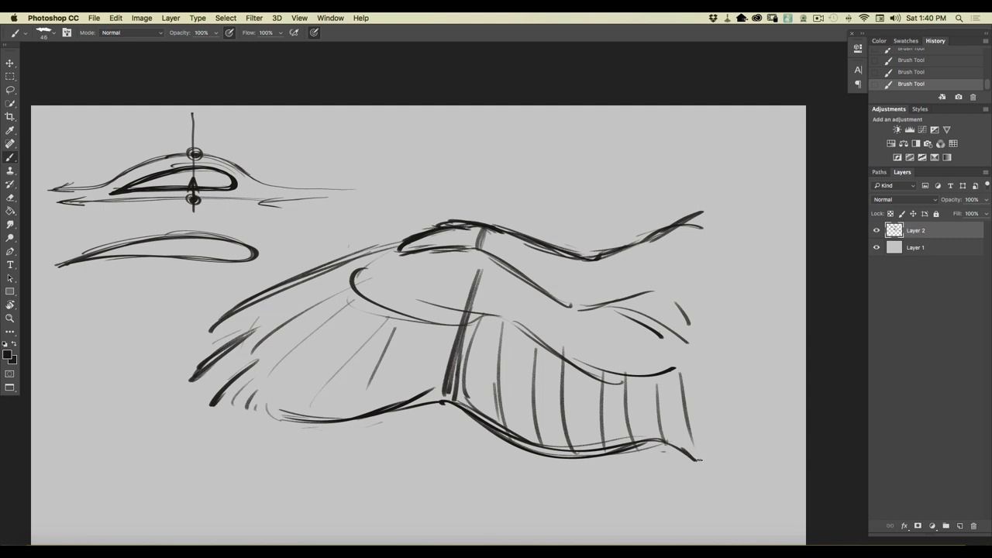
left_click_drag(243, 383, 309, 420)
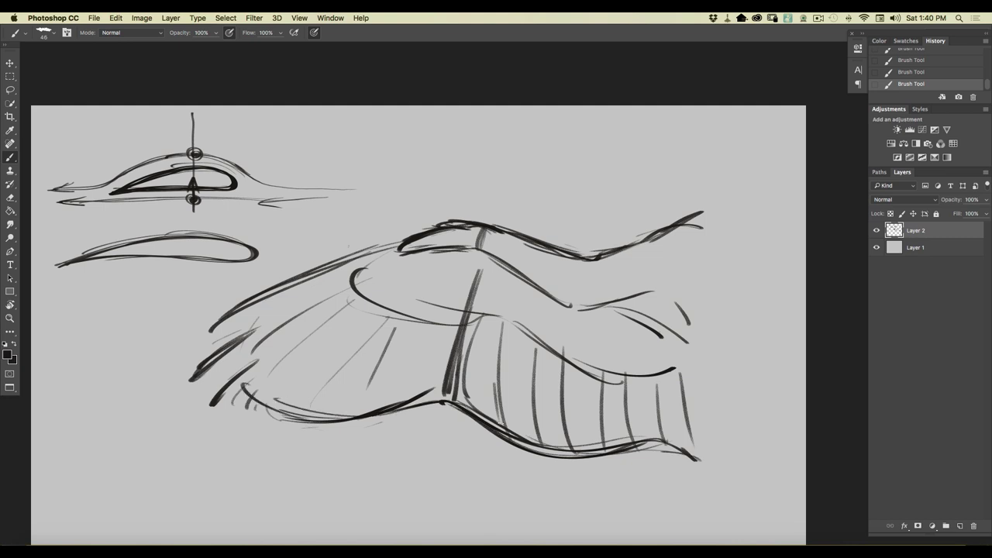
left_click_drag(450, 406, 241, 392)
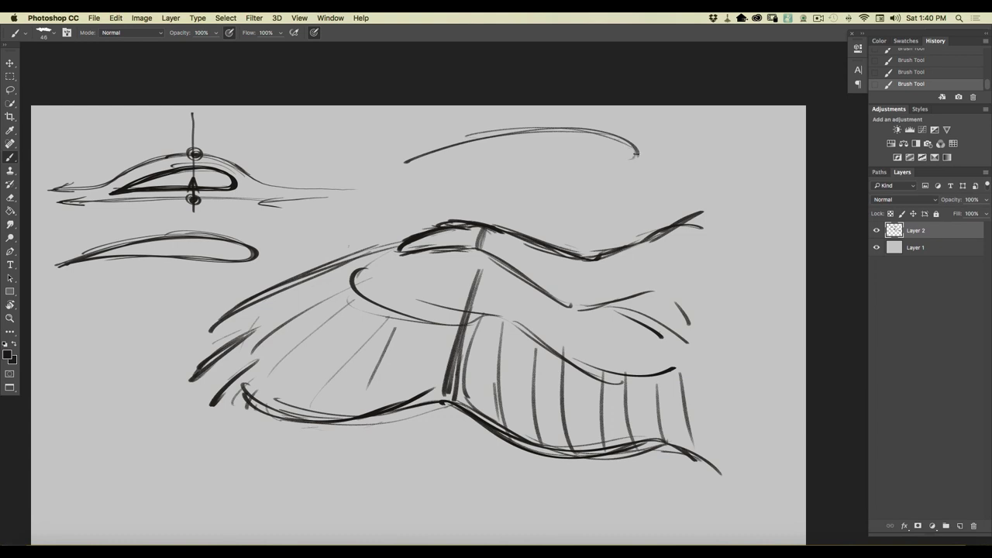
Step: Sketch a wing cross-section above the large wing with a row of thick, slanted overlapping feather strokes beneath it
left_click_drag(386, 170, 577, 159)
left_click_drag(545, 128, 482, 138)
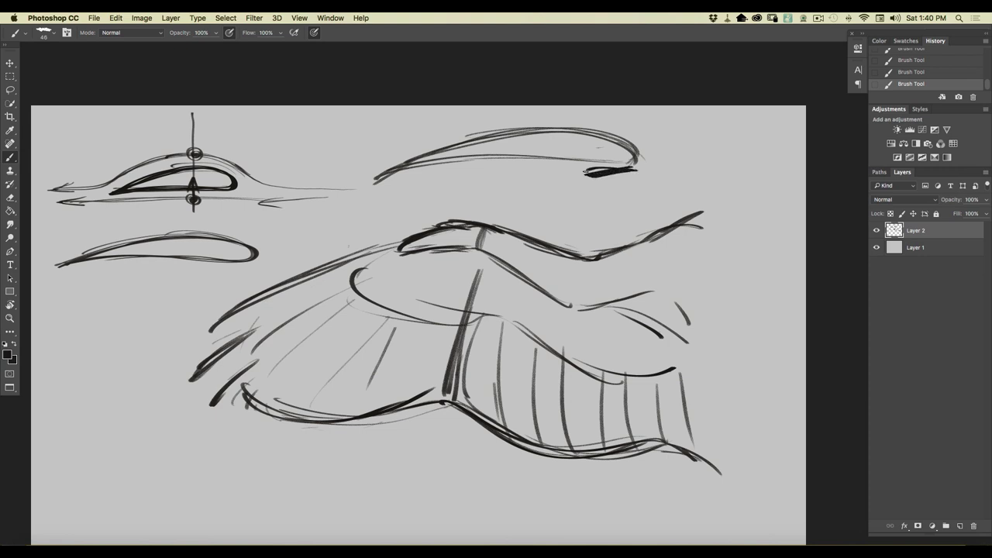
left_click_drag(632, 169, 584, 177)
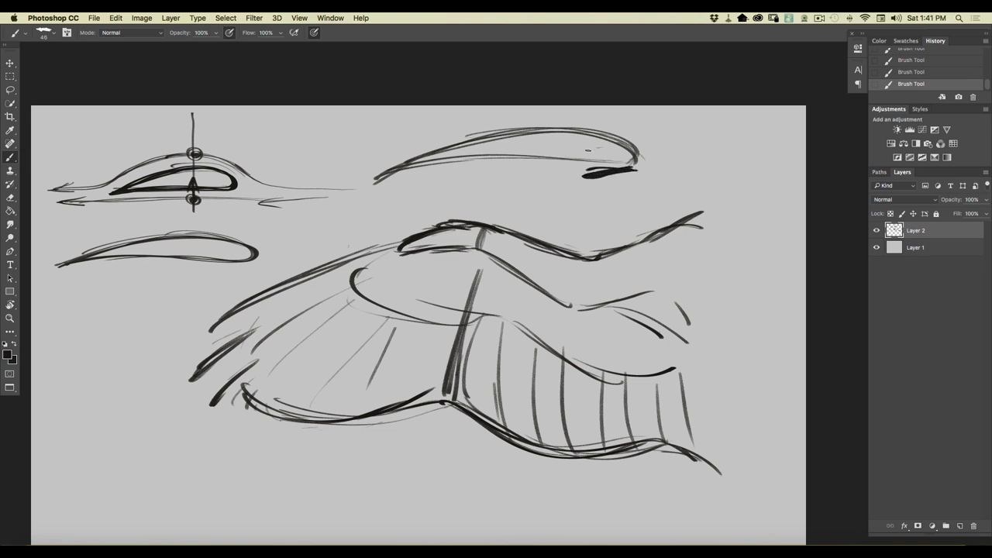
mouse_move(508, 180)
left_mouse_down()
mouse_move(557, 171)
mouse_move(441, 186)
left_mouse_up()
mouse_move(452, 175)
left_mouse_down()
mouse_move(406, 190)
mouse_move(418, 190)
left_mouse_up()
left_click_drag(439, 180, 412, 187)
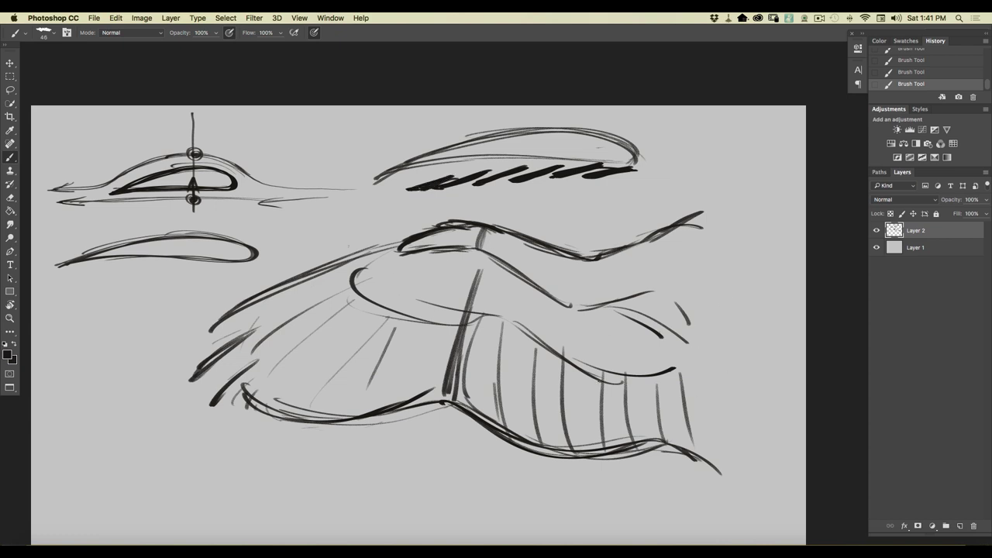
Step: Reinforce the large wing's inner arm contour and covert edge with darker strokes
left_click_drag(475, 253, 575, 305)
mouse_move(510, 260)
left_mouse_down()
mouse_move(532, 283)
mouse_move(614, 313)
left_mouse_up()
mouse_move(420, 307)
left_mouse_down()
mouse_move(510, 319)
mouse_move(572, 366)
left_mouse_up()
left_click_drag(514, 335, 546, 358)
left_click_drag(688, 394, 543, 358)
mouse_move(679, 399)
left_mouse_down()
mouse_move(507, 328)
mouse_move(367, 289)
mouse_move(405, 238)
mouse_move(235, 311)
left_mouse_up()
Step: Outline the outermost two primary feathers of the large wing with heavier overlapping strokes
mouse_move(321, 271)
left_mouse_down()
mouse_move(217, 329)
mouse_move(237, 336)
mouse_move(198, 336)
left_mouse_up()
left_click_drag(350, 277, 250, 324)
left_click_drag(338, 280, 236, 336)
left_click_drag(313, 293, 210, 360)
left_click_drag(265, 313, 194, 374)
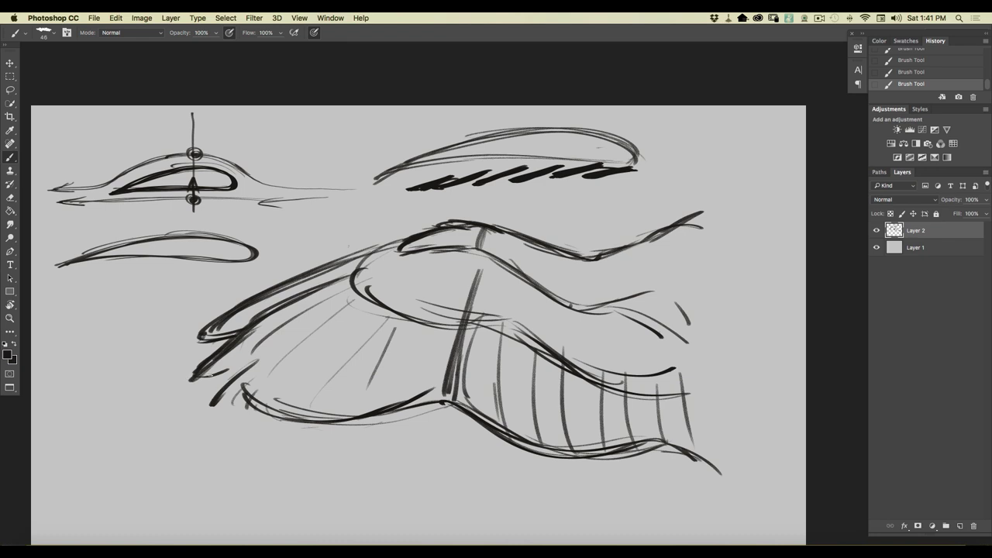
Step: Define the remaining primary feathers along the wing's outer fan with overlapping dark strokes down to the trailing edge
left_click_drag(351, 294, 247, 365)
left_click_drag(299, 318, 228, 389)
mouse_move(249, 355)
left_mouse_down()
mouse_move(209, 404)
mouse_move(244, 396)
left_mouse_up()
left_click_drag(359, 296, 270, 365)
left_click_drag(324, 317, 251, 391)
left_click_drag(282, 356, 234, 417)
left_click_drag(366, 305, 295, 367)
left_click_drag(299, 362, 259, 420)
mouse_move(370, 316)
left_mouse_down()
mouse_move(313, 374)
mouse_move(351, 336)
left_mouse_up()
left_click_drag(336, 361, 327, 374)
left_click_drag(355, 335, 284, 425)
left_click_drag(312, 381, 291, 417)
left_click_drag(315, 398, 289, 422)
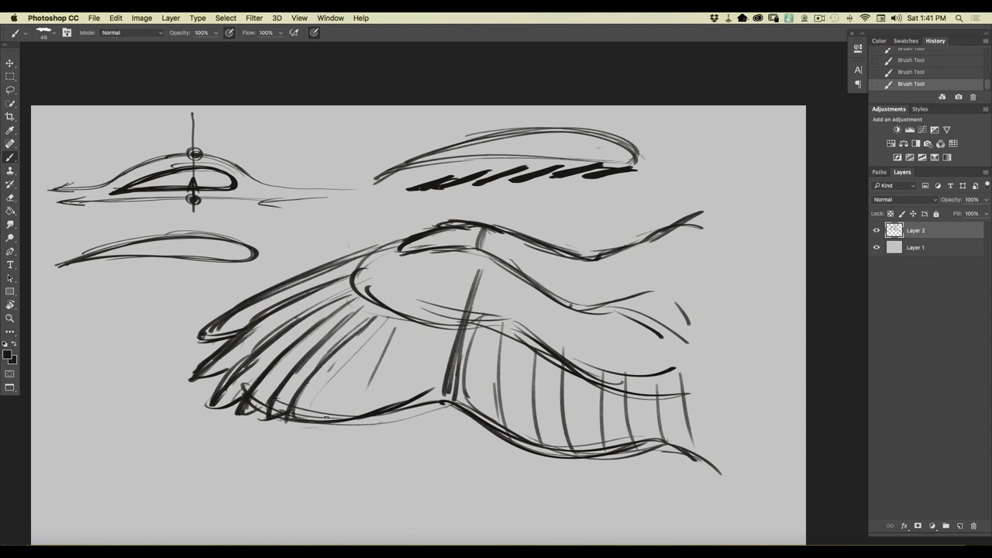
Step: Draw a bold downward arrow beside the front of the feathered wing cross-section to indicate the downstroke
left_click_drag(652, 113, 657, 167)
left_click_drag(671, 133, 640, 139)
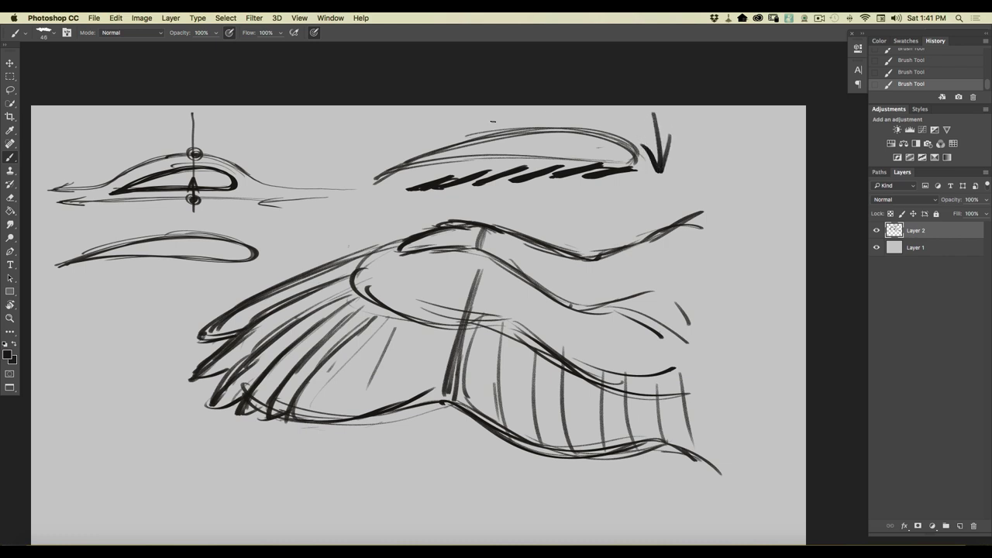
left_click_drag(652, 115, 659, 179)
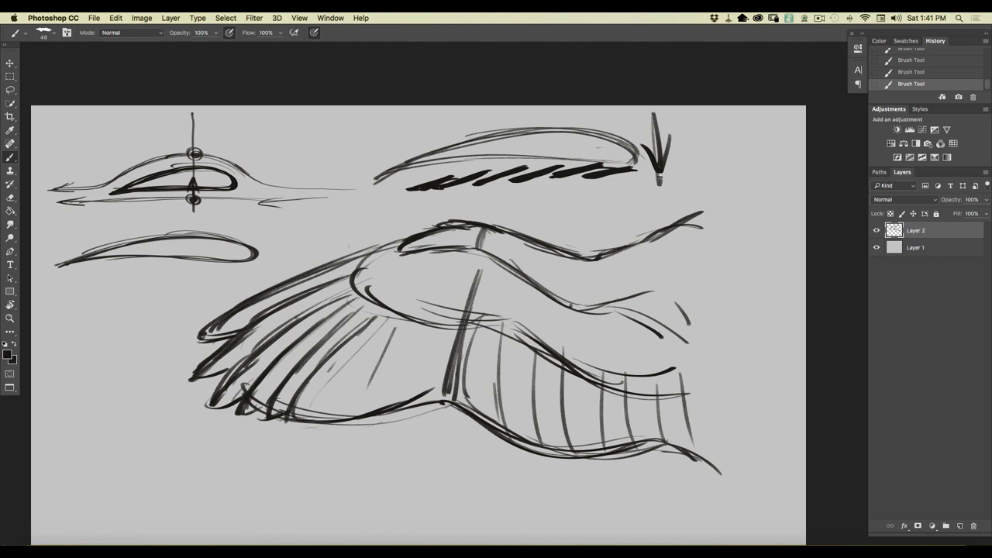
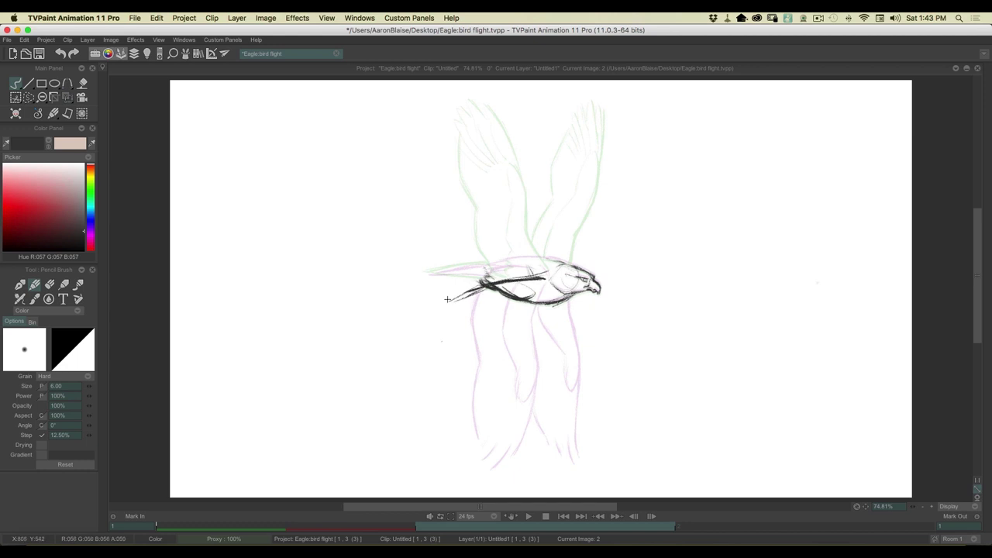
Step: Switch to TVPaint and draw the eagle's near wing on frame 2, extended almost horizontally behind the body
mouse_move(536, 263)
left_mouse_down()
mouse_move(458, 266)
mouse_move(475, 260)
mouse_move(395, 263)
mouse_move(334, 299)
left_mouse_up()
mouse_move(474, 293)
left_mouse_down()
mouse_move(433, 303)
mouse_move(369, 291)
mouse_move(385, 304)
mouse_move(394, 304)
mouse_move(372, 297)
mouse_move(465, 298)
mouse_move(373, 304)
mouse_move(339, 286)
mouse_move(376, 304)
mouse_move(319, 296)
mouse_move(438, 269)
mouse_move(424, 281)
mouse_move(463, 272)
mouse_move(476, 286)
mouse_move(461, 282)
mouse_move(536, 273)
left_mouse_up()
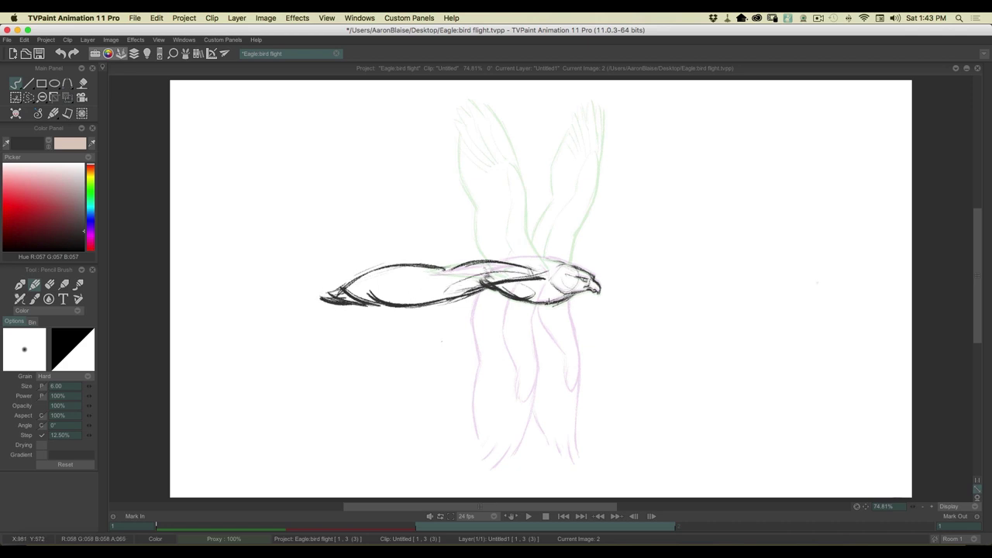
Step: Draw the far wing reaching past the head on frame 2, then darken both wings' contours and add feather lines
mouse_move(552, 260)
left_mouse_down()
mouse_move(500, 262)
mouse_move(570, 265)
left_mouse_up()
left_click_drag(619, 272, 628, 272)
left_click_drag(648, 273, 702, 250)
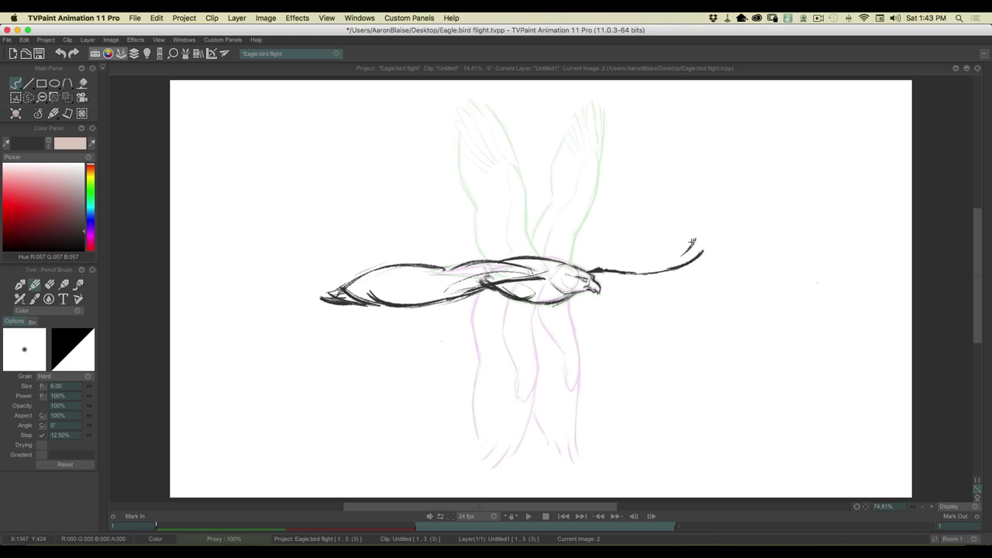
mouse_move(625, 241)
left_mouse_down()
mouse_move(664, 246)
mouse_move(579, 247)
mouse_move(547, 260)
left_mouse_up()
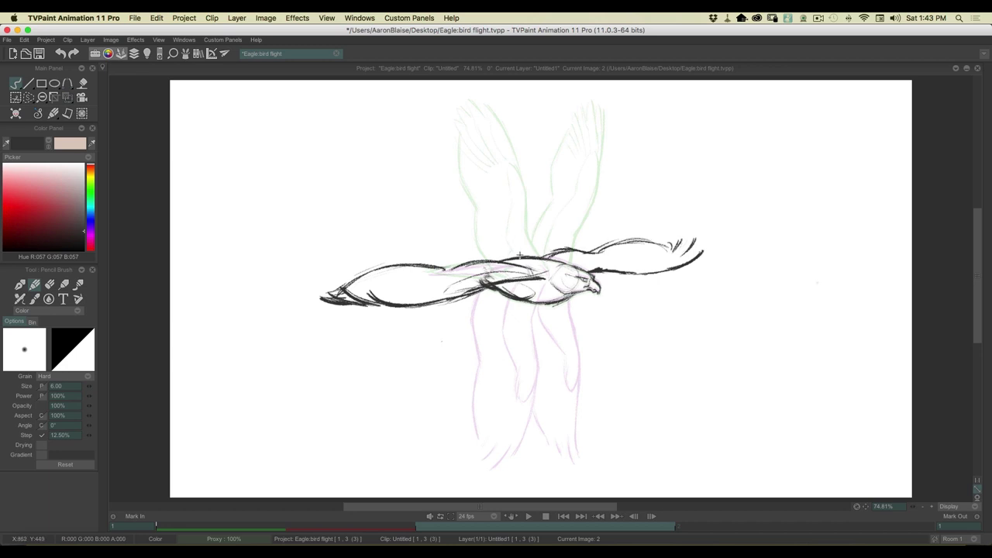
mouse_move(628, 245)
left_mouse_down()
mouse_move(513, 264)
mouse_move(379, 268)
mouse_move(350, 281)
left_mouse_up()
mouse_move(417, 291)
left_mouse_down()
mouse_move(348, 291)
mouse_move(415, 302)
left_mouse_up()
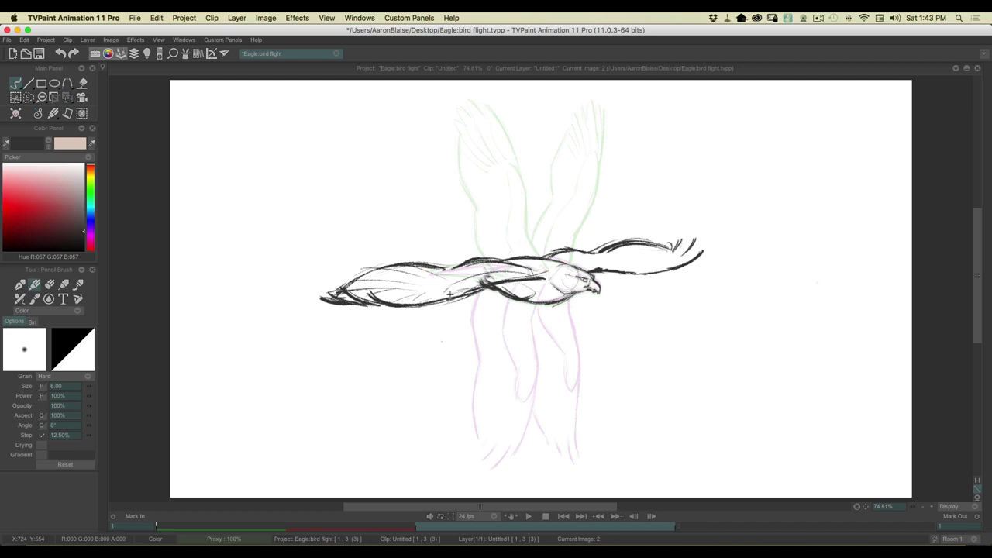
Step: Paste a copy of frame 1 at the end of the layer and insert a copy of frame 3 before it as frame 4
key("Tab")
mouse_move(195, 396)
left_mouse_down()
mouse_move(225, 396)
mouse_move(180, 403)
mouse_move(224, 407)
mouse_move(187, 408)
left_mouse_up()
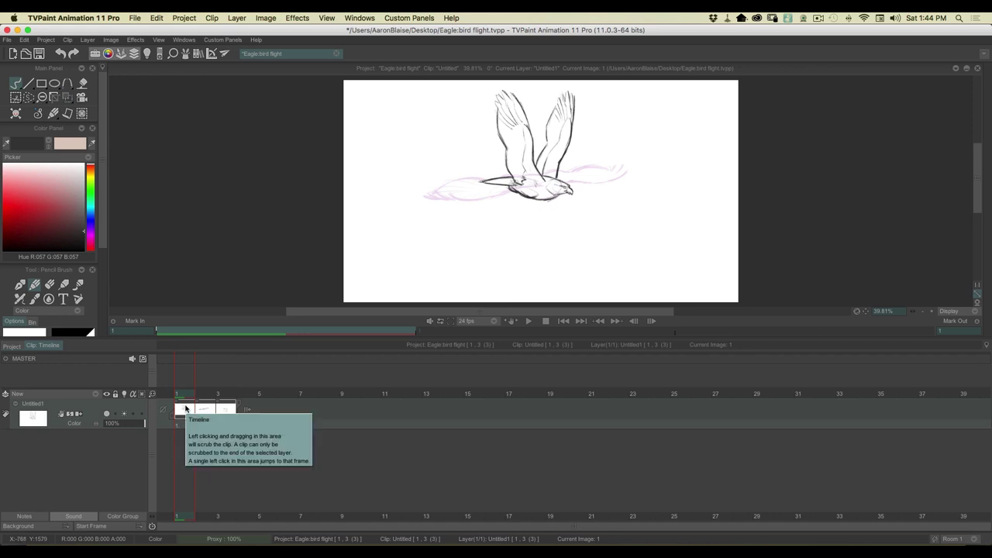
left_click(250, 398)
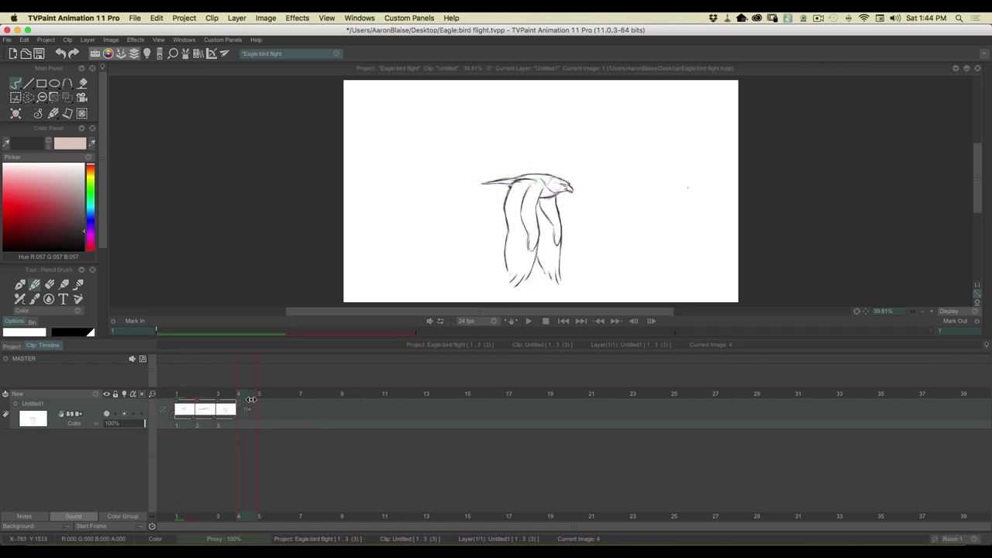
key("super+v")
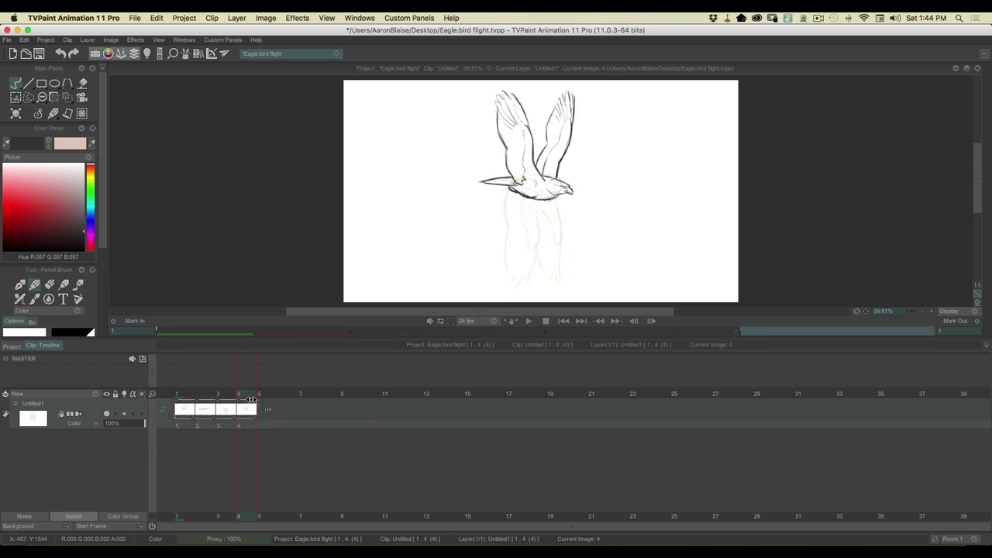
mouse_move(248, 394)
left_mouse_down()
mouse_move(184, 395)
mouse_move(246, 395)
mouse_move(185, 398)
mouse_move(227, 398)
mouse_move(259, 418)
mouse_move(247, 394)
left_mouse_up()
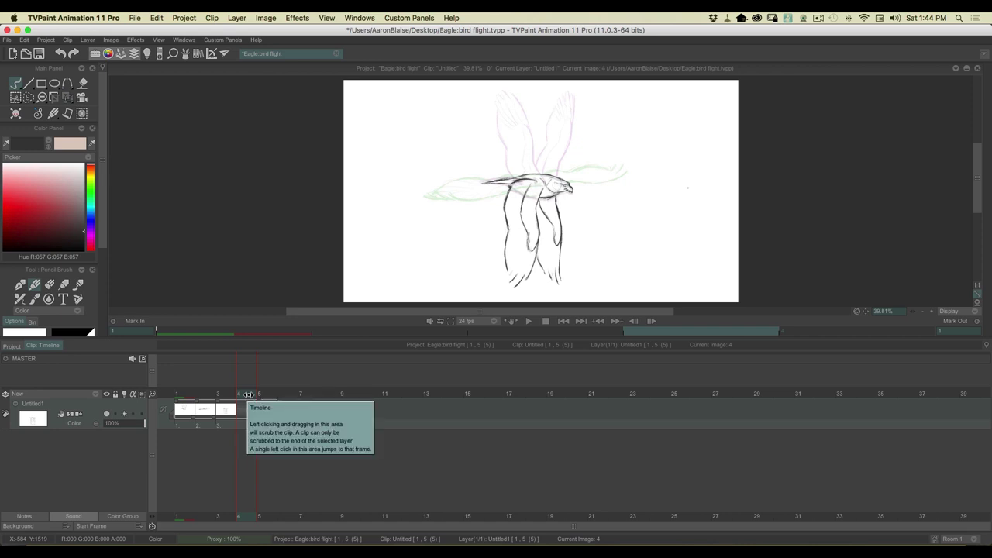
Step: Erase both lowered wings and the belly area from the eagle on frame 4, keeping the head, back and tail
key("Tab")
key("e")
left_click_drag(536, 297, 535, 392)
left_click_drag(516, 277, 502, 320)
left_click_drag(513, 362, 529, 385)
mouse_move(543, 328)
left_mouse_down()
mouse_move(536, 312)
mouse_move(567, 361)
mouse_move(565, 306)
left_mouse_up()
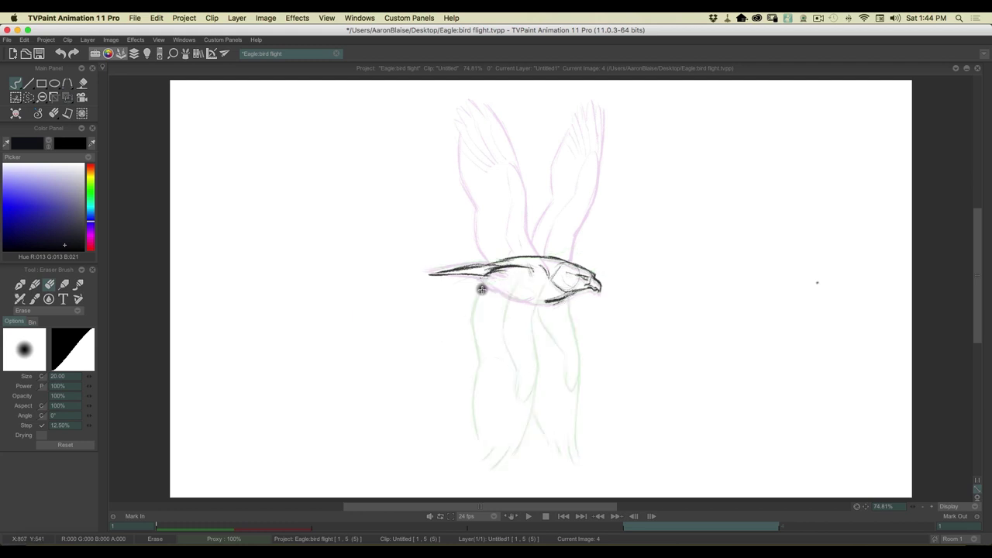
key("b")
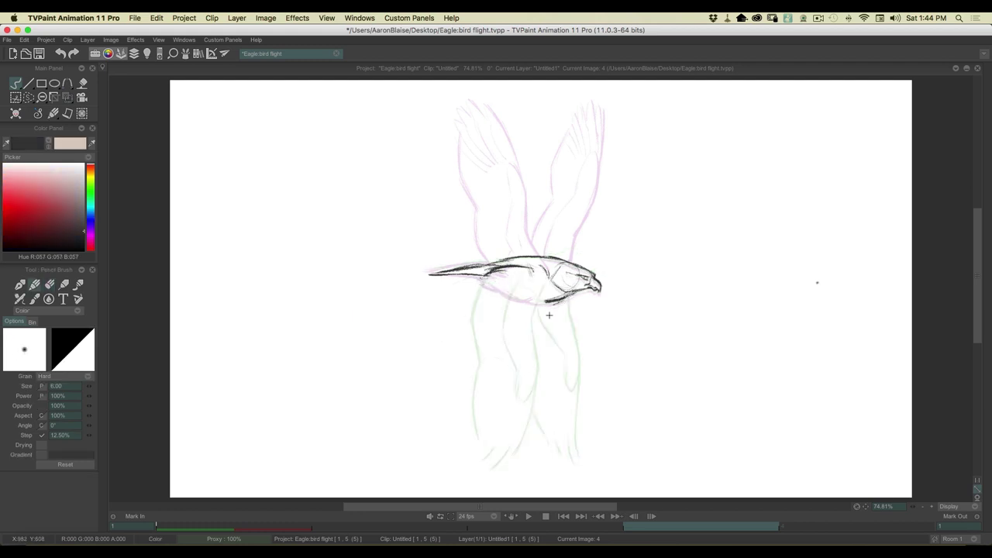
Step: Scrub the timeline from frame 2 to frame 4 to compare the partial drawing with its neighbouring poses
key("e")
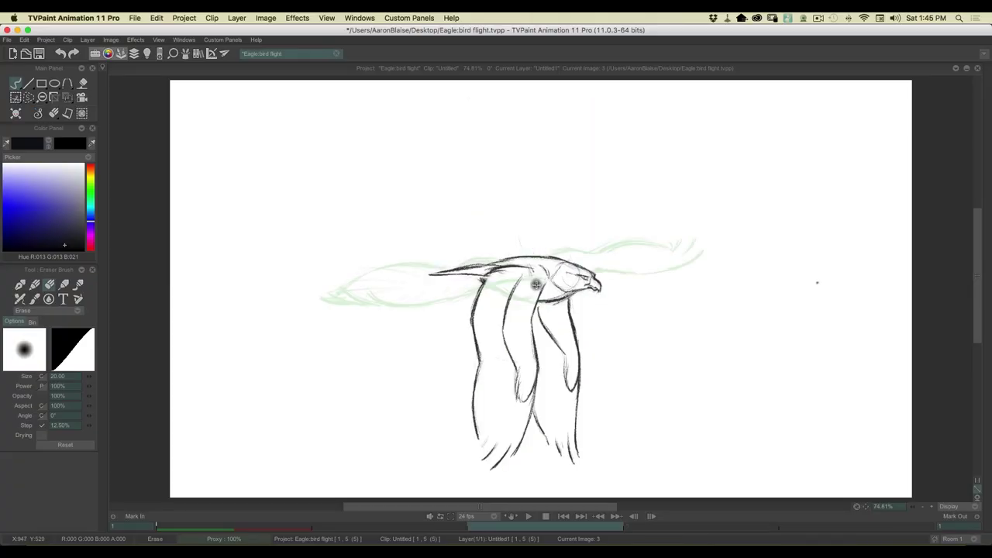
key("Left")
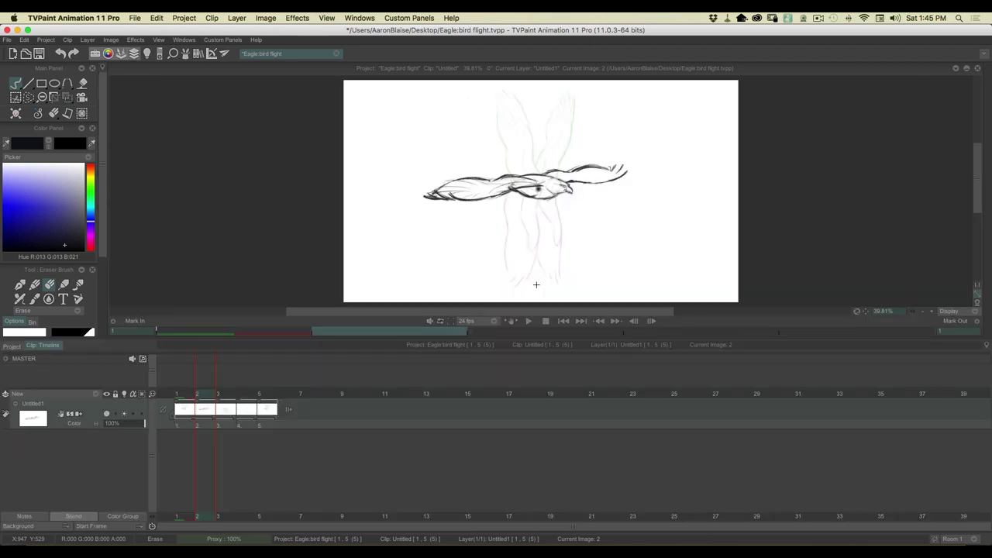
mouse_move(207, 393)
left_mouse_down()
mouse_move(183, 395)
mouse_move(240, 397)
mouse_move(179, 395)
mouse_move(242, 400)
mouse_move(179, 398)
mouse_move(247, 404)
left_mouse_up()
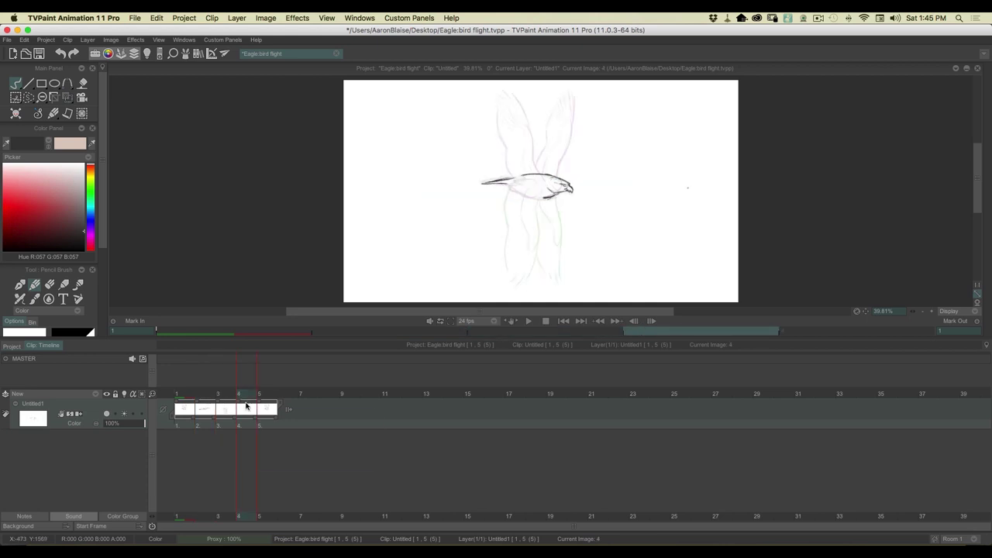
Step: Sketch the near wing's bent arm below the shoulder and the curved upper-back line on frame 4, erasing stray marks
key("Tab")
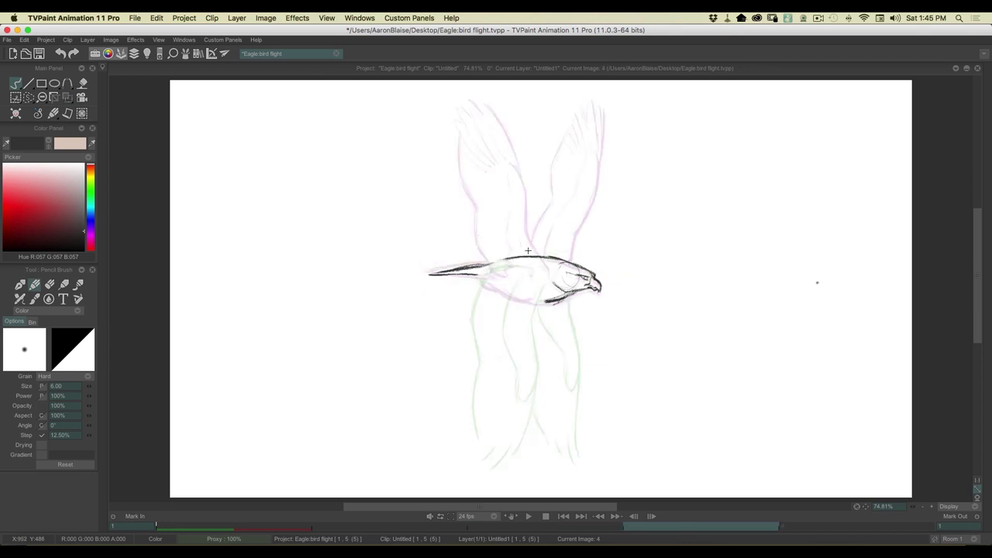
left_click_drag(542, 275, 502, 264)
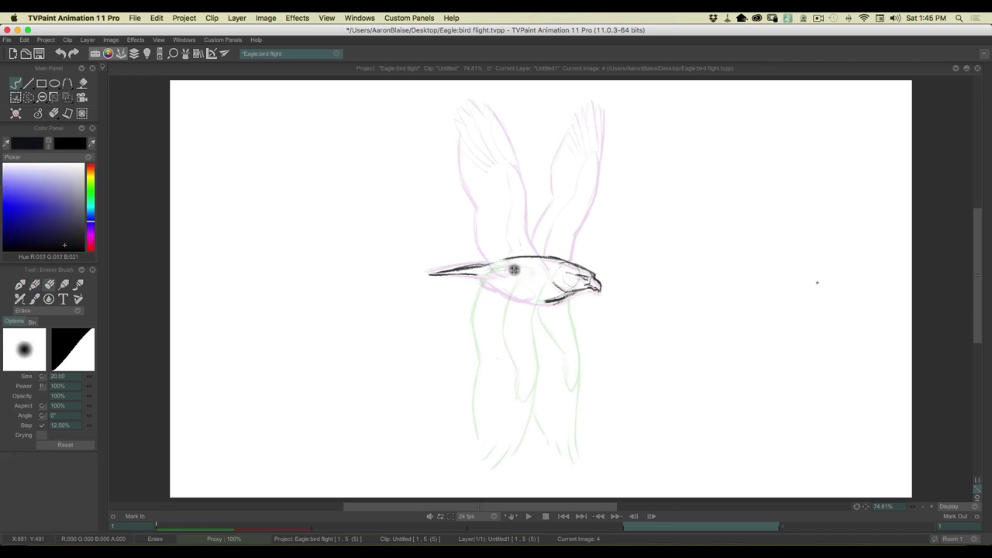
mouse_move(519, 271)
left_mouse_down()
mouse_move(525, 301)
mouse_move(502, 277)
mouse_move(523, 292)
mouse_move(528, 277)
mouse_move(515, 284)
mouse_move(541, 303)
mouse_move(538, 270)
mouse_move(496, 272)
mouse_move(534, 273)
mouse_move(530, 324)
mouse_move(542, 346)
left_mouse_up()
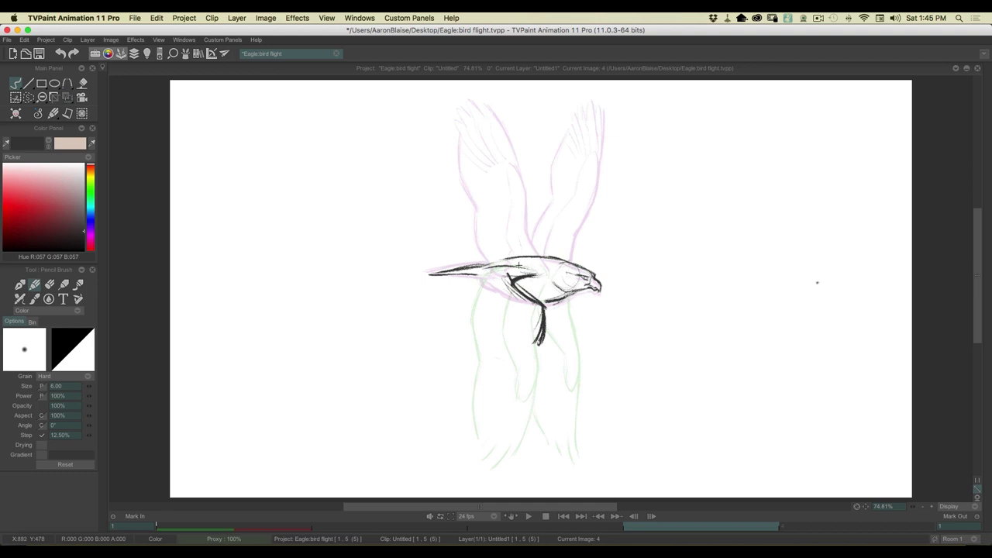
mouse_move(508, 261)
left_mouse_down()
mouse_move(548, 258)
mouse_move(484, 261)
left_mouse_up()
mouse_move(542, 308)
left_mouse_down()
mouse_move(514, 282)
mouse_move(530, 280)
mouse_move(507, 282)
mouse_move(522, 296)
left_mouse_up()
key("e")
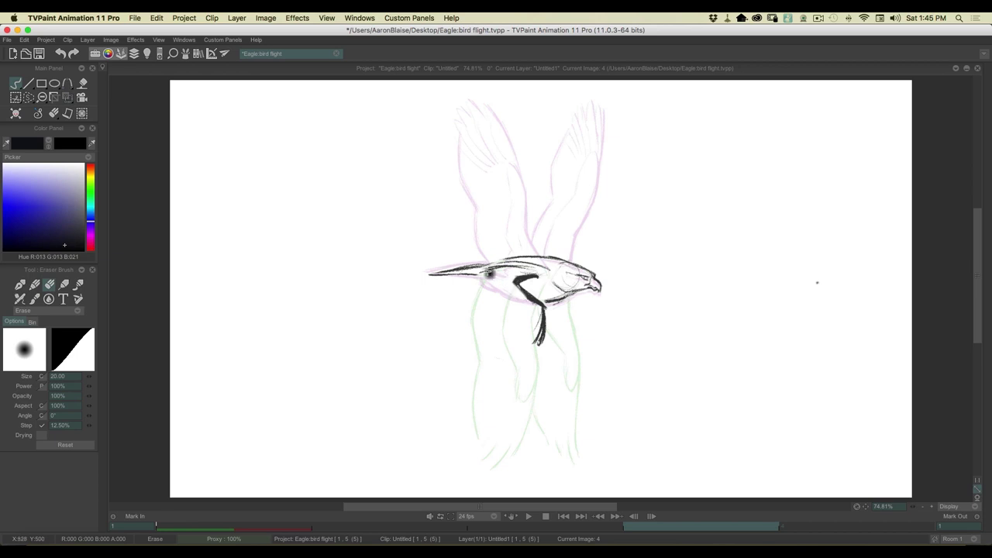
key("e")
Step: Extend the near wing's leading edge downward and draw its trailing edge curving down beneath the tail on frame 4
left_click_drag(489, 268, 462, 272)
left_click_drag(543, 341, 539, 413)
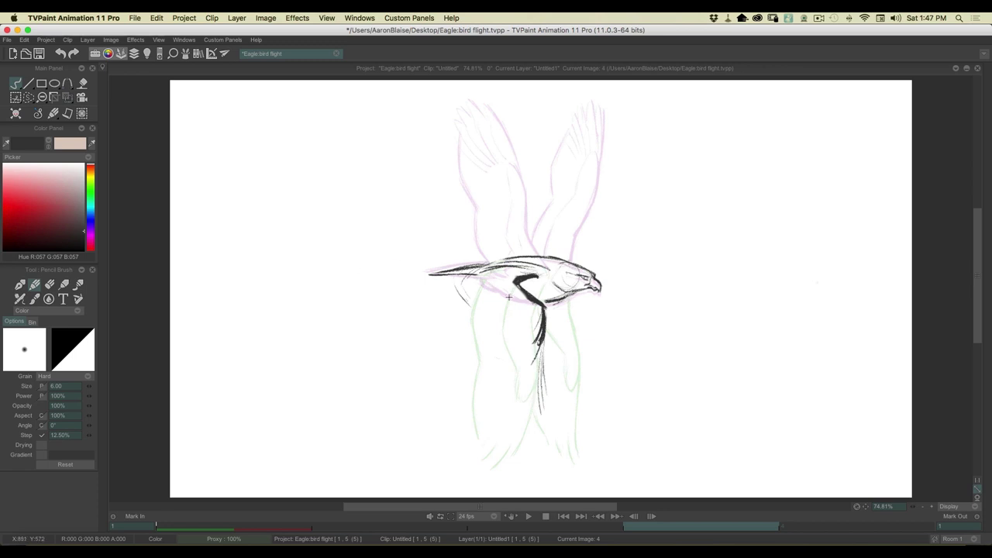
left_click_drag(544, 297, 544, 430)
left_click_drag(542, 355, 548, 434)
mouse_move(457, 288)
left_mouse_down()
mouse_move(470, 318)
mouse_move(458, 311)
mouse_move(476, 334)
left_mouse_up()
mouse_move(471, 364)
left_mouse_down()
mouse_move(480, 337)
mouse_move(481, 394)
left_mouse_up()
left_click_drag(475, 341, 485, 396)
Step: Flip between frames 3 and 4 to compare the wing positions and save the project
key("Left")
key("Right")
key("Left")
key("Right")
key("Left")
key("Right")
key("Left")
key("Right")
key("Left")
key("Right")
key("Left")
key("Right")
key("Left")
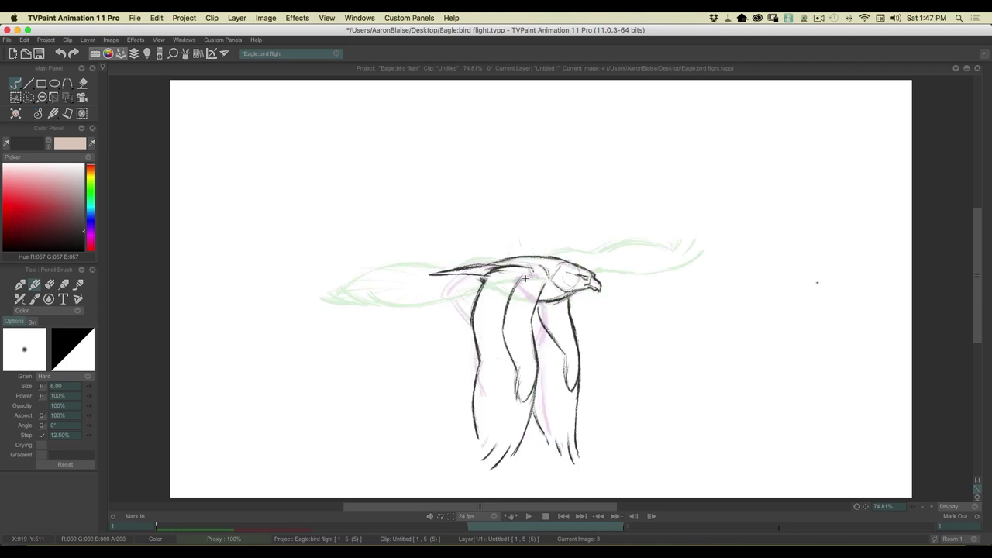
key("Right")
key("super+s")
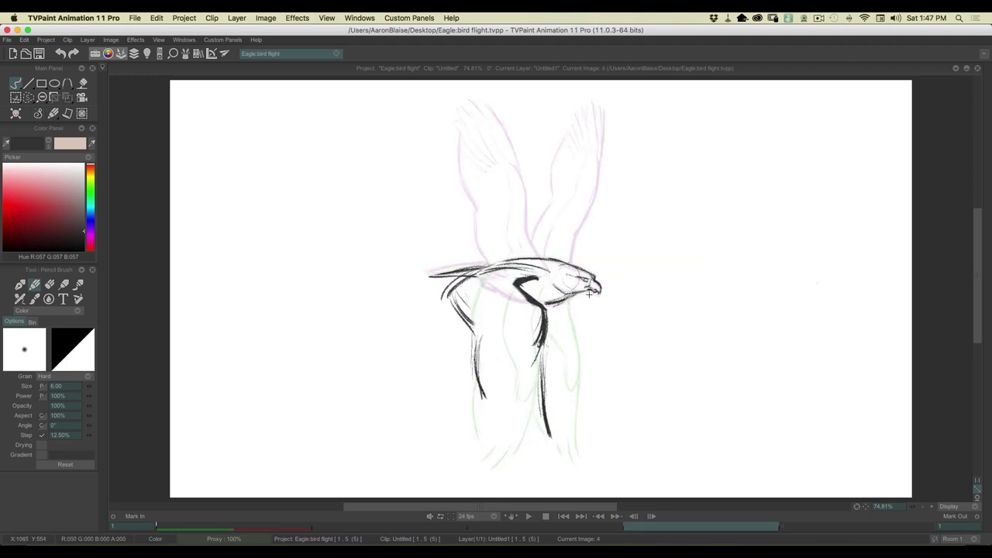
Step: Draw the far wing's outer edge down from below the beak and complete the near wing's trailing edge and tip feathers on frame 4
mouse_move(578, 295)
left_mouse_down()
mouse_move(591, 310)
mouse_move(579, 410)
left_mouse_up()
left_click_drag(589, 323, 572, 434)
key("Left")
mouse_move(474, 276)
left_mouse_down()
mouse_move(467, 315)
mouse_move(477, 354)
left_mouse_up()
left_click_drag(540, 353, 543, 426)
left_click_drag(542, 387, 538, 468)
mouse_move(536, 426)
left_mouse_down()
mouse_move(542, 471)
mouse_move(519, 428)
mouse_move(525, 463)
mouse_move(504, 453)
left_mouse_up()
left_click_drag(478, 388, 502, 431)
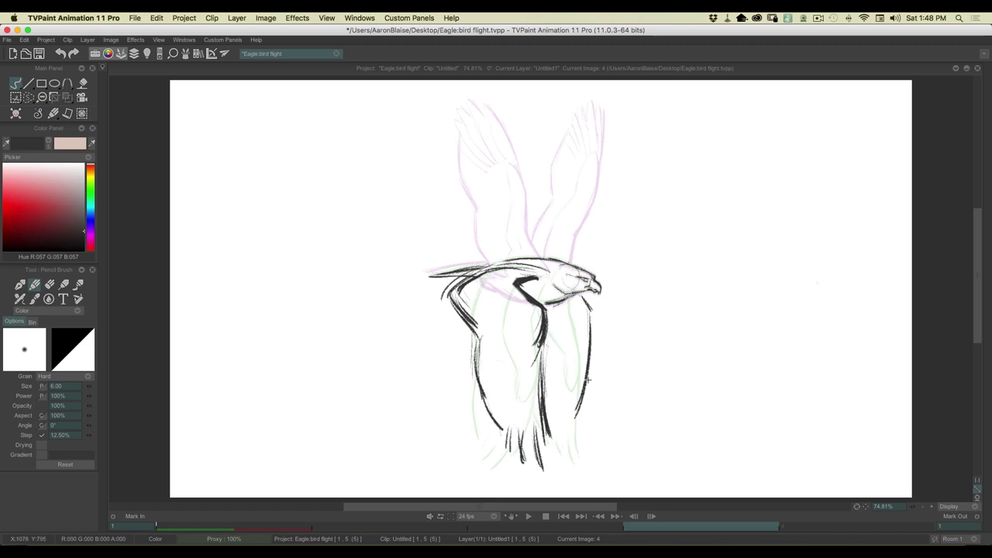
Step: Add feather strokes at the far wing's tip on frame 4 and compare the pose with frame 3
mouse_move(582, 398)
left_mouse_down()
mouse_move(572, 444)
mouse_move(558, 455)
left_mouse_up()
left_click_drag(572, 417, 556, 457)
key("Left")
key("Right")
key("Left")
key("Right")
key("Left")
key("Right")
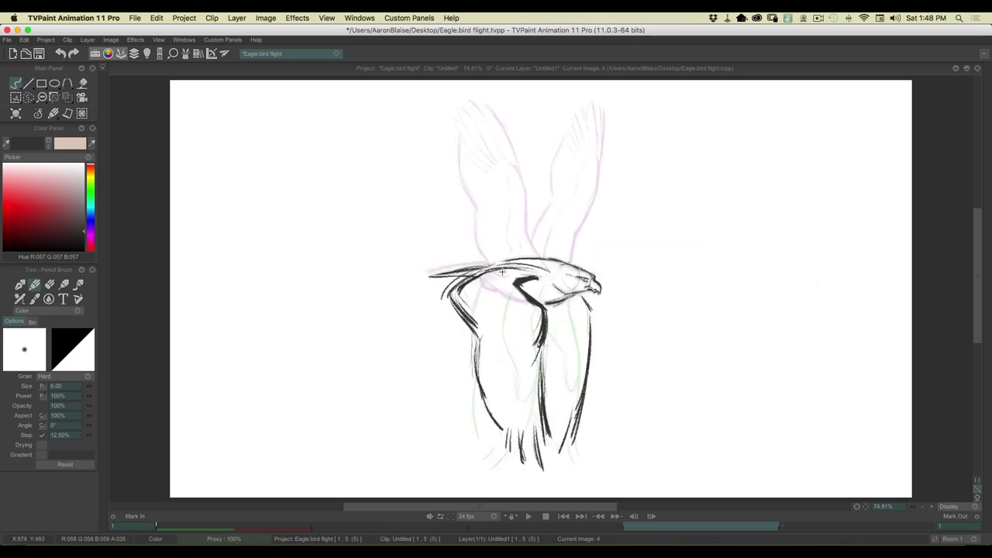
Step: Draw the near wing's inner shoulder curve and the folded inner contours of both wings on frame 4, checking against frame 3
mouse_move(511, 268)
left_mouse_down()
mouse_move(490, 285)
mouse_move(506, 303)
left_mouse_up()
mouse_move(491, 293)
left_mouse_down()
mouse_move(533, 351)
mouse_move(542, 318)
mouse_move(500, 281)
left_mouse_up()
key("Left")
key("Right")
mouse_move(590, 310)
left_mouse_down()
mouse_move(578, 348)
mouse_move(567, 319)
mouse_move(577, 352)
left_mouse_up()
mouse_move(573, 414)
left_mouse_down()
mouse_move(560, 448)
mouse_move(553, 432)
left_mouse_up()
key("Left")
key("Right")
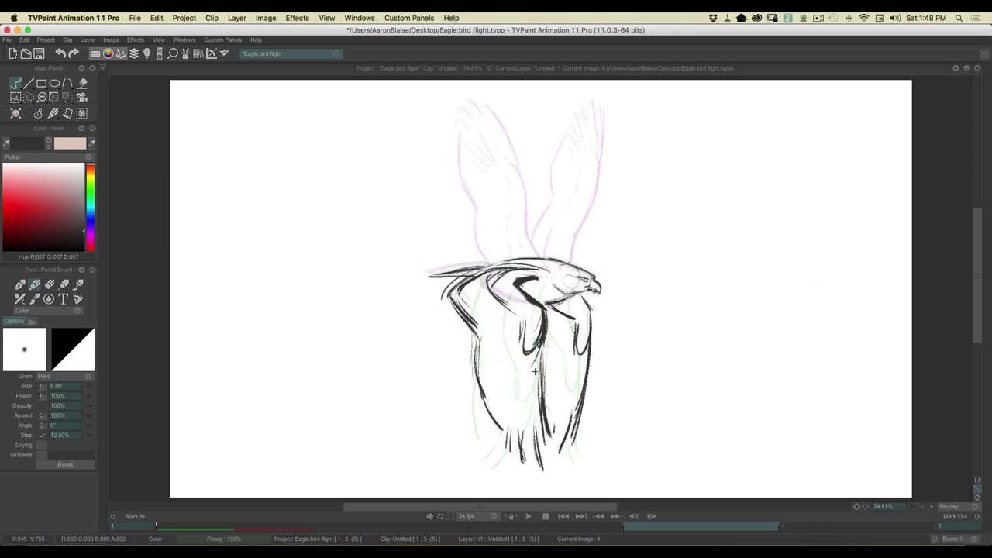
key("Left")
key("Right")
key("Left")
key("Right")
Step: Reduce the timeline's height and scrub through the frames to review the wing motion with the finished frame 4
key("Tab")
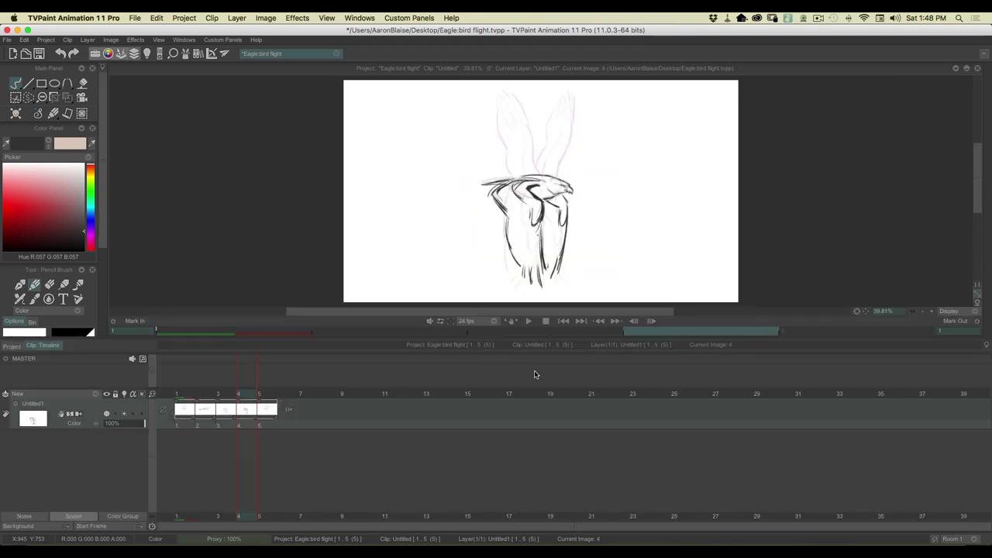
mouse_move(250, 399)
left_mouse_down()
mouse_move(183, 396)
mouse_move(265, 396)
mouse_move(197, 399)
mouse_move(261, 403)
mouse_move(206, 409)
mouse_move(255, 410)
left_mouse_up()
mouse_move(186, 443)
left_mouse_down()
mouse_move(264, 445)
mouse_move(208, 446)
mouse_move(276, 469)
left_mouse_up()
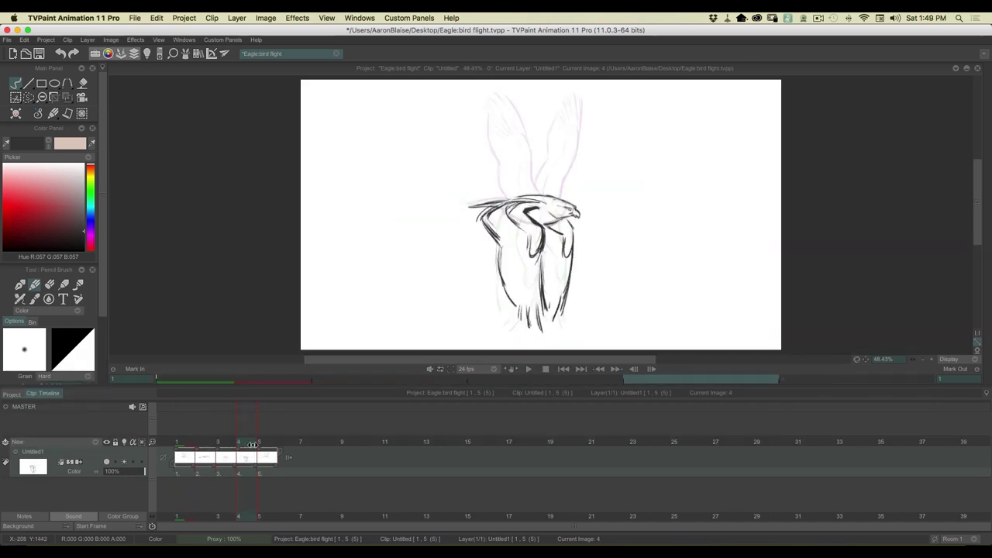
Step: Insert a frame after frame 4 and duplicate the frame 4 drawing into it as frame 5
key("Right")
left_click(270, 444)
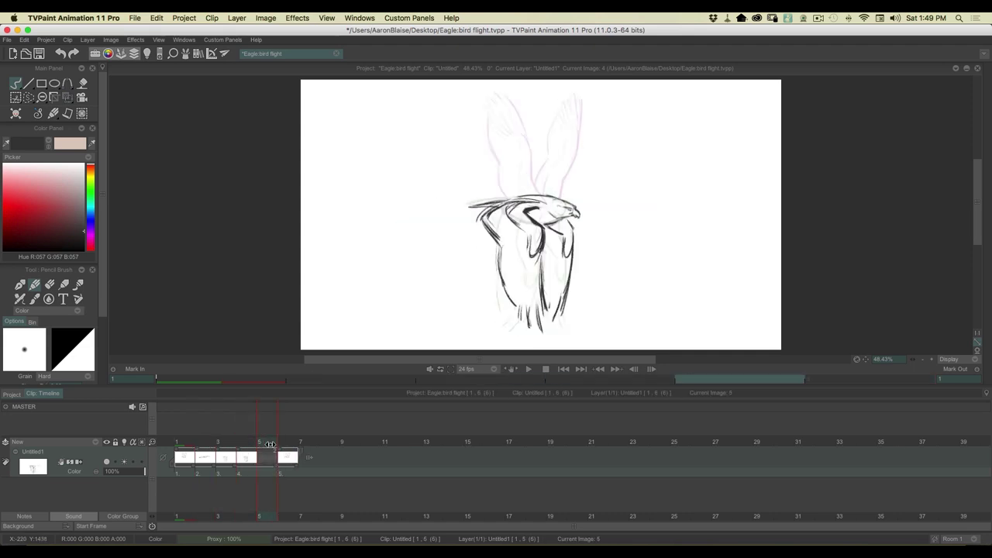
key("Tab")
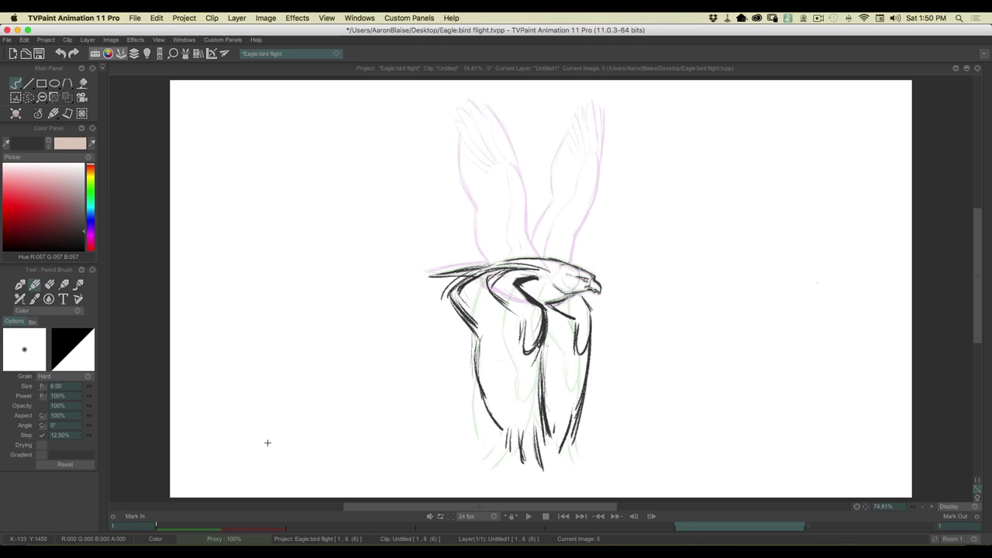
key("Tab")
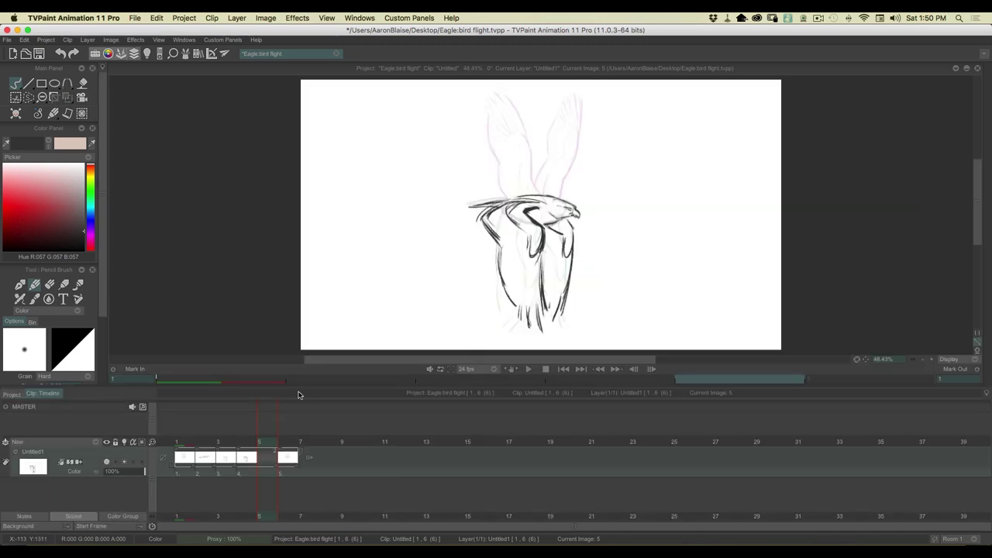
key("d")
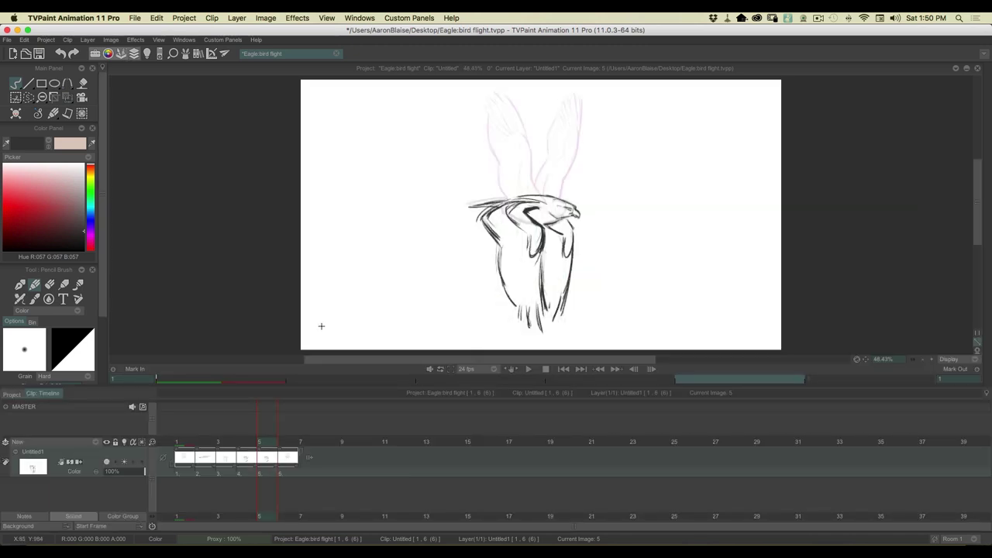
key("Tab")
Step: Erase both wings from the eagle on frame 5, keeping the head, back and tail, and scrub frames 1 to 5
key("e")
mouse_move(530, 277)
left_mouse_down()
mouse_move(519, 283)
mouse_move(546, 318)
mouse_move(543, 348)
mouse_move(492, 285)
mouse_move(534, 267)
mouse_move(469, 279)
mouse_move(576, 313)
left_mouse_up()
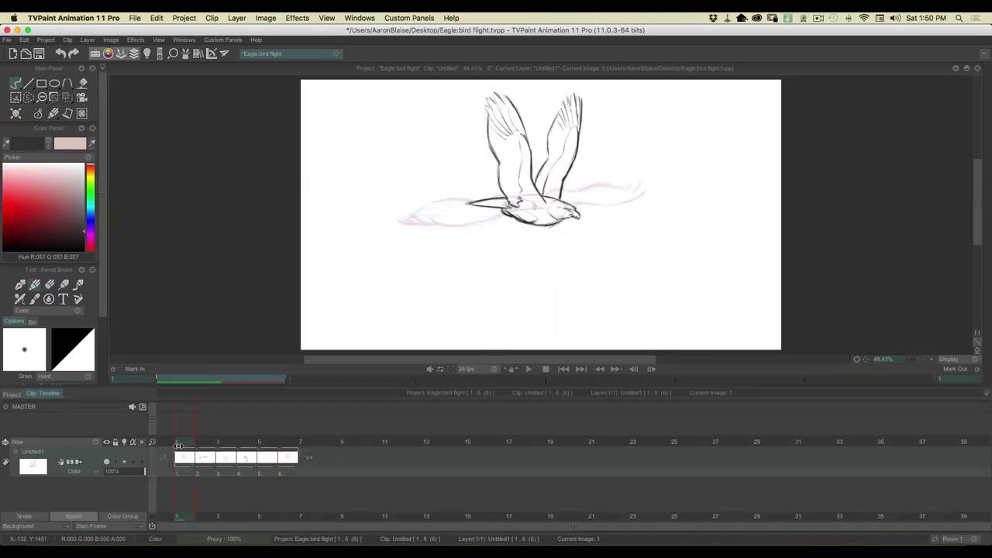
mouse_move(178, 446)
left_mouse_down()
mouse_move(290, 447)
mouse_move(212, 448)
mouse_move(275, 445)
mouse_move(226, 450)
mouse_move(266, 454)
left_mouse_up()
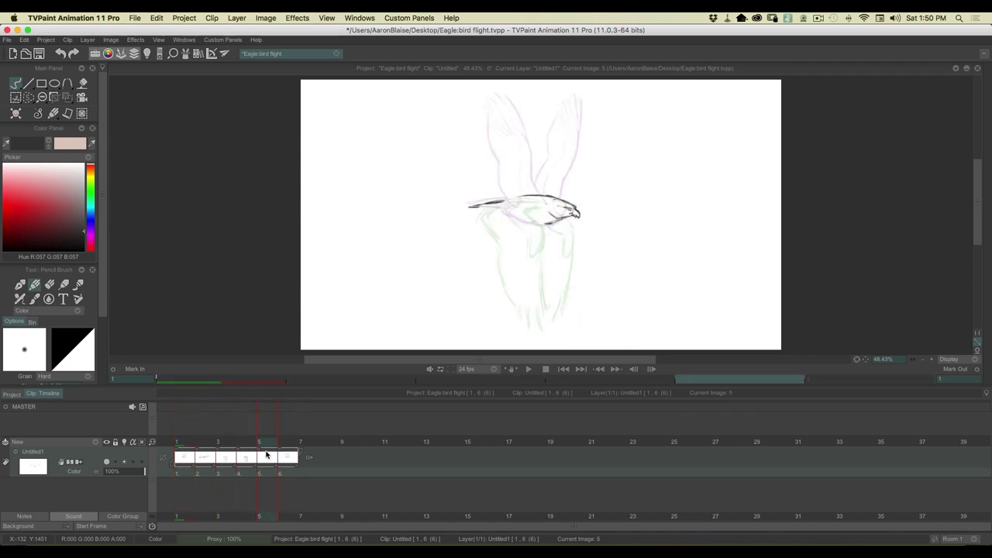
key("Tab")
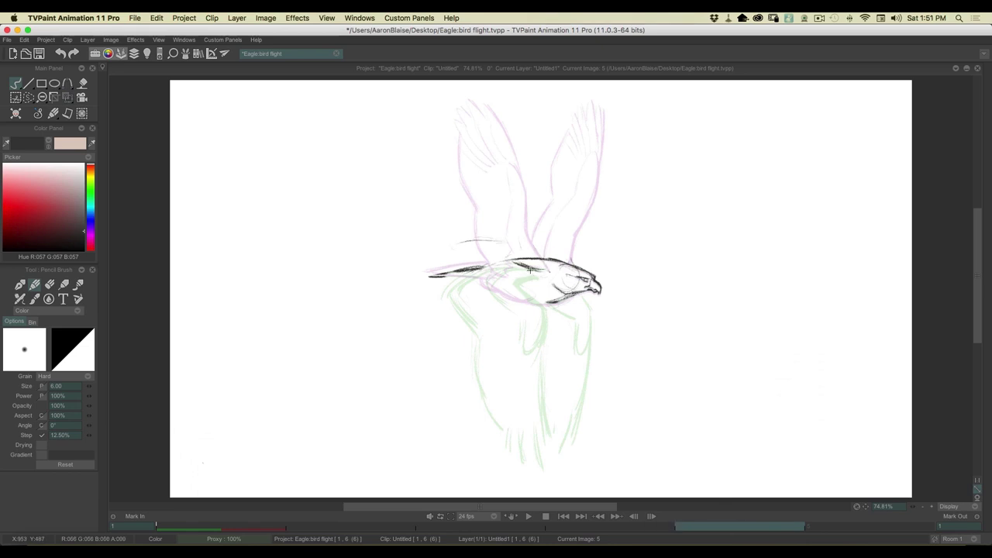
Step: Darken the near shoulder line and sketch the far wing's raised arm above the head on frame 5, comparing with frame 4
left_click_drag(527, 266, 508, 260)
left_click_drag(515, 264, 503, 258)
mouse_move(564, 242)
left_mouse_down()
mouse_move(589, 232)
mouse_move(571, 233)
left_mouse_up()
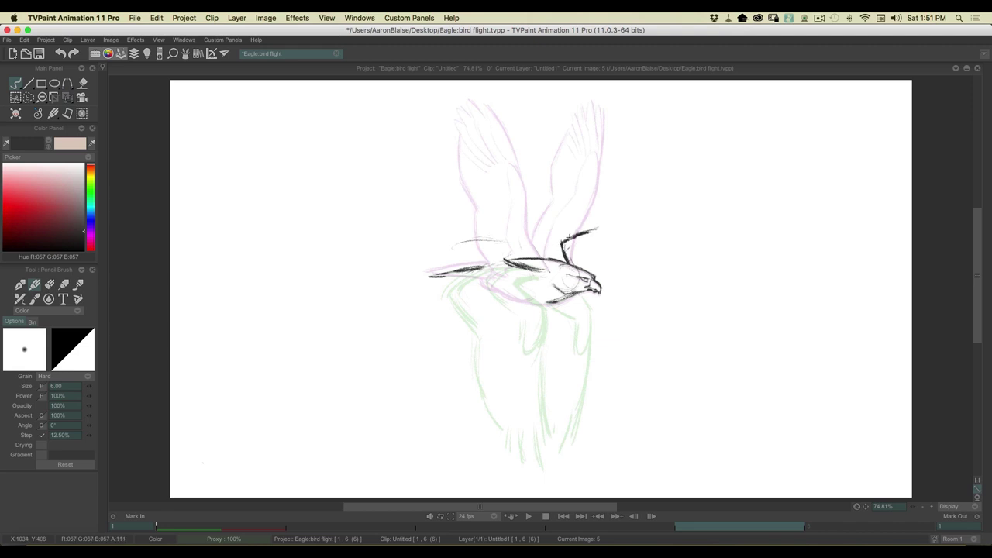
key("Left")
key("Right")
key("Left")
key("Right")
Step: Draw the near wing's raised wrist, its long edge curving down behind the body and its upper edge on frame 5
mouse_move(509, 259)
left_mouse_down()
mouse_move(527, 268)
mouse_move(503, 252)
left_mouse_up()
left_click_drag(503, 246, 491, 276)
left_click_drag(504, 234, 486, 277)
mouse_move(510, 228)
left_mouse_down()
mouse_move(458, 240)
mouse_move(474, 228)
mouse_move(506, 235)
mouse_move(460, 299)
left_mouse_up()
mouse_move(499, 246)
left_mouse_down()
mouse_move(455, 318)
mouse_move(455, 363)
left_mouse_up()
left_click_drag(459, 308, 455, 345)
left_click_drag(513, 227, 463, 231)
mouse_move(507, 227)
left_mouse_down()
mouse_move(464, 240)
mouse_move(486, 251)
mouse_move(430, 276)
left_mouse_up()
Step: Erase the tail and stray lines around the near wing on frame 5
key("e")
mouse_move(468, 245)
left_mouse_down()
mouse_move(494, 241)
mouse_move(491, 265)
mouse_move(499, 254)
left_mouse_up()
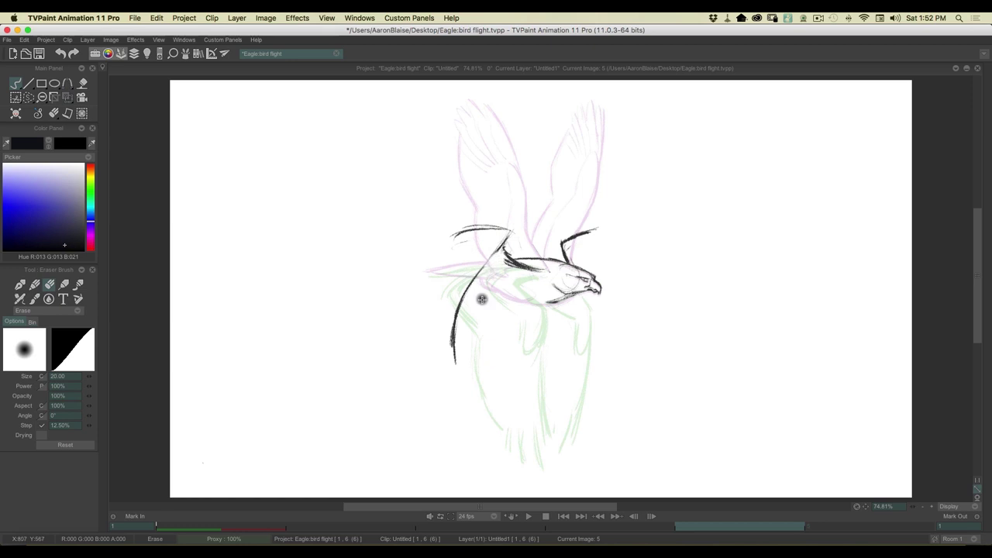
key("e")
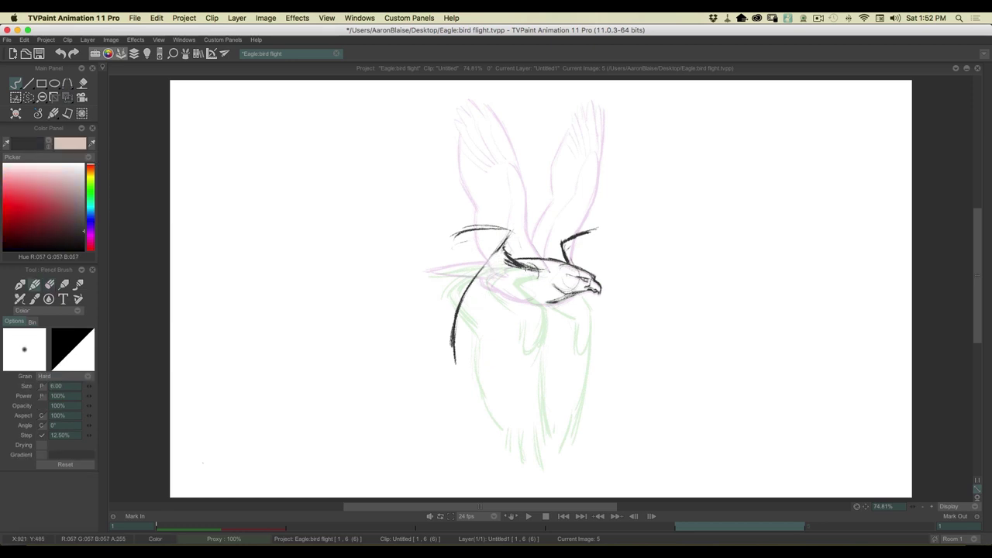
Step: Shift the frame 5 drawing slightly toward the tail side with the Transform tool and return to drawing with the pencil
left_click(66, 97)
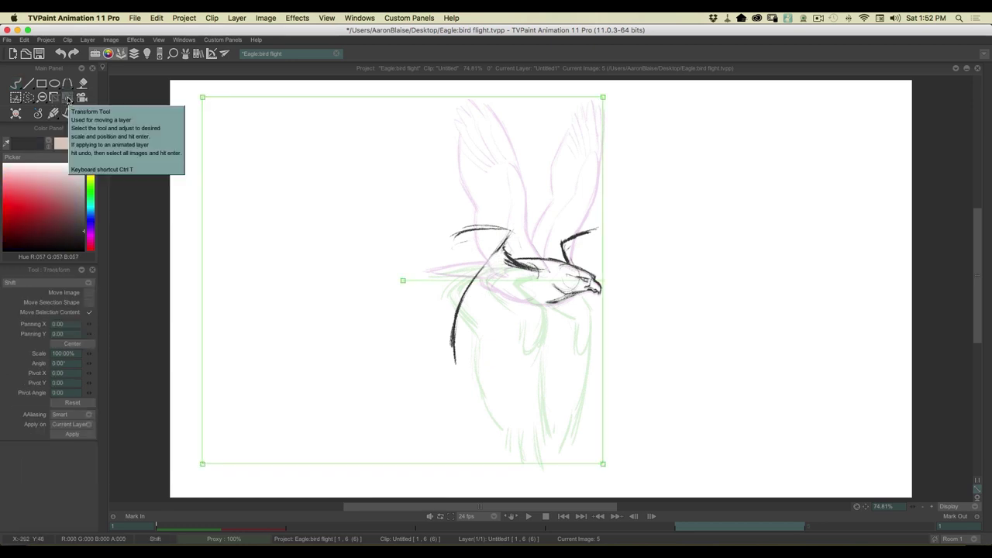
left_click_drag(514, 308, 511, 308)
key("Return")
left_click(51, 113)
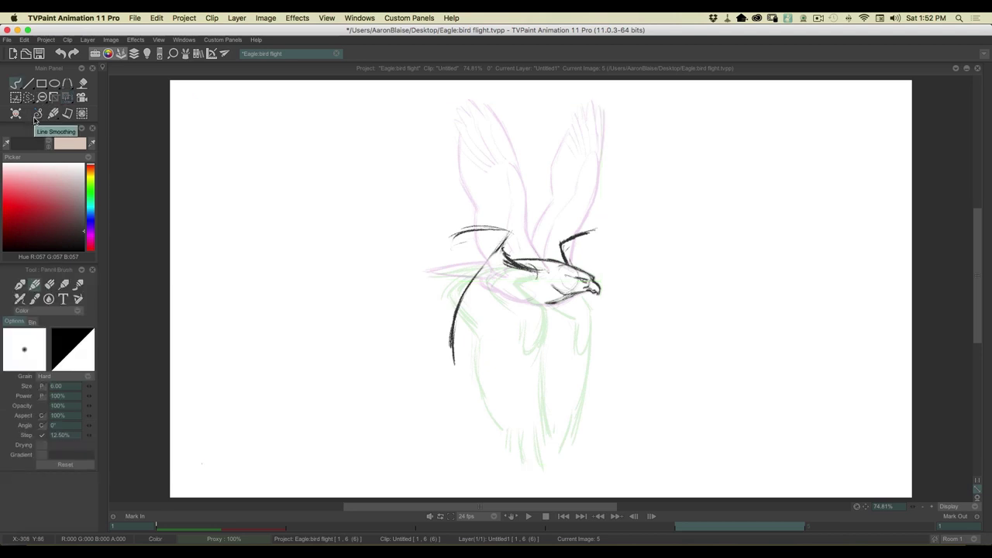
Step: Draw the far wing's arched top contour and its outer edge curving down in front of the beak on frame 5
mouse_move(547, 229)
left_mouse_down()
mouse_move(529, 230)
mouse_move(569, 240)
mouse_move(531, 228)
mouse_move(506, 250)
left_mouse_up()
mouse_move(595, 226)
left_mouse_down()
mouse_move(546, 226)
mouse_move(610, 271)
left_mouse_up()
left_click_drag(599, 227, 612, 322)
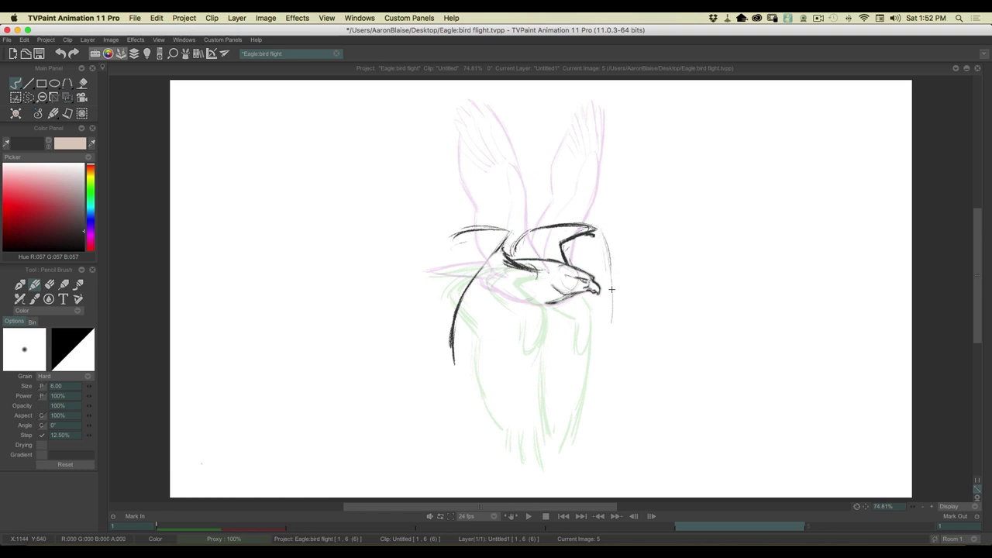
left_click_drag(601, 230, 611, 306)
left_click_drag(510, 231, 449, 236)
Step: Darken the far wing's outer edge and add feather strokes at its tip on frame 5, comparing with frame 4
mouse_move(596, 231)
left_mouse_down()
mouse_move(609, 270)
mouse_move(609, 344)
left_mouse_up()
left_click_drag(612, 286, 600, 356)
left_click_drag(603, 315, 583, 368)
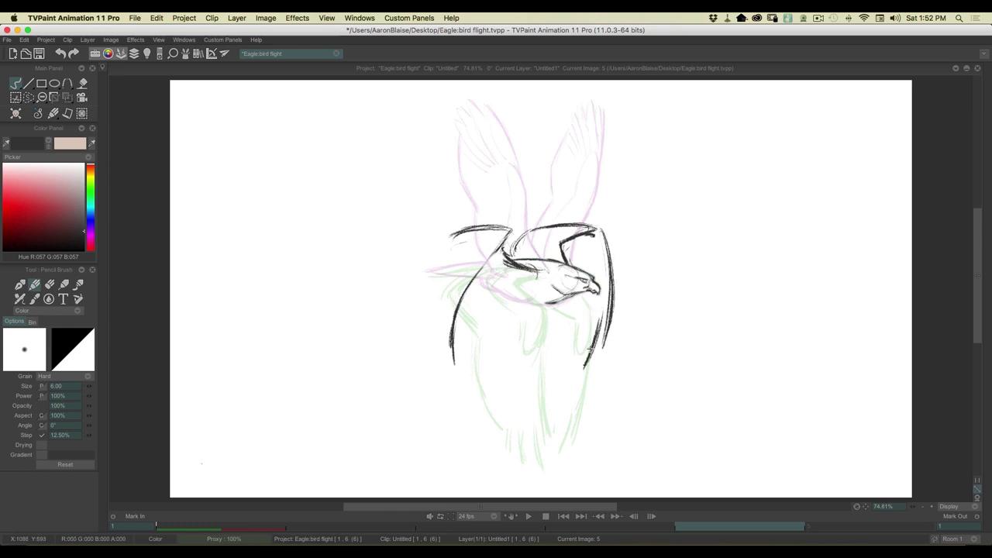
left_click_drag(582, 330, 574, 349)
key("Left")
key("Right")
key("Left")
key("Right")
key("Left")
key("Right")
Step: Thicken the near wing's front edge and draw its tip and curved rear edge on frame 5, checking against frame 4
left_click_drag(505, 231, 456, 327)
mouse_move(465, 290)
left_mouse_down()
mouse_move(453, 356)
mouse_move(453, 290)
mouse_move(458, 369)
mouse_move(449, 322)
mouse_move(444, 339)
mouse_move(448, 372)
left_mouse_up()
left_click_drag(457, 329, 449, 361)
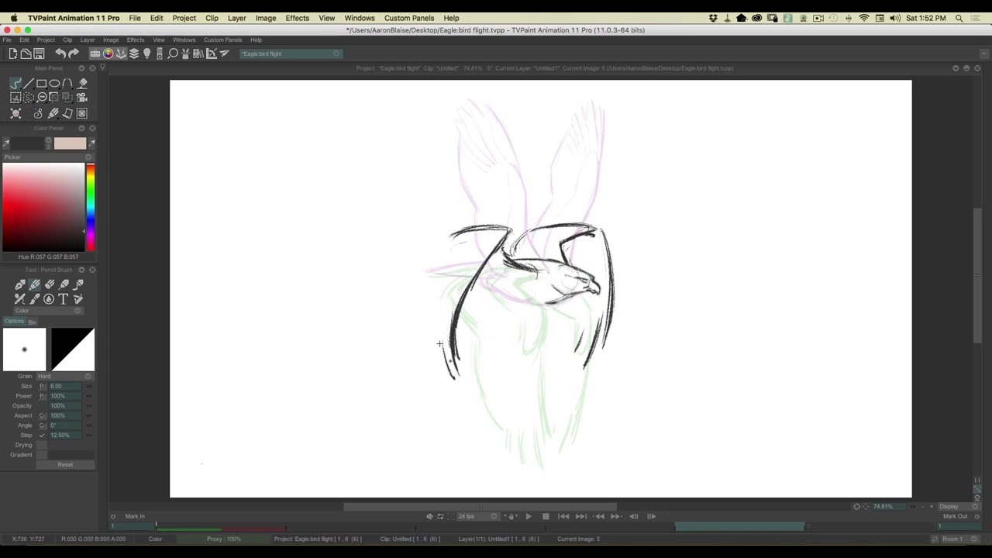
mouse_move(477, 226)
left_mouse_down()
mouse_move(430, 291)
mouse_move(437, 279)
mouse_move(426, 309)
mouse_move(427, 348)
left_mouse_up()
left_click_drag(451, 257, 431, 362)
key("Left")
key("Right")
key("Left")
key("Right")
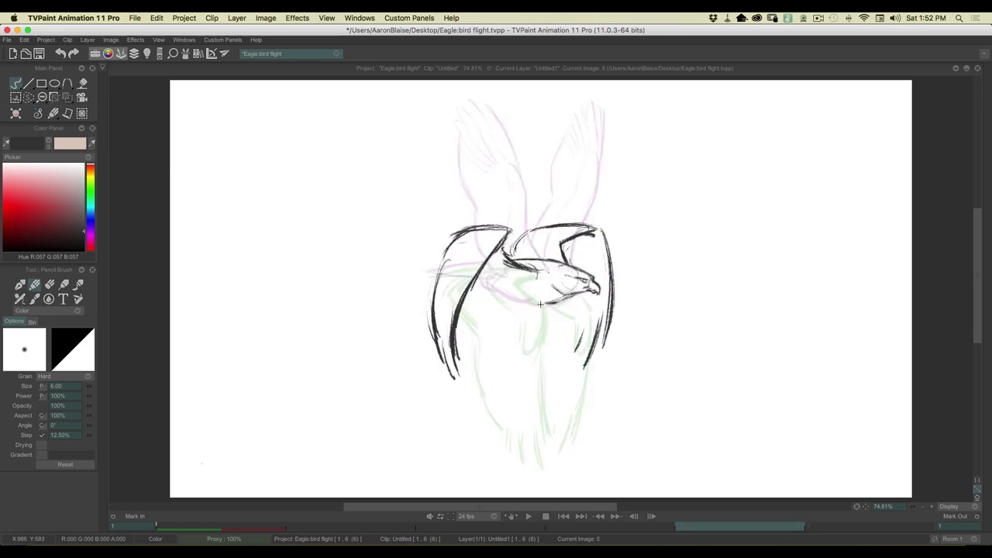
Step: Draw the eagle's belly contour, the tail tip behind the near wing and the lower shoulder line on frame 5
left_click_drag(552, 302, 489, 284)
key("Left")
key("Right")
key("Left")
key("Right")
left_click_drag(426, 274, 439, 274)
left_click_drag(536, 273, 484, 276)
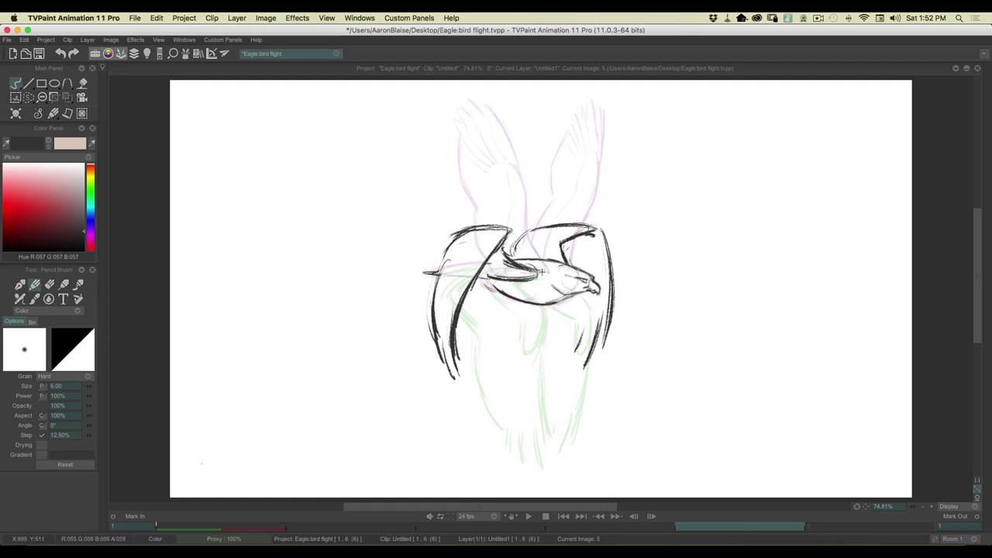
Step: Strengthen the near wing's shoulder, add the far wing's inner arm line and draw its rear edge below the breast on frame 5
mouse_move(509, 234)
left_mouse_down()
mouse_move(502, 250)
mouse_move(536, 271)
left_mouse_up()
mouse_move(557, 239)
left_mouse_down()
mouse_move(514, 247)
mouse_move(510, 257)
left_mouse_up()
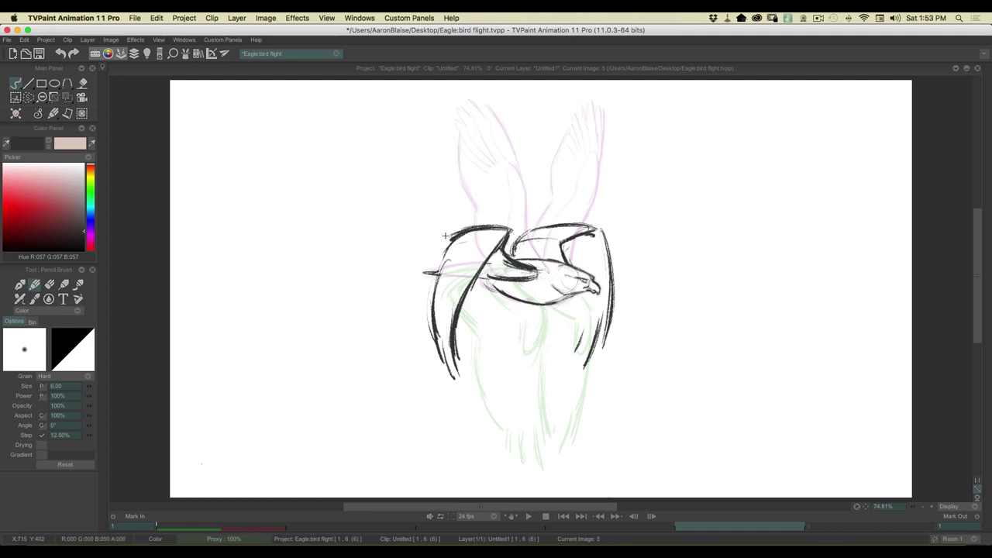
key("Left")
key("Right")
left_click_drag(555, 308, 570, 331)
mouse_move(555, 311)
left_mouse_down()
mouse_move(568, 347)
mouse_move(570, 338)
left_mouse_up()
key("Left")
key("Right")
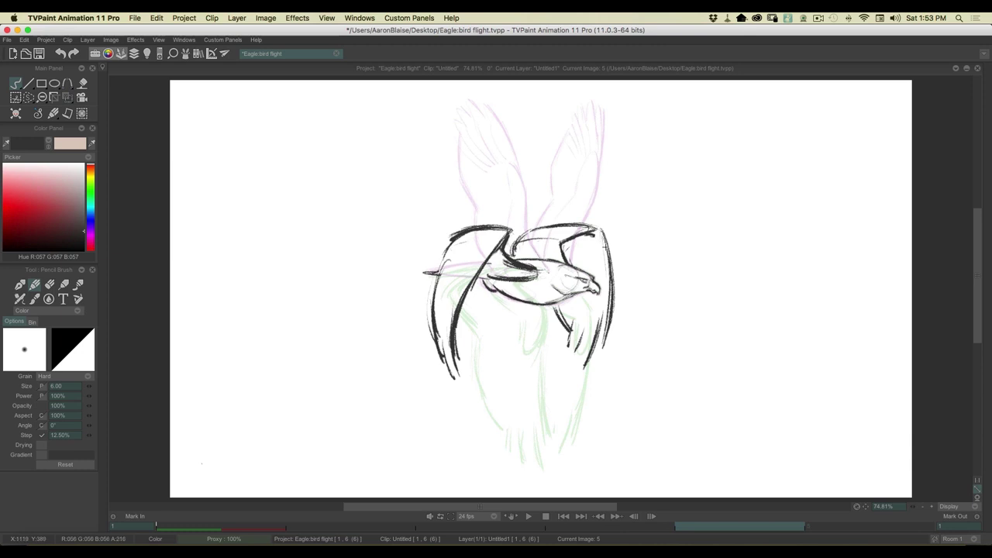
Step: Reinforce the far wing's contour and add feather lines to the near wing on frame 5, then scrub through frames 1 to 5
mouse_move(574, 237)
left_mouse_down()
mouse_move(561, 249)
mouse_move(522, 233)
left_mouse_up()
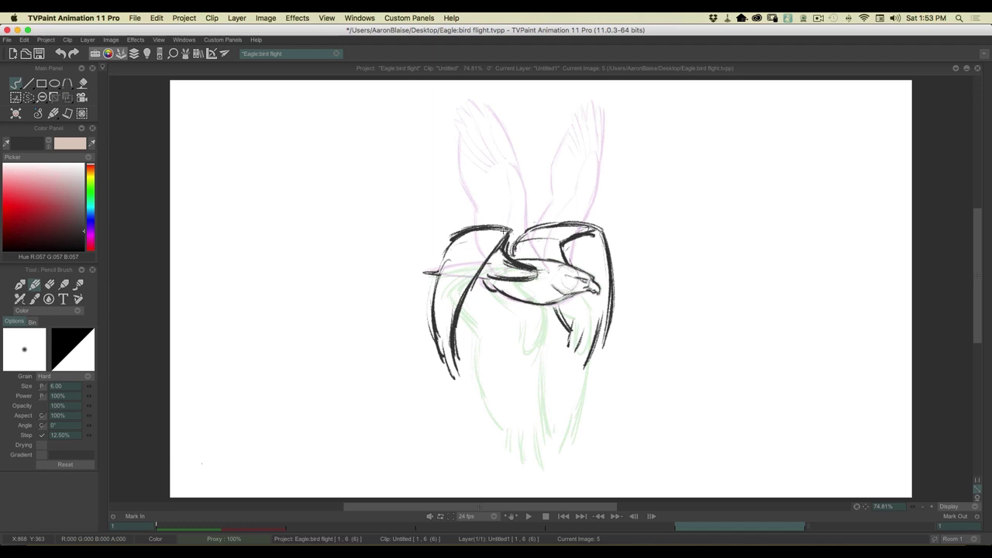
mouse_move(472, 230)
left_mouse_down()
mouse_move(445, 254)
mouse_move(438, 342)
left_mouse_up()
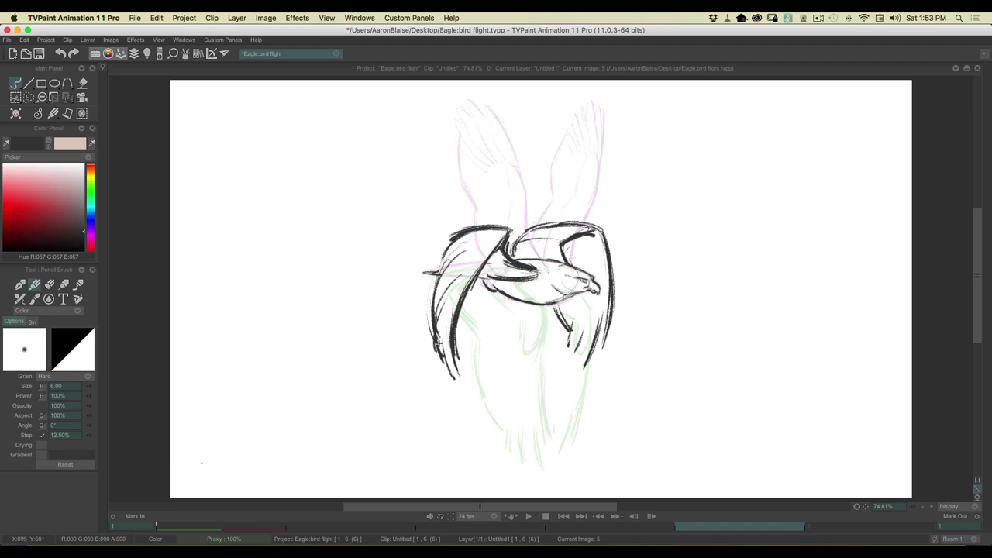
left_click_drag(610, 270, 603, 322)
key("Tab")
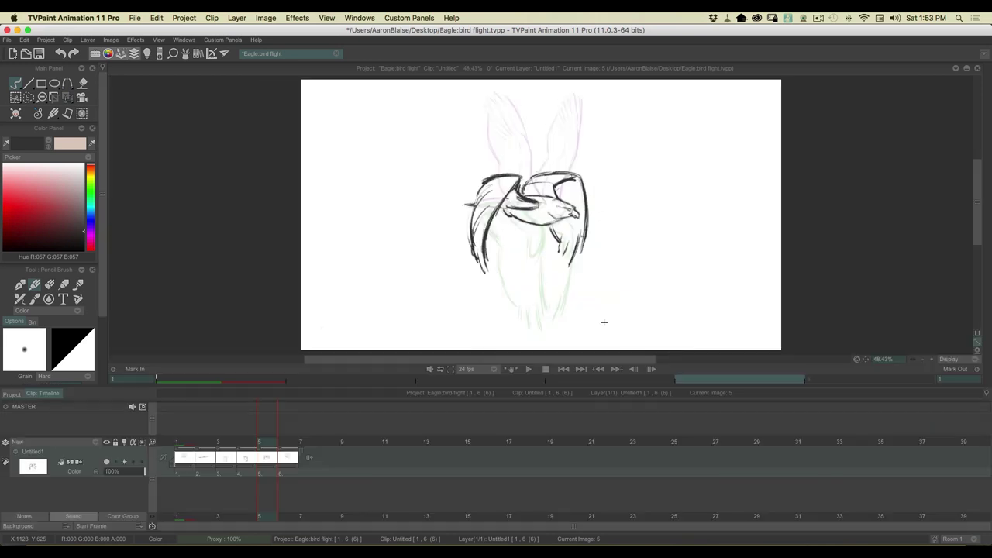
mouse_move(270, 443)
left_mouse_down()
mouse_move(204, 443)
mouse_move(280, 444)
mouse_move(177, 443)
mouse_move(259, 443)
mouse_move(184, 449)
mouse_move(283, 457)
mouse_move(179, 457)
left_mouse_up()
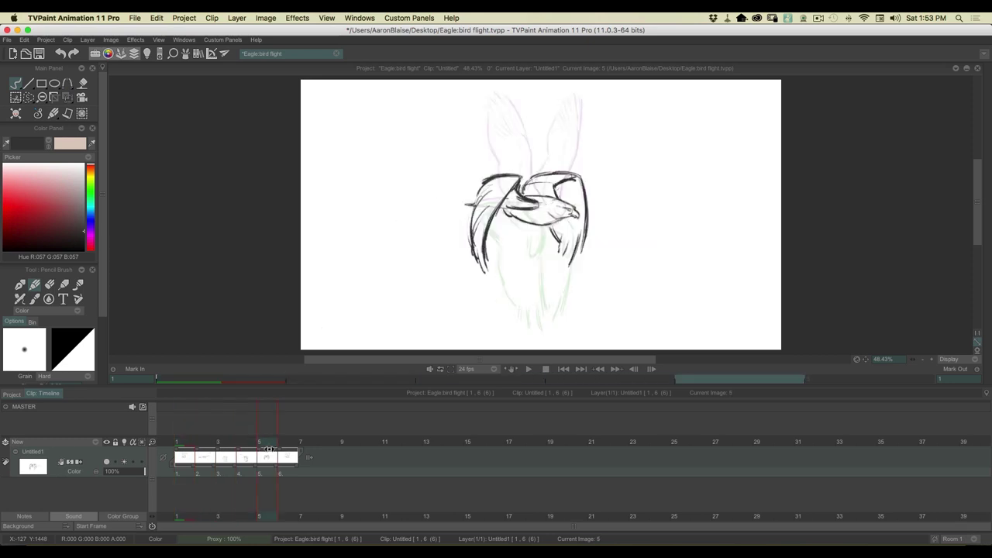
Step: Insert a new frame 6 as a copy of the frame 5 drawing and save the project
left_click(265, 450)
left_click_drag(278, 469, 284, 442)
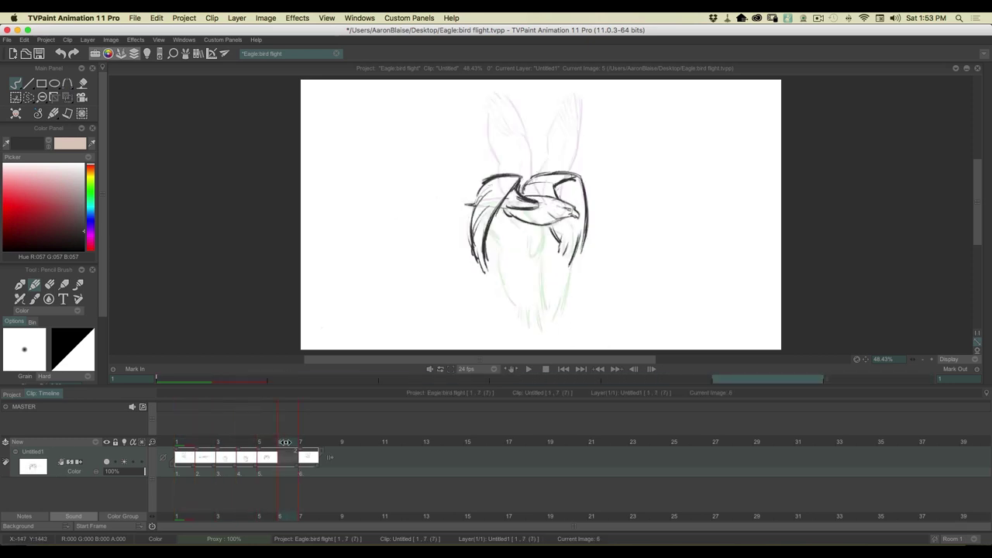
key("Tab")
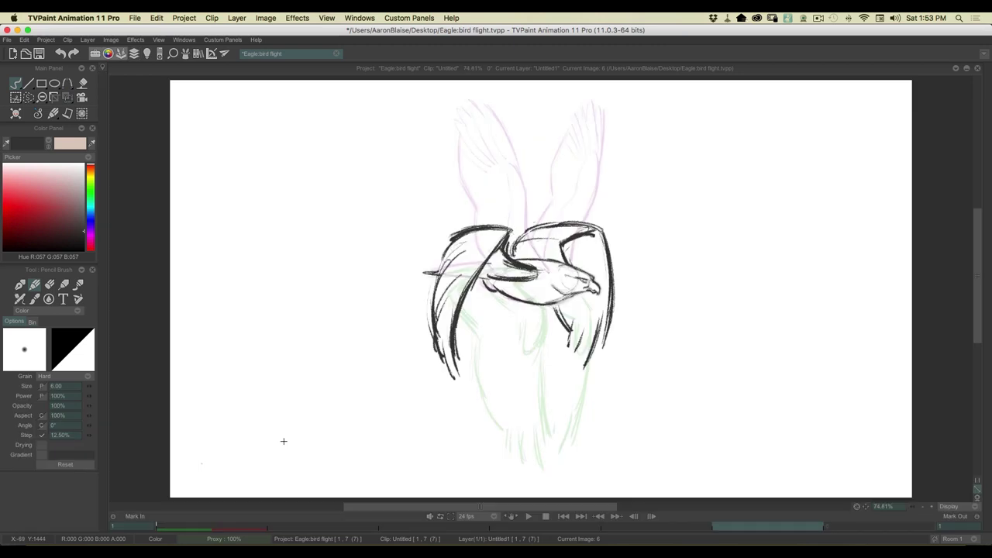
key("super+s")
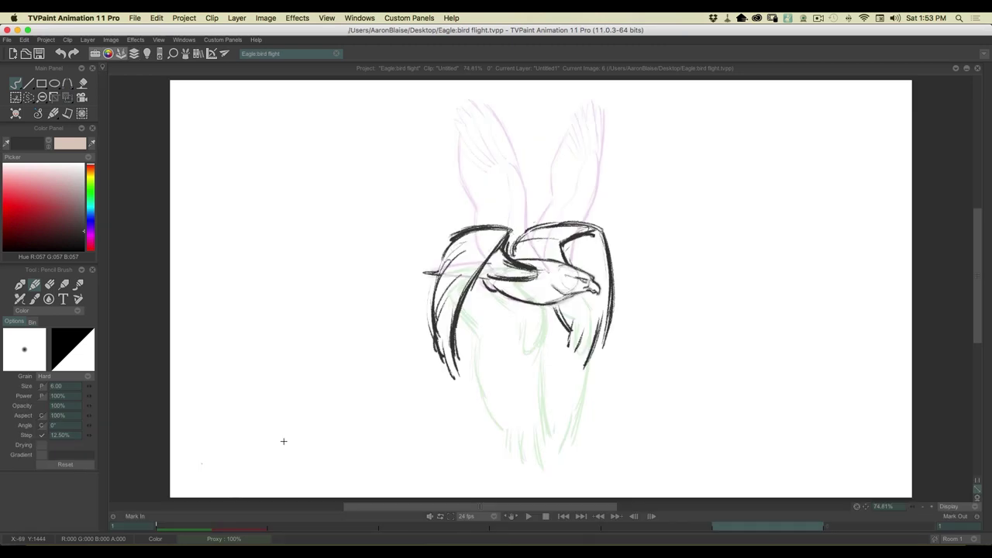
key("Tab")
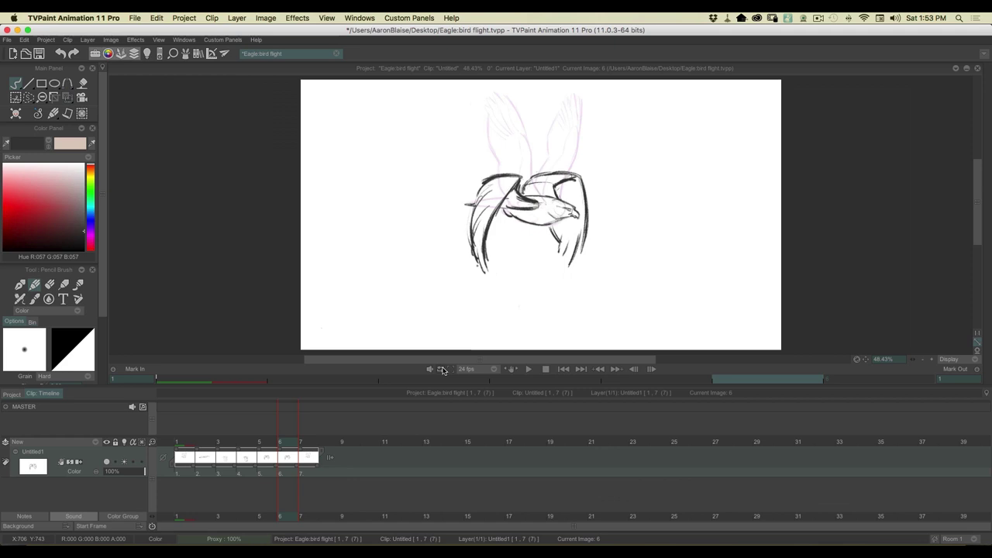
key("Tab")
Step: Erase both wings on frame 6, keeping the eagle's body, head and tail tip
key("e")
mouse_move(511, 256)
left_mouse_down()
mouse_move(531, 276)
mouse_move(513, 263)
mouse_move(484, 265)
mouse_move(503, 225)
mouse_move(504, 251)
mouse_move(492, 237)
mouse_move(485, 249)
mouse_move(444, 251)
mouse_move(434, 310)
mouse_move(458, 303)
mouse_move(481, 272)
mouse_move(464, 287)
mouse_move(459, 369)
mouse_move(439, 320)
left_mouse_up()
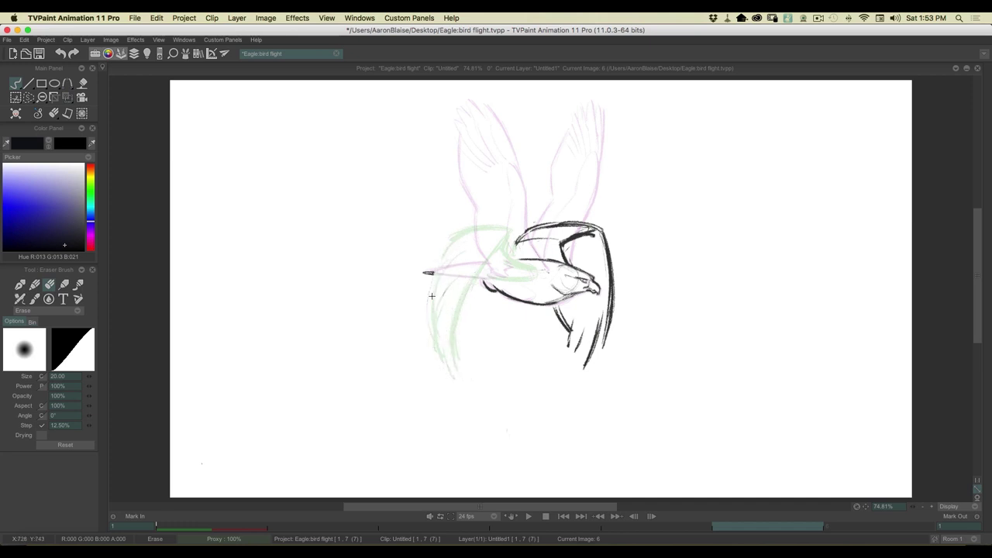
mouse_move(552, 232)
left_mouse_down()
mouse_move(582, 259)
mouse_move(512, 236)
mouse_move(586, 244)
mouse_move(579, 219)
mouse_move(617, 257)
mouse_move(608, 247)
mouse_move(607, 337)
mouse_move(604, 321)
mouse_move(585, 363)
mouse_move(553, 311)
left_mouse_up()
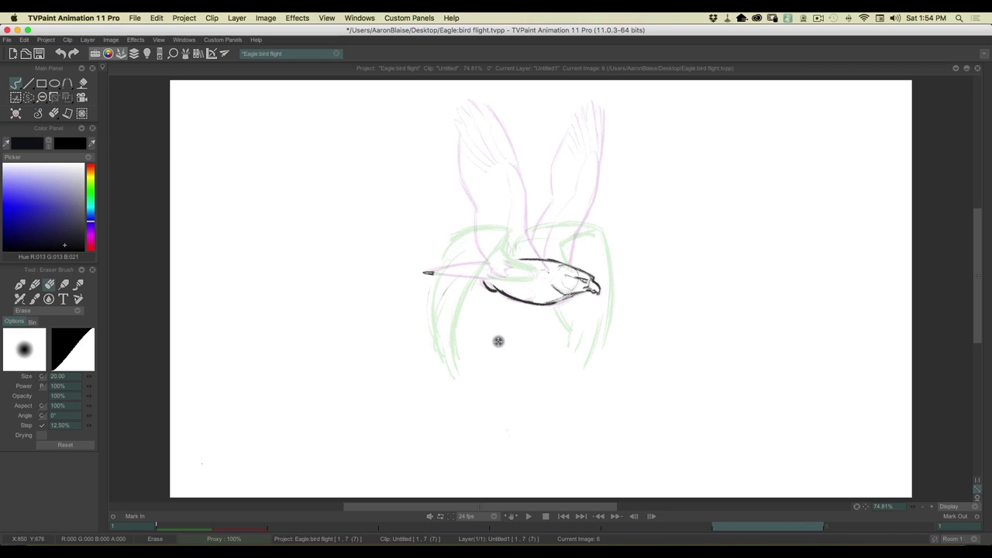
Step: Nudge the eagle's body slightly on frame 6 with the Transform tool, then go back to the pencil brush
left_click(68, 99)
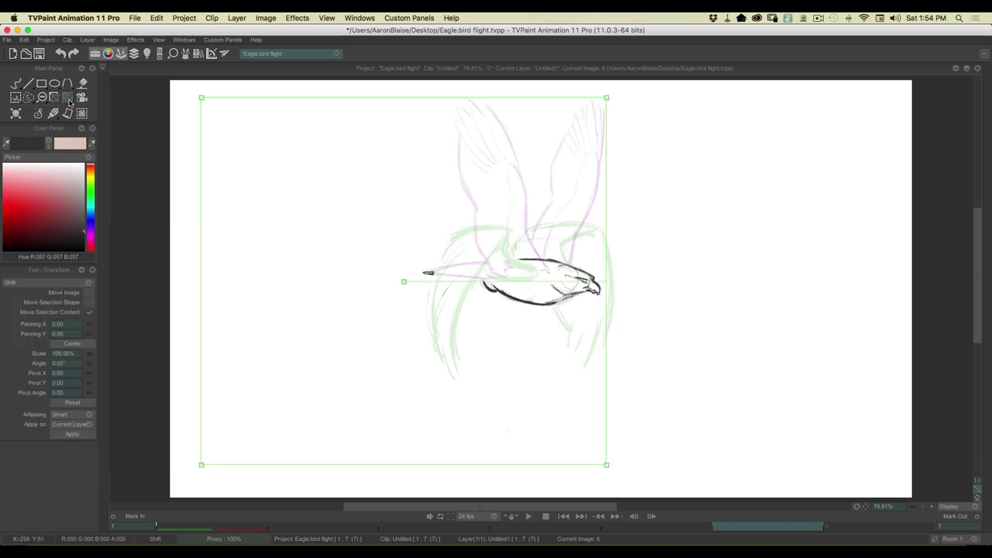
left_click_drag(516, 305, 513, 302)
key("Return")
left_click(53, 114)
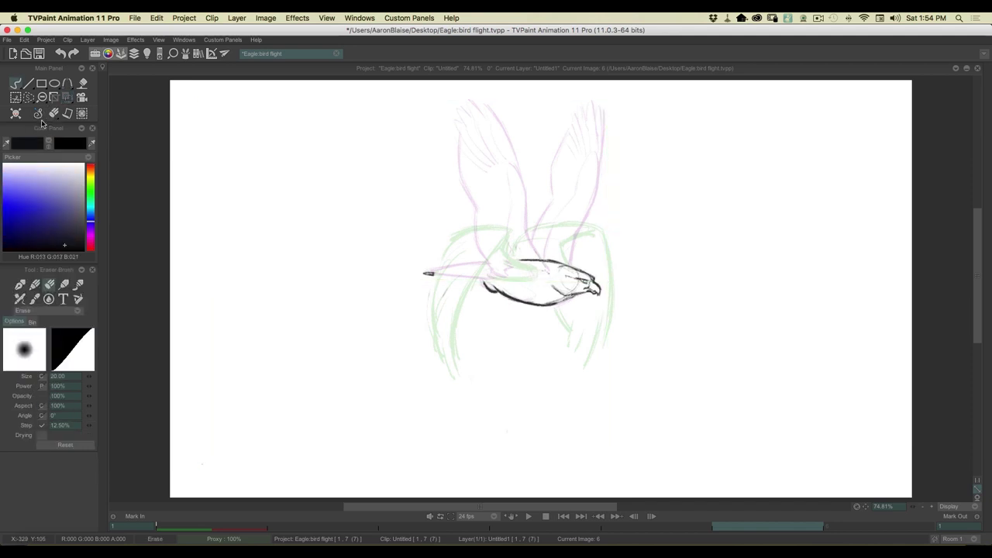
left_click_drag(54, 114, 37, 133)
left_click(48, 121)
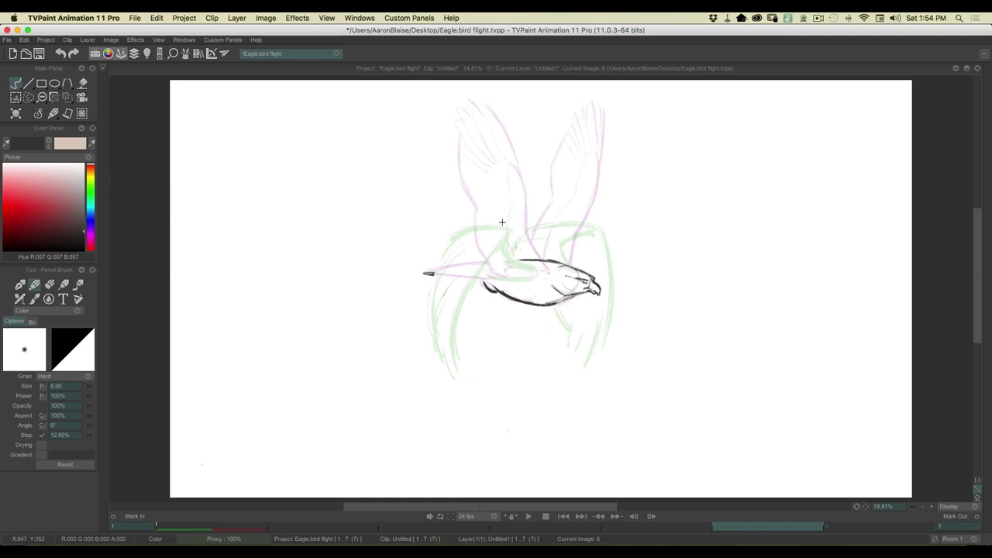
Step: Draw the near wing's front arm line rising from the shoulder on frame 6, checking against frame 5
mouse_move(522, 244)
left_mouse_down()
mouse_move(540, 268)
mouse_move(518, 232)
mouse_move(517, 256)
mouse_move(531, 265)
mouse_move(514, 247)
left_mouse_up()
key("e")
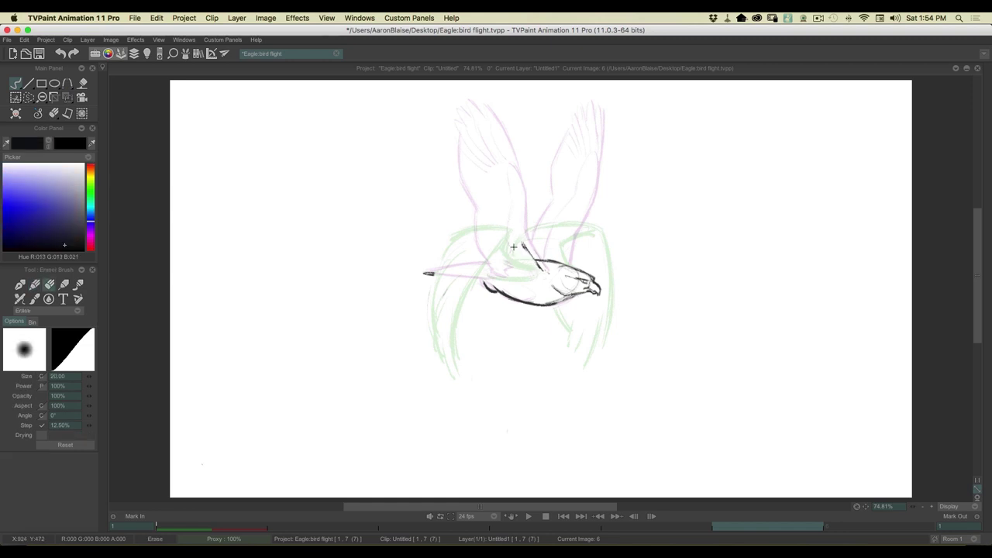
key("Left")
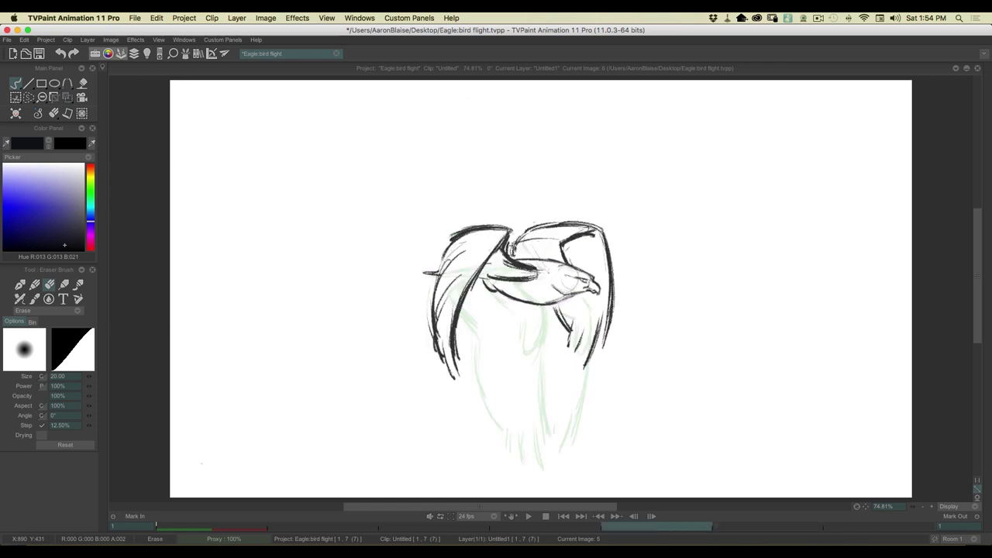
key("Right")
key("b")
mouse_move(533, 258)
left_mouse_down()
mouse_move(519, 243)
mouse_move(517, 208)
left_mouse_up()
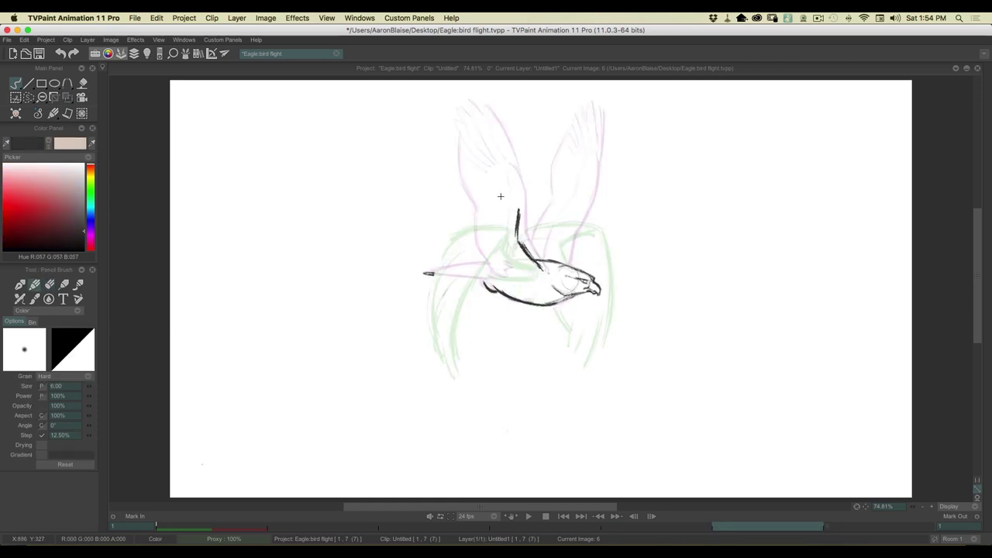
Step: Draw the near wing's upper edge on frame 6, sweeping back from the wrist to a drooping tip
left_click_drag(466, 188, 508, 203)
mouse_move(453, 188)
left_mouse_down()
mouse_move(505, 201)
mouse_move(497, 197)
left_mouse_up()
mouse_move(410, 198)
left_mouse_down()
mouse_move(493, 196)
mouse_move(446, 192)
left_mouse_up()
left_click_drag(392, 208, 423, 200)
left_click_drag(407, 210, 379, 232)
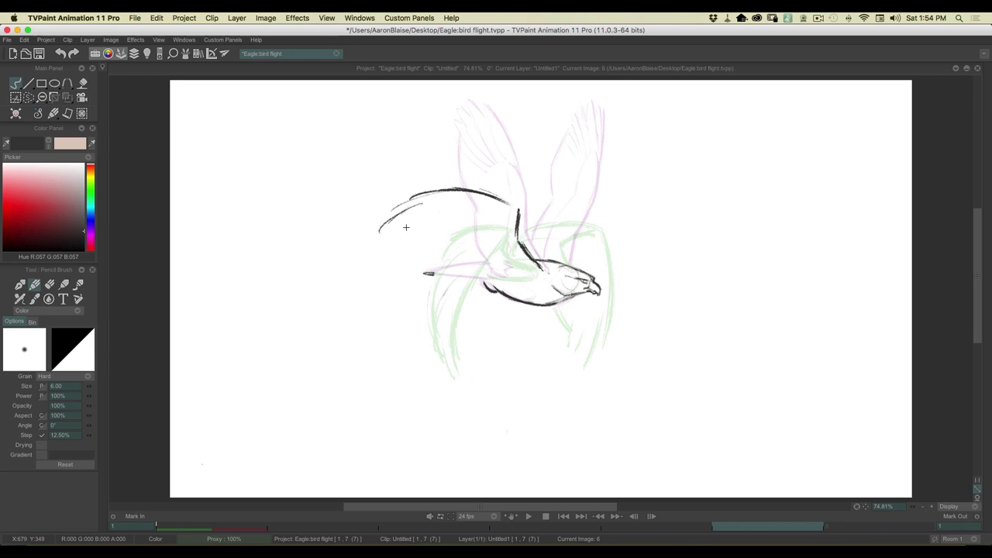
Step: Add the near wing's tip feathers, rear edge and inner arm lines on frame 6, and draw the tail
mouse_move(383, 249)
left_mouse_down()
mouse_move(399, 224)
mouse_move(393, 231)
left_mouse_up()
mouse_move(384, 251)
left_mouse_down()
mouse_move(402, 211)
mouse_move(377, 231)
mouse_move(392, 205)
mouse_move(365, 240)
mouse_move(412, 202)
mouse_move(391, 229)
mouse_move(437, 224)
mouse_move(464, 241)
mouse_move(459, 256)
mouse_move(469, 235)
mouse_move(468, 254)
mouse_move(490, 288)
left_mouse_up()
mouse_move(431, 229)
left_mouse_down()
mouse_move(518, 210)
mouse_move(490, 211)
mouse_move(490, 265)
mouse_move(503, 277)
mouse_move(493, 220)
left_mouse_up()
mouse_move(491, 273)
left_mouse_down()
mouse_move(511, 280)
mouse_move(420, 276)
mouse_move(493, 285)
left_mouse_up()
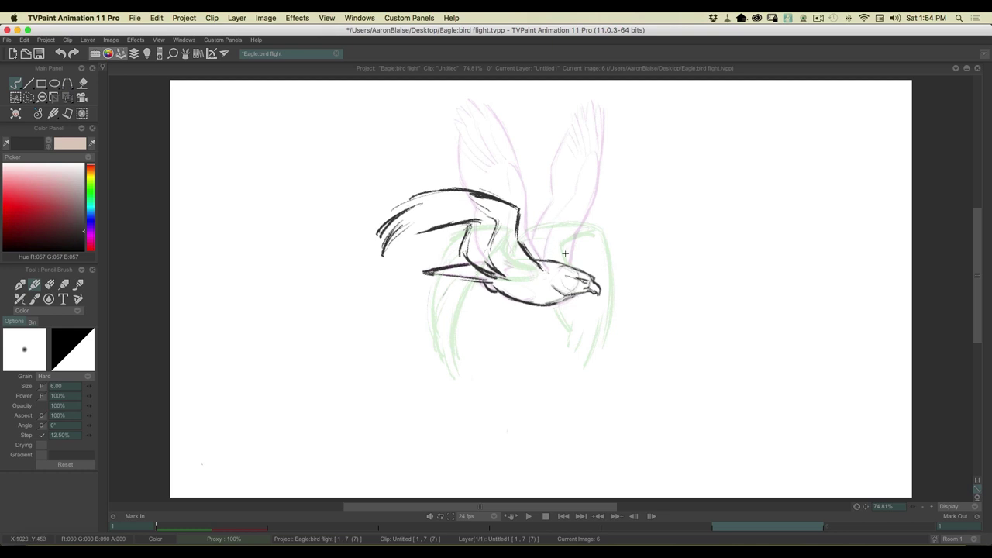
Step: Draw the far wing's front arm line and upper edge on frame 6, flipping against frame 5
key("a")
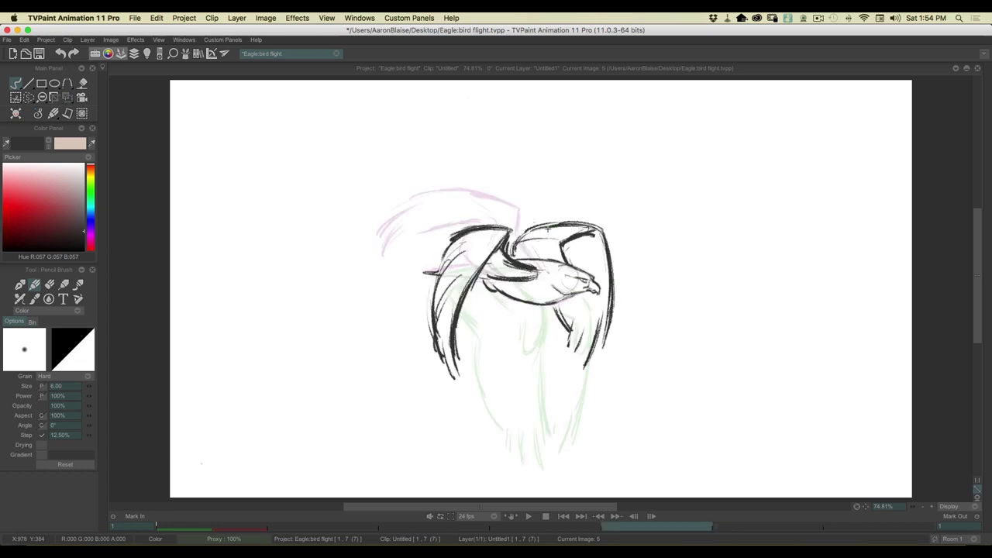
key("s")
key("a")
key("s")
key("a")
key("s")
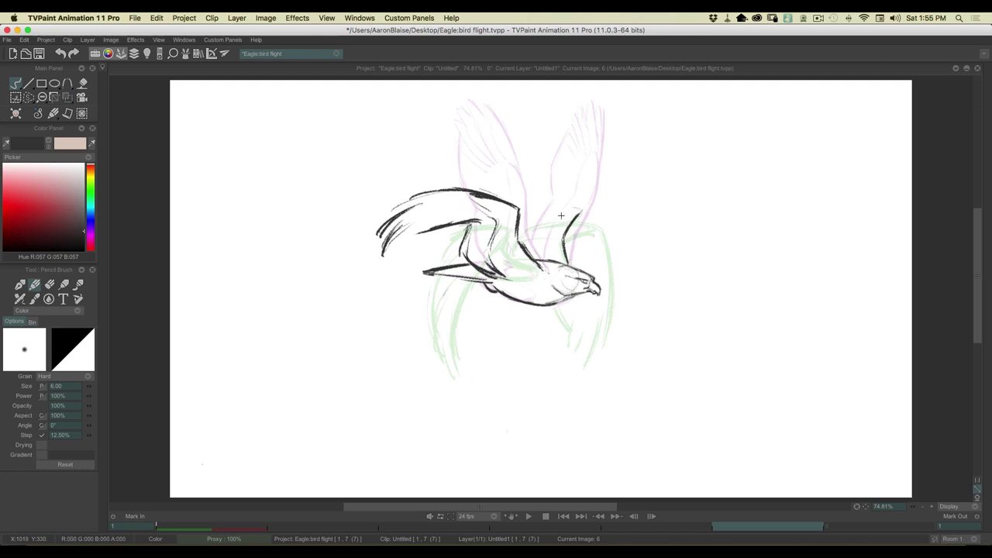
mouse_move(574, 207)
left_mouse_down()
mouse_move(545, 204)
mouse_move(581, 207)
left_mouse_up()
mouse_move(526, 193)
left_mouse_down()
mouse_move(572, 198)
mouse_move(515, 203)
mouse_move(532, 194)
left_mouse_up()
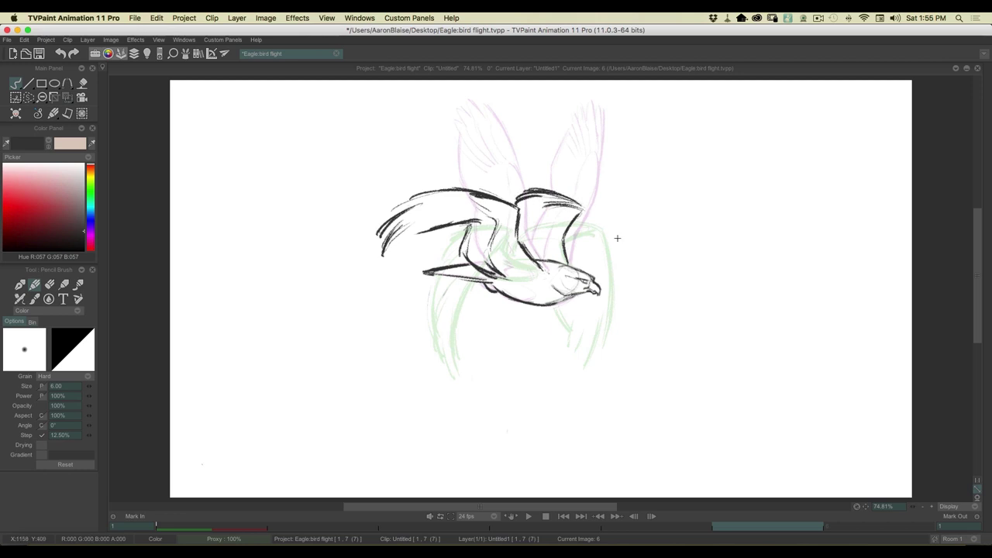
Step: Erase the far wing's high upper edge on frame 6 and redraw it lower, comparing with frame 5
key("Left")
key("Right")
key("Left")
key("Right")
key("e")
mouse_move(554, 193)
left_mouse_down()
mouse_move(518, 197)
mouse_move(566, 196)
left_mouse_up()
key("b")
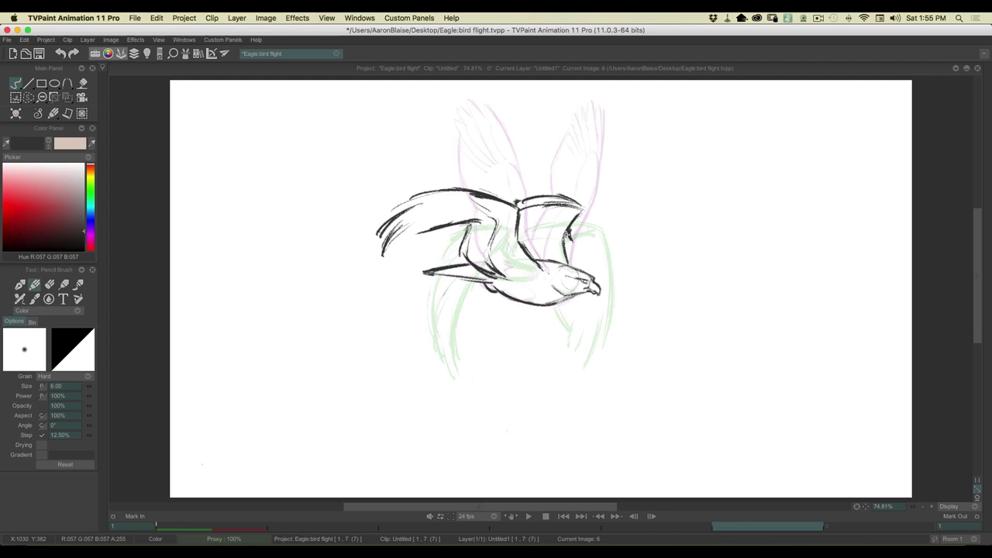
key("e")
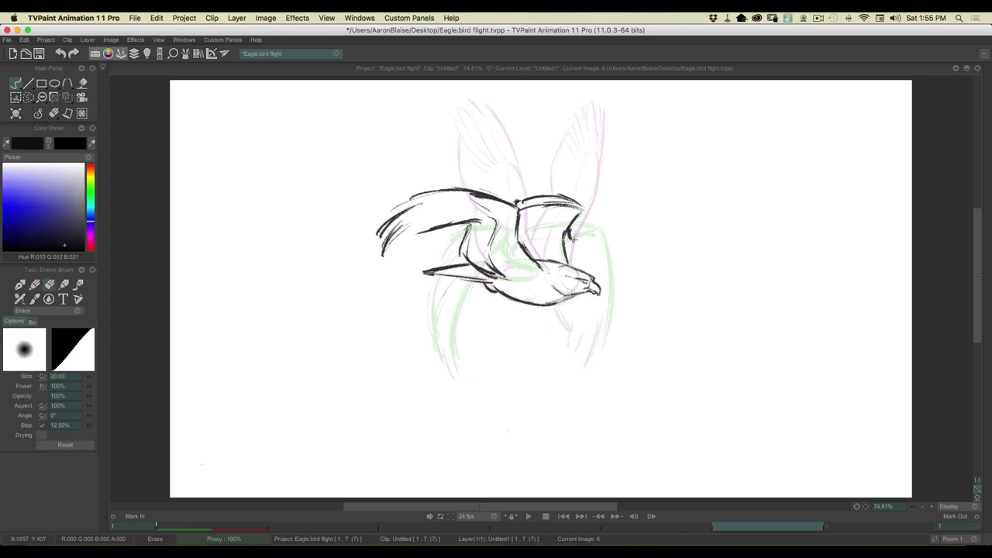
key("e")
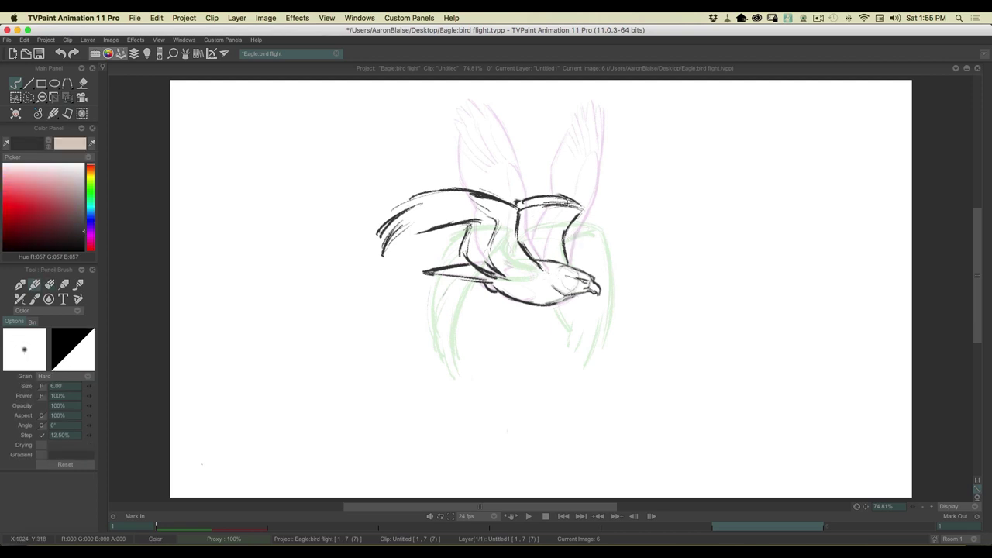
mouse_move(568, 202)
left_mouse_down()
mouse_move(513, 204)
mouse_move(570, 199)
left_mouse_up()
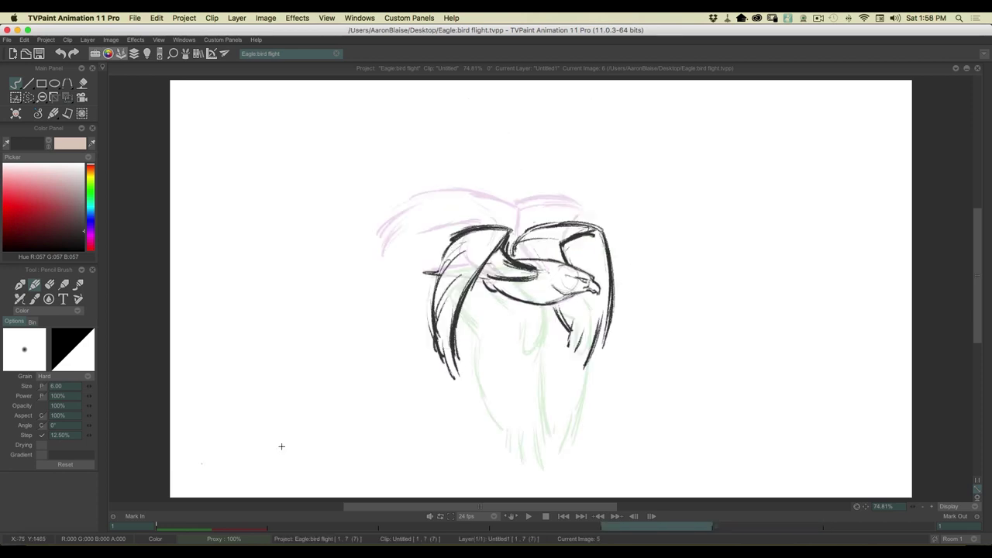
Step: Erase the upper edges of both wings on frame 6 and redraw the near wing's edge lower and flatter
key("Right")
key("Left")
key("Right")
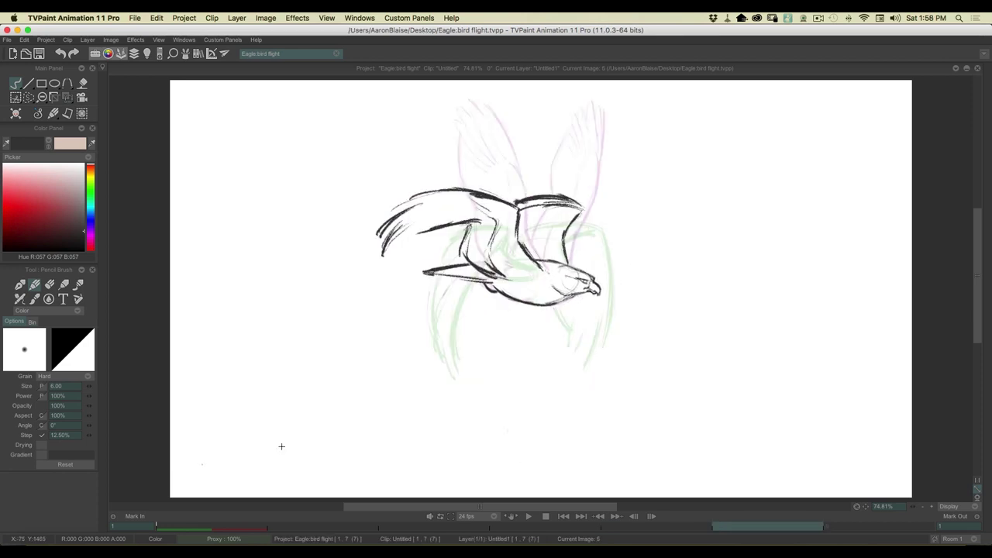
key("e")
mouse_move(463, 186)
left_mouse_down()
mouse_move(421, 197)
mouse_move(401, 216)
mouse_move(501, 196)
mouse_move(483, 187)
mouse_move(578, 199)
mouse_move(535, 197)
left_mouse_up()
key("Left")
key("Right")
key("p")
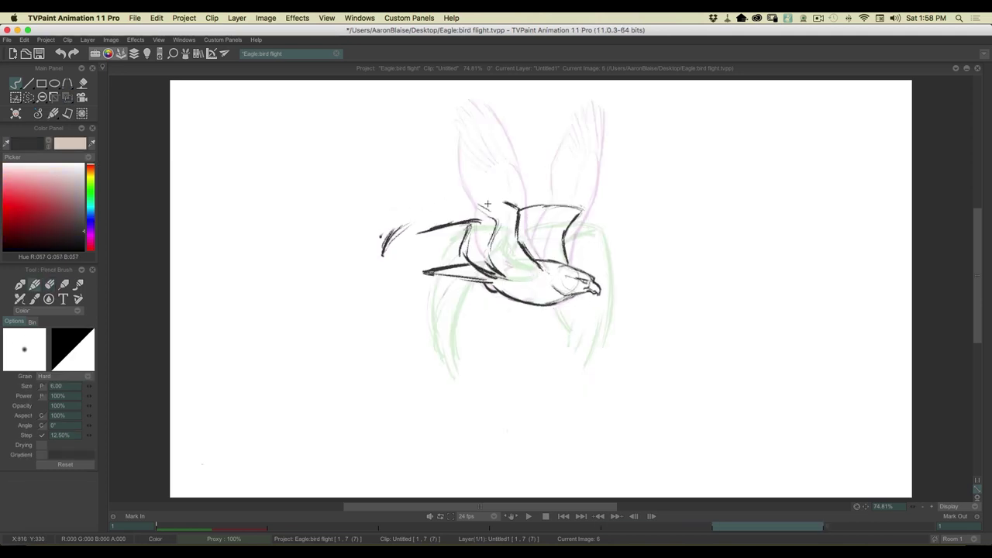
mouse_move(476, 208)
left_mouse_down()
mouse_move(511, 205)
mouse_move(476, 215)
mouse_move(423, 209)
mouse_move(401, 226)
left_mouse_up()
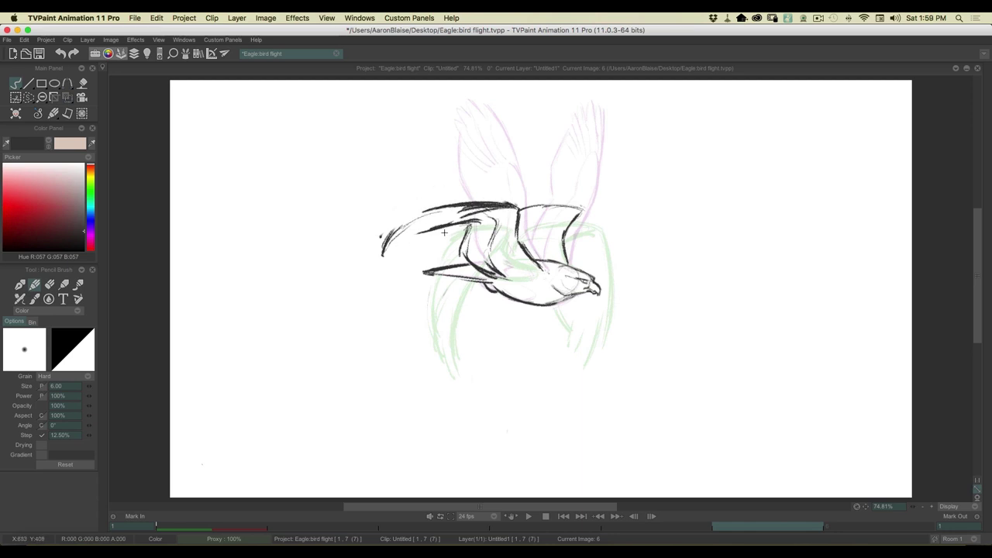
Step: Draw curved, downward-trailing flight feathers along the near wing's outer half on frame 6
mouse_move(430, 255)
left_mouse_down()
mouse_move(452, 225)
mouse_move(416, 273)
mouse_move(426, 233)
mouse_move(413, 273)
left_mouse_up()
left_click_drag(431, 225, 398, 262)
left_click_drag(419, 231, 391, 260)
left_click_drag(433, 213, 402, 244)
Step: Strengthen the far wing's upper edge on frame 6 and add its drooping tip, underside line and short feathers
mouse_move(528, 209)
left_mouse_down()
mouse_move(579, 206)
mouse_move(615, 239)
left_mouse_up()
mouse_move(581, 208)
left_mouse_down()
mouse_move(626, 251)
mouse_move(568, 244)
mouse_move(525, 218)
left_mouse_up()
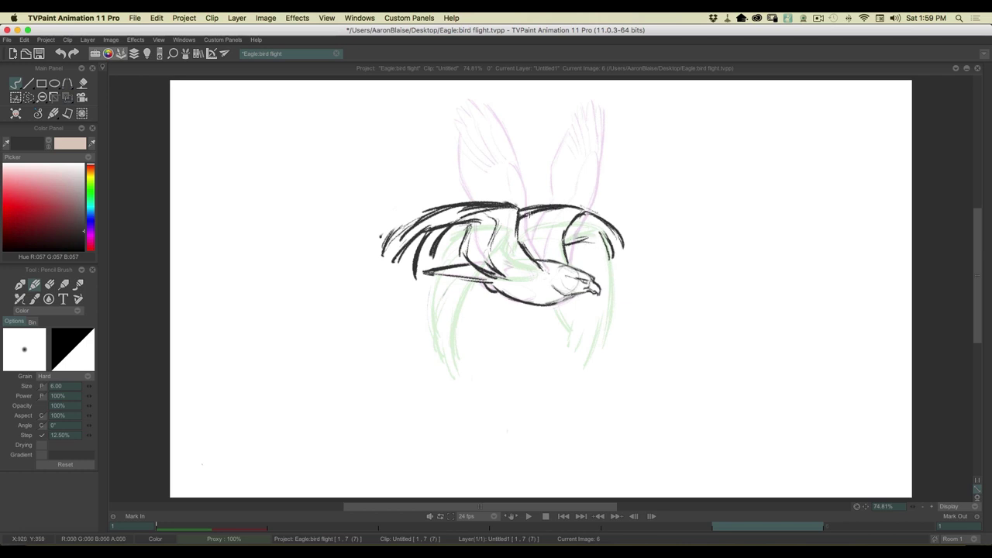
mouse_move(588, 237)
left_mouse_down()
mouse_move(566, 242)
mouse_move(589, 236)
mouse_move(594, 252)
left_mouse_up()
left_click_drag(586, 240, 581, 244)
Step: Clean up the lines inside the near wing on frame 6 and thicken its tip feathers, checking against frame 5
key("Left")
key("Right")
key("e")
left_click_drag(447, 220, 434, 233)
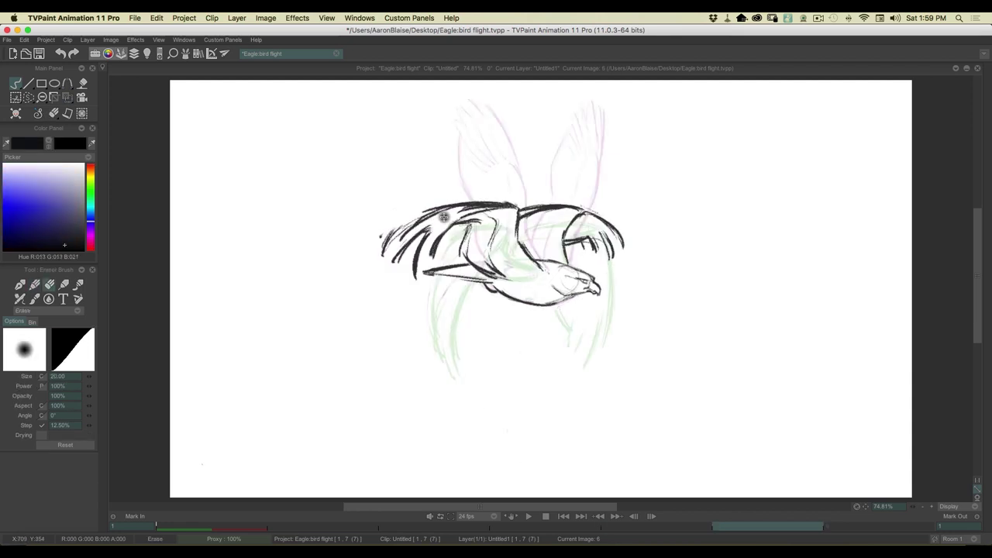
key("b")
left_click_drag(424, 234, 415, 274)
mouse_move(426, 227)
left_mouse_down()
mouse_move(401, 256)
mouse_move(391, 243)
left_mouse_up()
key("Left")
key("Right")
key("Left")
key("Right")
Step: Extend the far wing's tip outward on frame 6 and flip through the neighbouring frames to check the motion
left_click_drag(588, 209, 628, 241)
key("Left")
key("Right")
key("Right")
key("Left")
key("Right")
key("Left")
key("Left")
key("Right")
Step: Insert a new frame 7 as a copy of the frame 6 drawing
key("Tab")
mouse_move(286, 442)
left_mouse_down()
mouse_move(190, 442)
mouse_move(295, 438)
mouse_move(208, 448)
mouse_move(289, 447)
mouse_move(191, 448)
mouse_move(327, 468)
left_mouse_up()
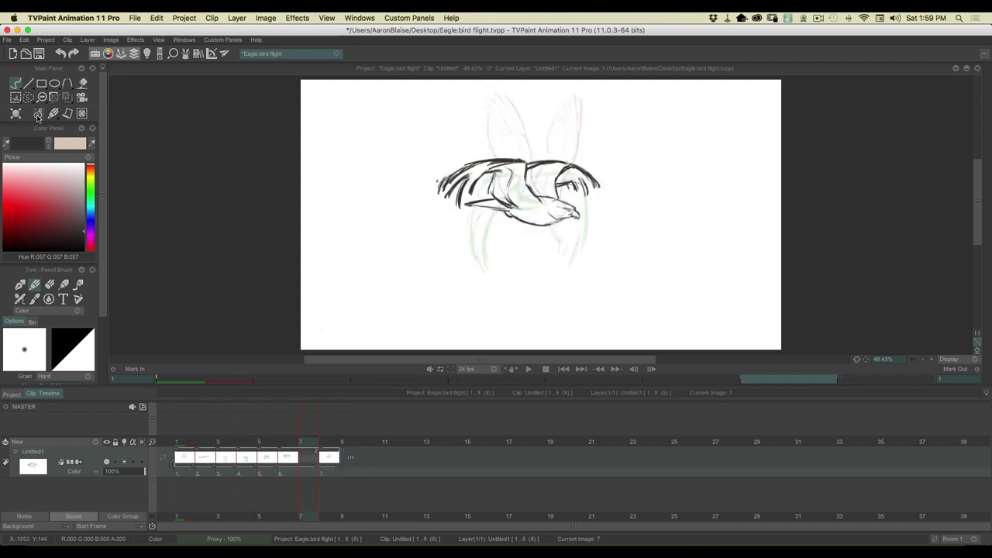
key("Tab")
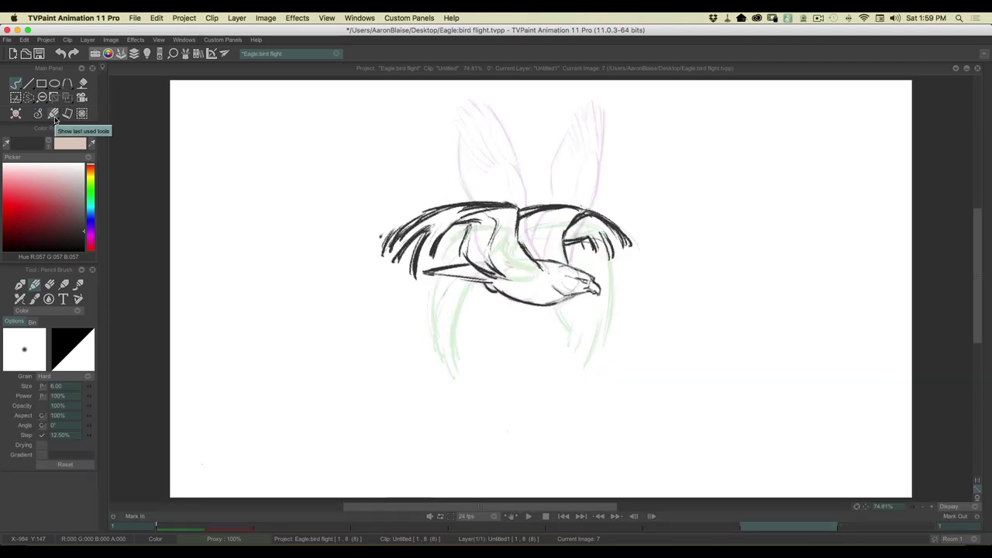
key("shift+Tab")
mouse_move(311, 443)
left_mouse_down()
mouse_move(222, 441)
mouse_move(323, 441)
mouse_move(221, 442)
mouse_move(319, 441)
mouse_move(297, 452)
left_mouse_up()
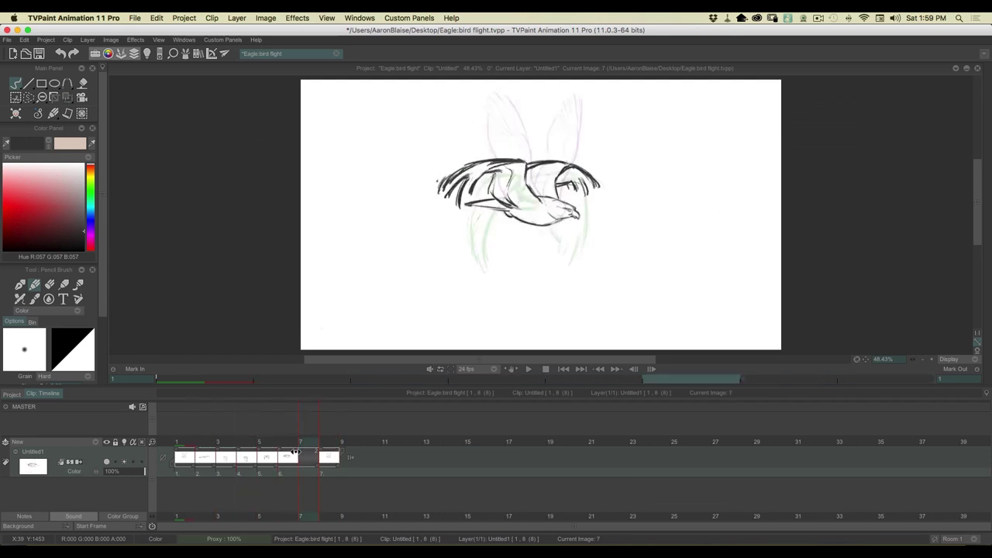
key("shift+Tab")
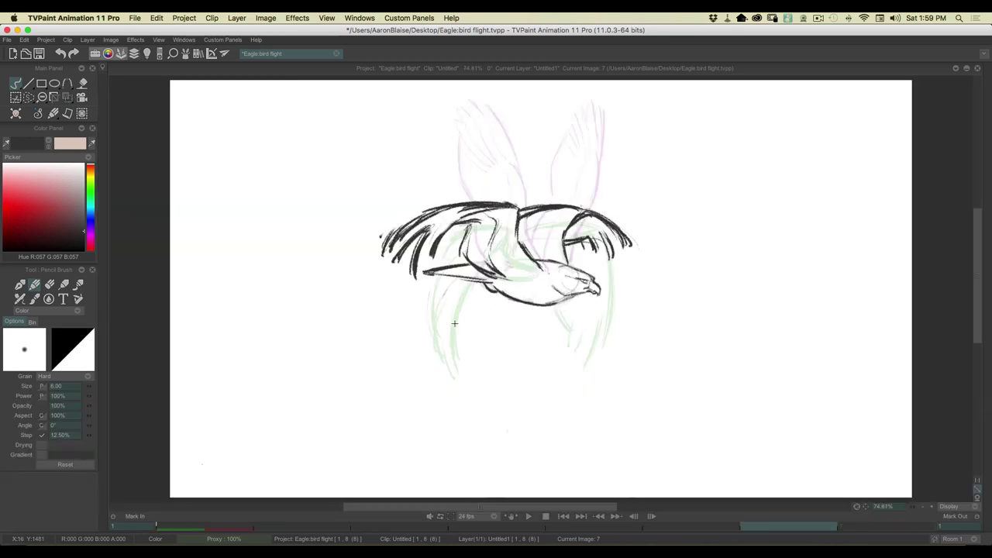
Step: Erase both wings on frame 7, keeping the eagle's body, head and tail
key("e")
mouse_move(514, 226)
left_mouse_down()
mouse_move(541, 268)
mouse_move(519, 247)
mouse_move(513, 203)
mouse_move(440, 226)
mouse_move(435, 249)
mouse_move(409, 244)
mouse_move(395, 262)
mouse_move(382, 258)
left_mouse_up()
mouse_move(489, 258)
left_mouse_down()
mouse_move(468, 272)
mouse_move(515, 224)
mouse_move(560, 219)
mouse_move(620, 230)
mouse_move(628, 252)
mouse_move(566, 229)
mouse_move(535, 243)
left_mouse_up()
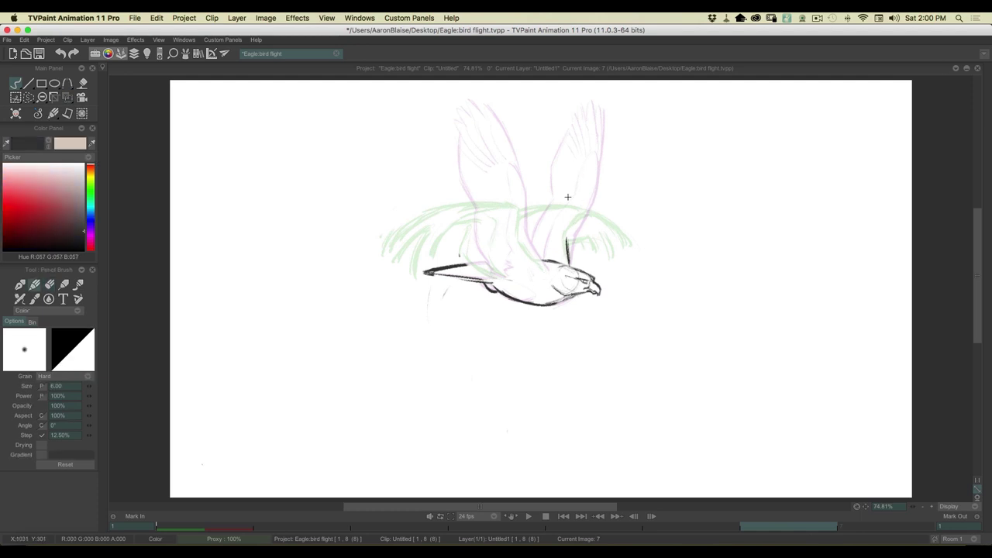
Step: Draw the raised front arm lines of both wings on frame 7, comparing with the adjacent frames
left_click_drag(568, 234, 587, 200)
mouse_move(546, 269)
left_mouse_down()
mouse_move(520, 237)
mouse_move(519, 200)
mouse_move(484, 190)
mouse_move(501, 187)
mouse_move(496, 254)
left_mouse_up()
key("Right")
key("Left")
key("Right")
key("Left")
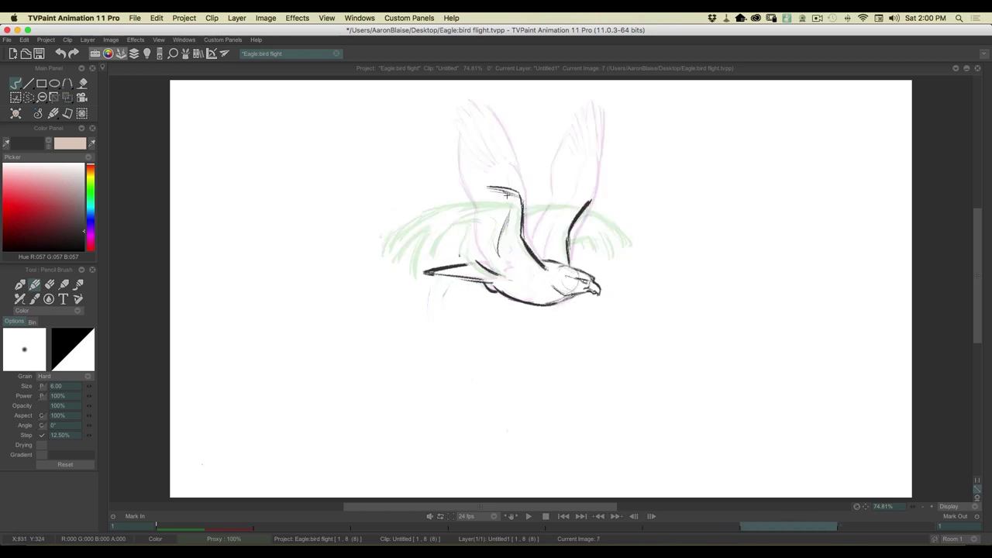
Step: Draw the near wing's long upper edge and swept-back tip feathers on frame 7
mouse_move(514, 191)
left_mouse_down()
mouse_move(450, 178)
mouse_move(390, 185)
left_mouse_up()
left_click_drag(454, 177, 423, 183)
mouse_move(500, 186)
left_mouse_down()
mouse_move(410, 188)
mouse_move(378, 203)
left_mouse_up()
mouse_move(437, 178)
left_mouse_down()
mouse_move(390, 189)
mouse_move(402, 201)
left_mouse_up()
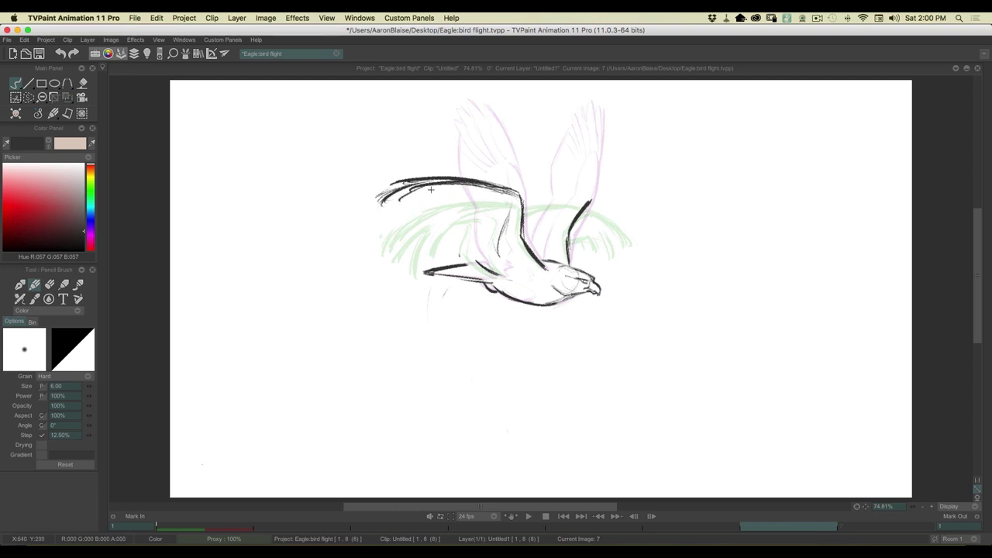
Step: Draw the near wing's rear edge from the tip feathers down to the body on frame 7, checking against frame 6
mouse_move(471, 224)
left_mouse_down()
mouse_move(465, 256)
mouse_move(496, 273)
mouse_move(470, 246)
left_mouse_up()
left_click_drag(392, 191, 374, 206)
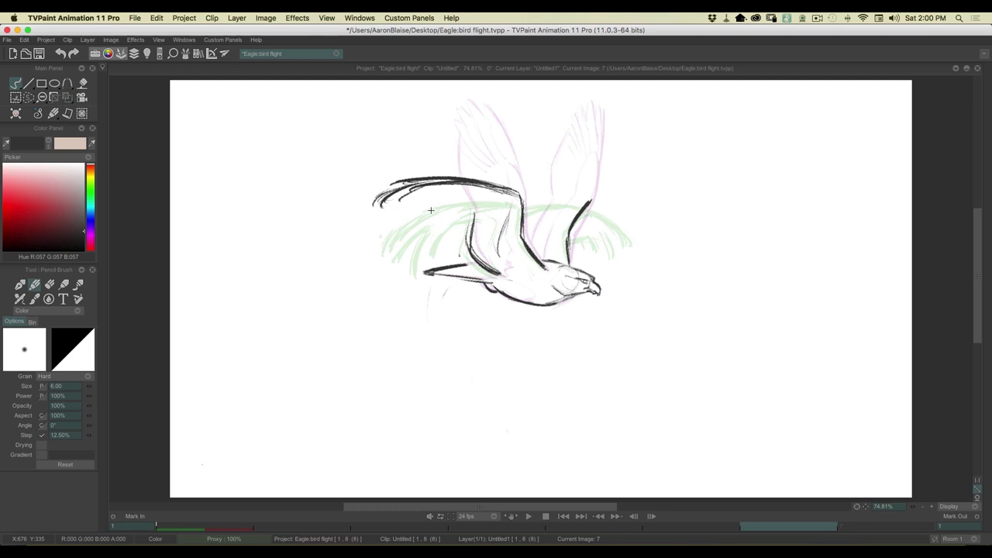
mouse_move(400, 197)
left_mouse_down()
mouse_move(374, 208)
mouse_move(465, 205)
mouse_move(403, 195)
mouse_move(469, 205)
mouse_move(470, 259)
left_mouse_up()
key("Left")
key("Right")
key("Left")
key("Right")
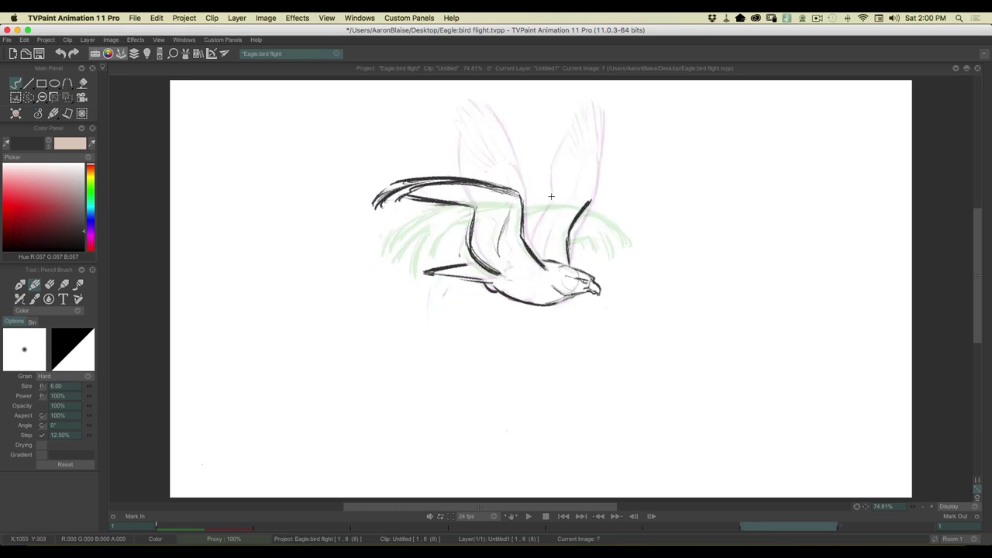
Step: Draw the far wing's long upper edge and drooping tip feathers on frame 7, comparing with frame 6
mouse_move(588, 199)
left_mouse_down()
mouse_move(543, 195)
mouse_move(616, 193)
left_mouse_up()
key("Return")
left_click_drag(582, 205, 623, 192)
left_click_drag(590, 194, 535, 193)
key("Left")
key("Right")
key("Left")
key("Right")
mouse_move(545, 194)
left_mouse_down()
mouse_move(524, 203)
mouse_move(570, 193)
left_mouse_up()
key("Left")
key("Right")
key("Left")
key("Right")
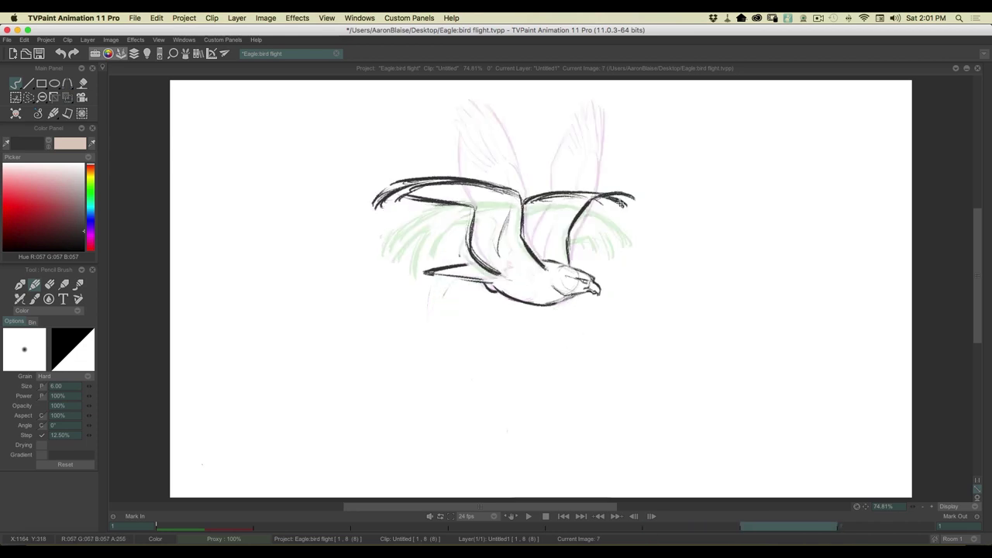
Step: Draw the far wing's rear lines down to the body and refine the tail on frame 7, checking against the neighbouring frames
mouse_move(588, 203)
left_mouse_down()
mouse_move(625, 204)
mouse_move(566, 193)
mouse_move(523, 203)
mouse_move(549, 217)
mouse_move(536, 246)
mouse_move(490, 284)
left_mouse_up()
key("Left")
key("Right")
key("Right")
key("Left")
key("Left")
key("Right")
left_click_drag(434, 272, 482, 262)
key("Left")
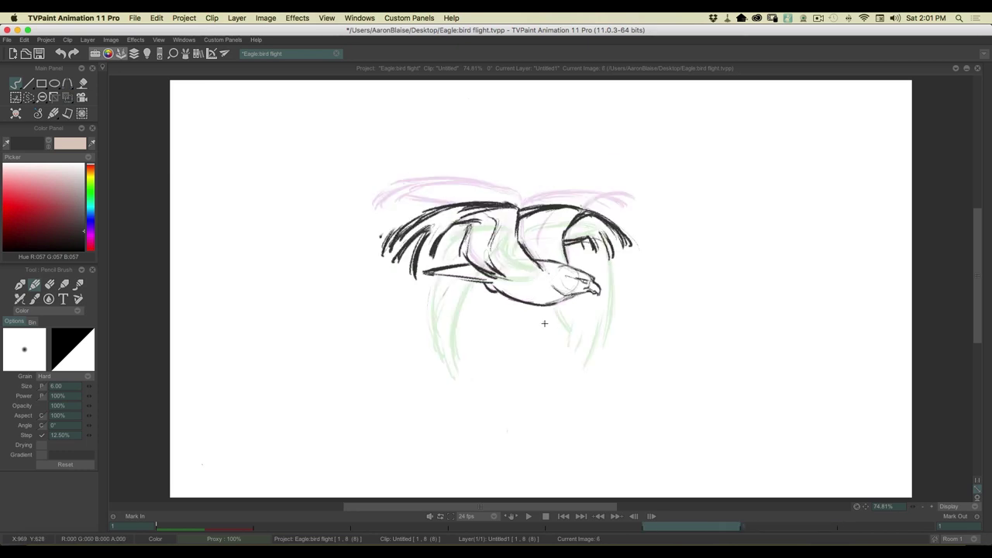
key("Right")
key("Left")
key("Right")
Step: Insert a new frame 8 before the raised-wing drawing, keeping the eagle's body, head and tail without the wings
key("Tab")
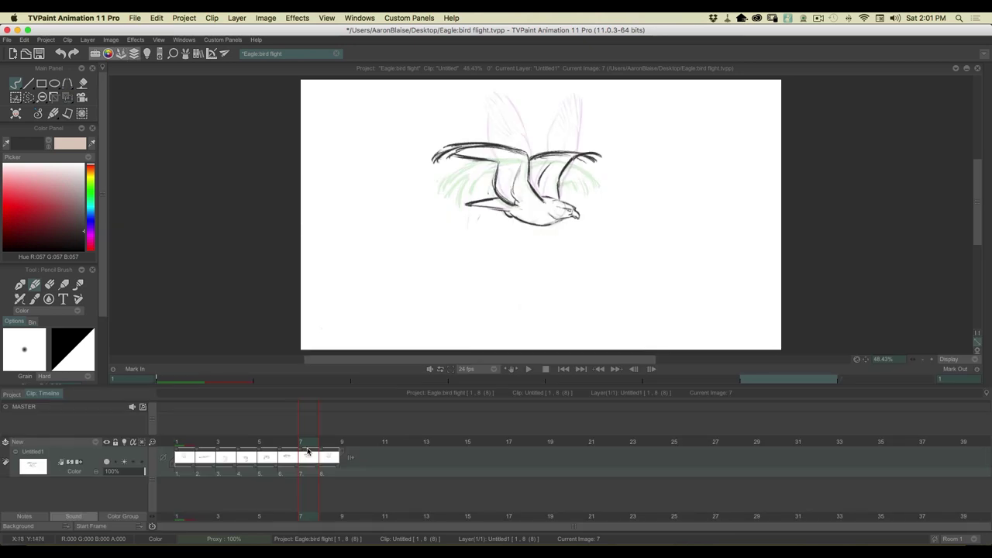
mouse_move(286, 442)
left_mouse_down()
mouse_move(190, 442)
mouse_move(335, 448)
mouse_move(183, 451)
mouse_move(349, 460)
mouse_move(316, 442)
mouse_move(331, 443)
left_mouse_up()
key("Tab")
Step: Draw the near wing's raised front edge and spread tip feathers on frame 8, between the two onion-skinned poses
mouse_move(526, 237)
left_mouse_down()
mouse_move(540, 259)
mouse_move(521, 193)
mouse_move(454, 126)
left_mouse_up()
key("Left")
key("Right")
mouse_move(495, 159)
left_mouse_down()
mouse_move(441, 127)
mouse_move(410, 132)
mouse_move(430, 138)
mouse_move(419, 149)
left_mouse_up()
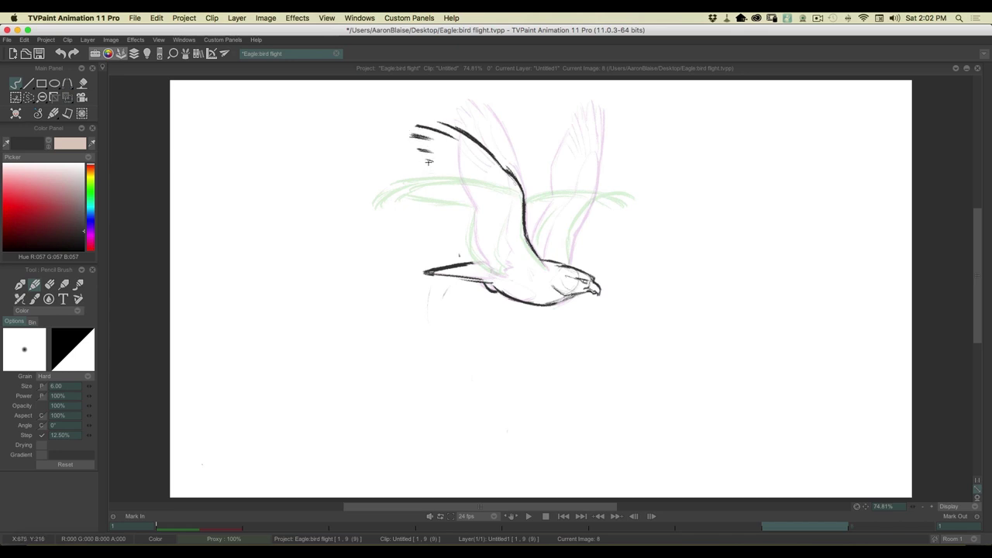
Step: Draw the near wing's rear edge down to the body and its inner feather lines on frame 8, comparing with frame 7
mouse_move(430, 165)
left_mouse_down()
mouse_move(477, 211)
mouse_move(467, 224)
mouse_move(470, 231)
mouse_move(475, 217)
mouse_move(478, 258)
left_mouse_up()
left_click_drag(474, 223, 496, 274)
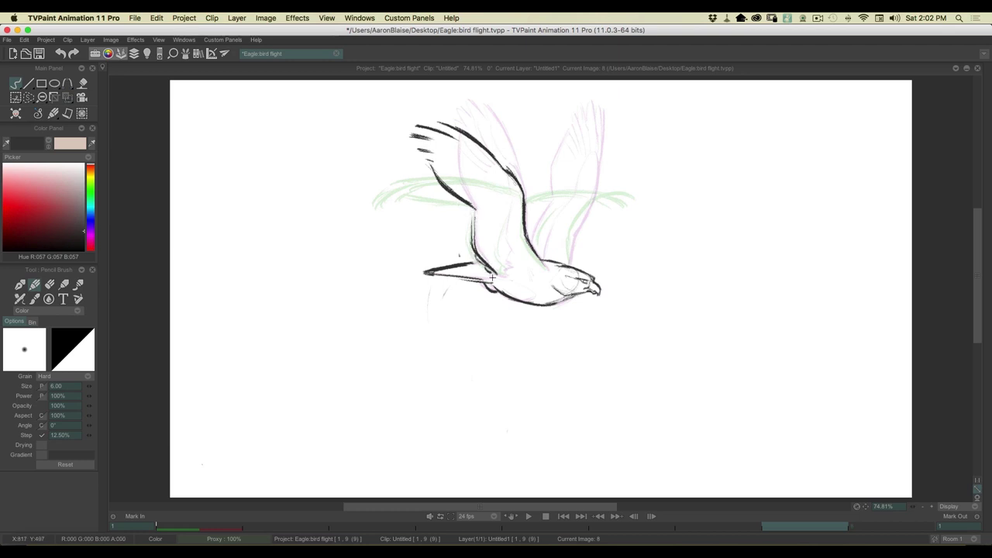
left_click_drag(516, 183, 489, 169)
left_click_drag(504, 226, 505, 265)
key("Left")
key("Right")
key("Left")
key("Right")
Step: Draw the far wing's front edge, tip feathers and curved upper rear edge on frame 8
left_click_drag(569, 264, 573, 235)
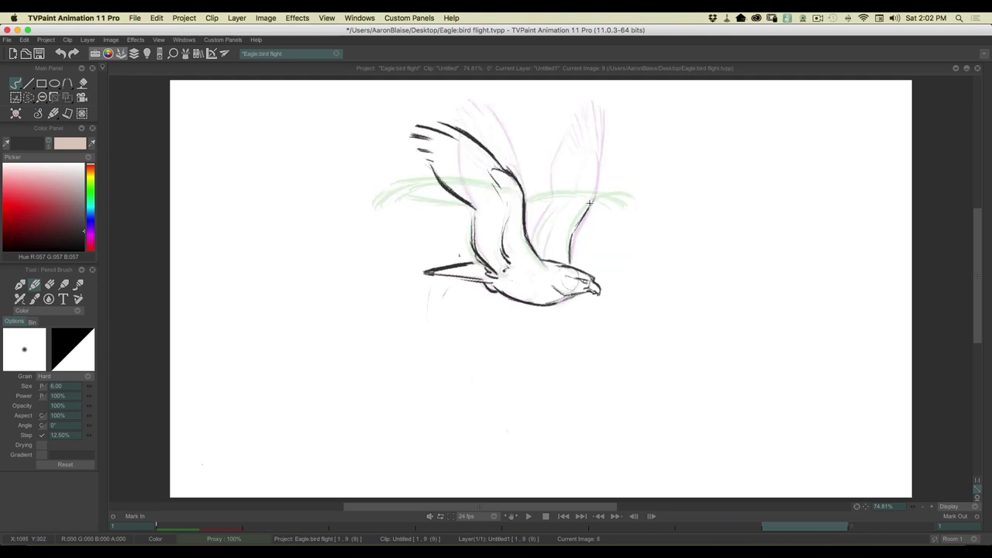
left_click_drag(592, 179, 596, 193)
mouse_move(613, 156)
left_mouse_down()
mouse_move(601, 179)
mouse_move(602, 150)
mouse_move(622, 150)
mouse_move(598, 167)
mouse_move(611, 147)
mouse_move(597, 163)
mouse_move(558, 158)
left_mouse_up()
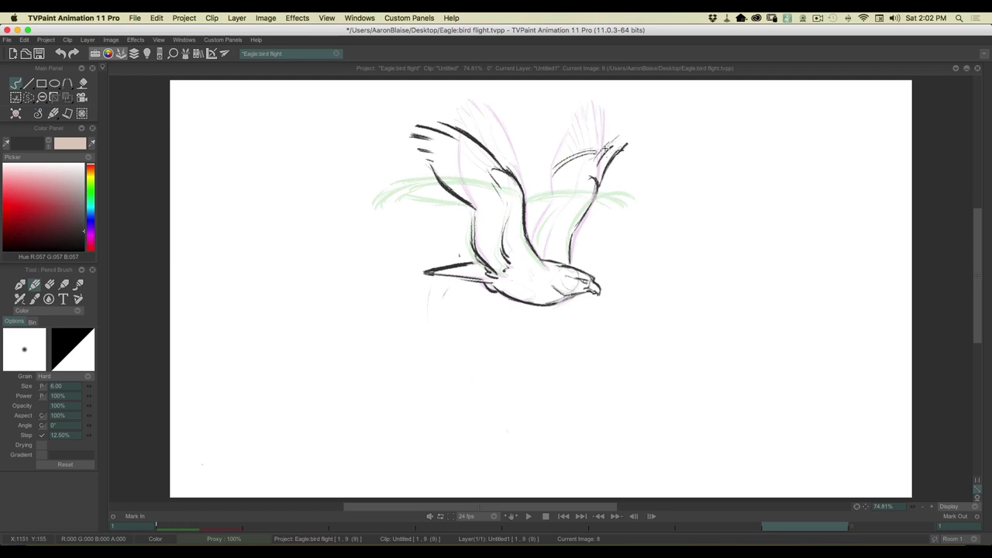
mouse_move(581, 143)
left_mouse_down()
mouse_move(557, 149)
mouse_move(550, 187)
left_mouse_up()
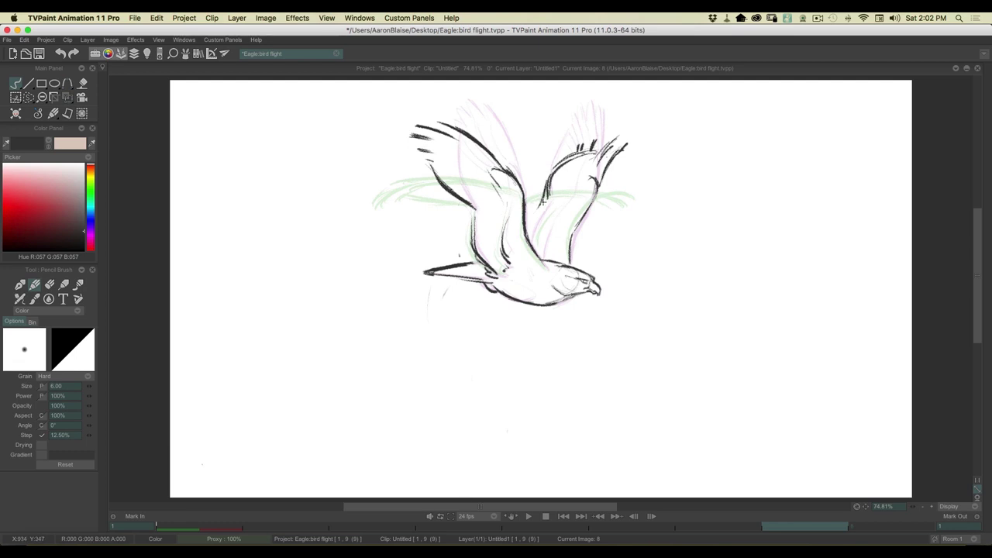
Step: Complete the far wing's lower rear edge and inner line on frame 8, flipping against frame 7
key("Left")
key("Right")
key("Left")
key("Right")
key("Left")
key("Right")
key("Left")
key("Right")
key("Left")
key("Right")
key("Left")
key("Right")
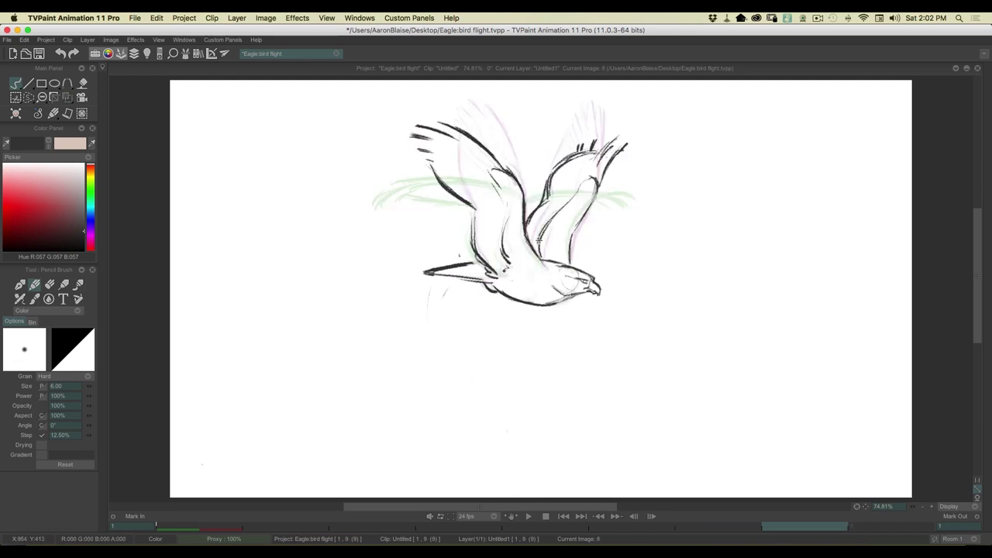
Step: Extend the frame 8 drawing into a new frame 9 and erase both wings from it
key("Tab")
left_click_drag(320, 444, 169, 446)
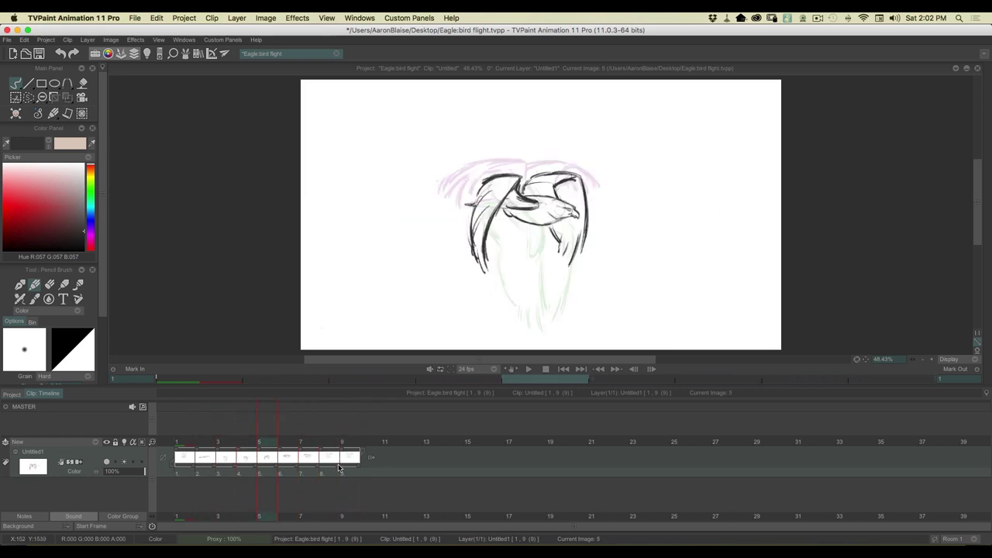
left_click_drag(332, 462, 351, 469)
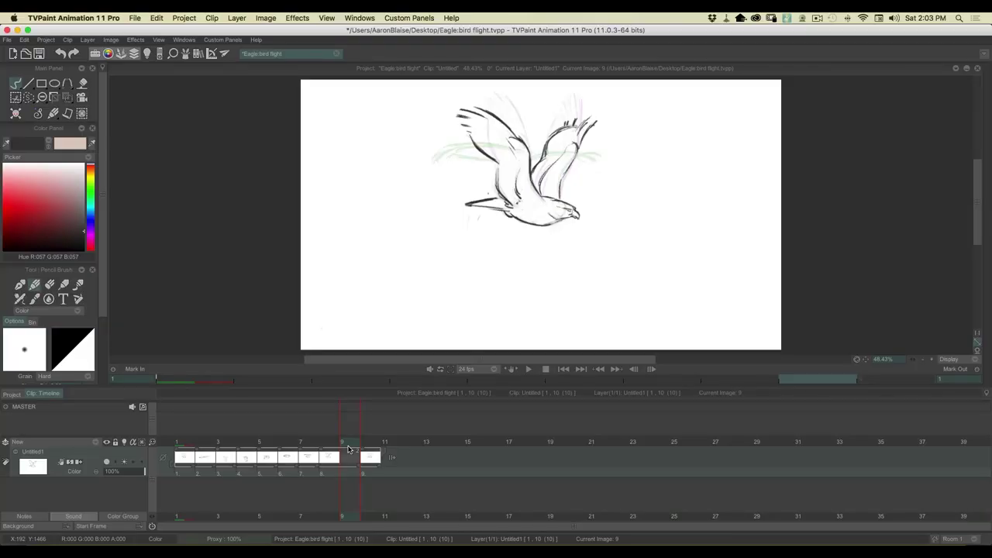
key("e")
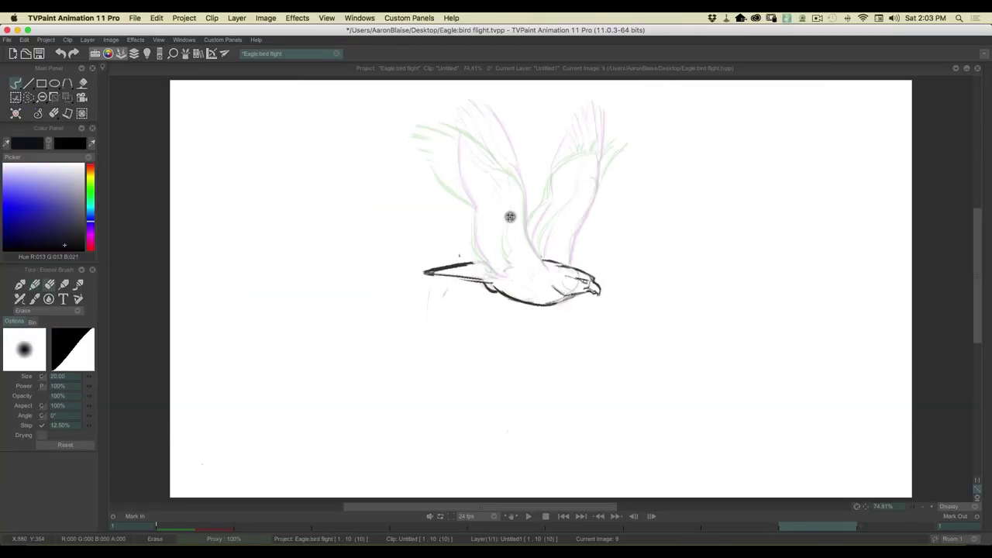
Step: Draw the near wing's front edge, tip feathers, rear edge and inner lines on frame 9
key("b")
mouse_move(540, 260)
left_mouse_down()
mouse_move(504, 161)
mouse_move(517, 178)
mouse_move(513, 161)
mouse_move(471, 111)
mouse_move(502, 144)
mouse_move(463, 107)
mouse_move(469, 121)
mouse_move(436, 113)
left_mouse_up()
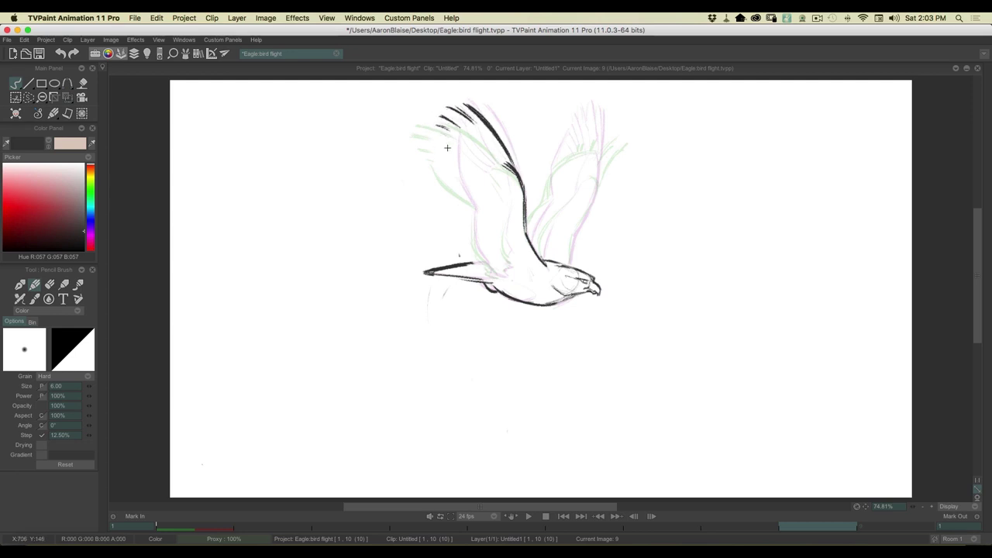
mouse_move(449, 144)
left_mouse_down()
mouse_move(478, 220)
mouse_move(473, 207)
mouse_move(492, 271)
mouse_move(474, 246)
mouse_move(495, 283)
left_mouse_up()
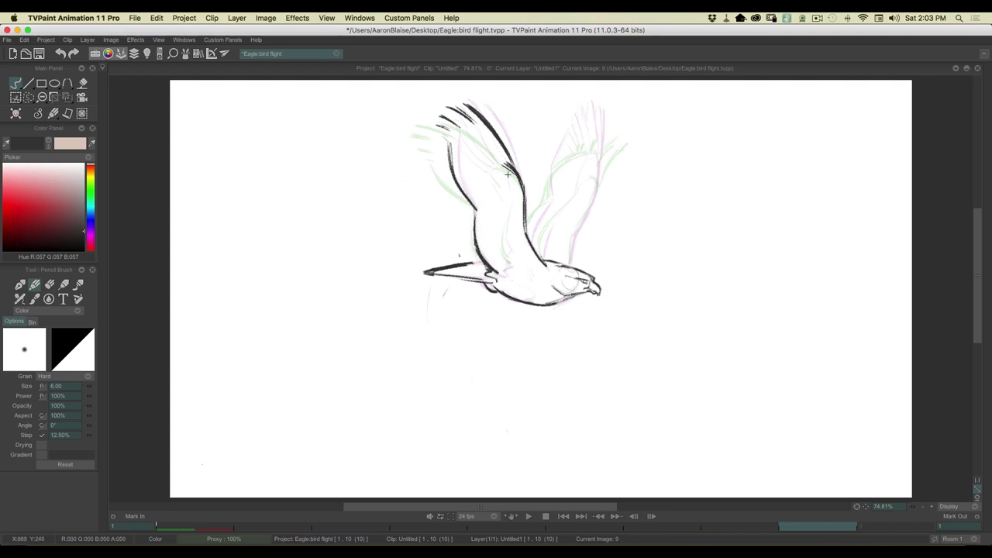
left_click_drag(499, 164, 504, 272)
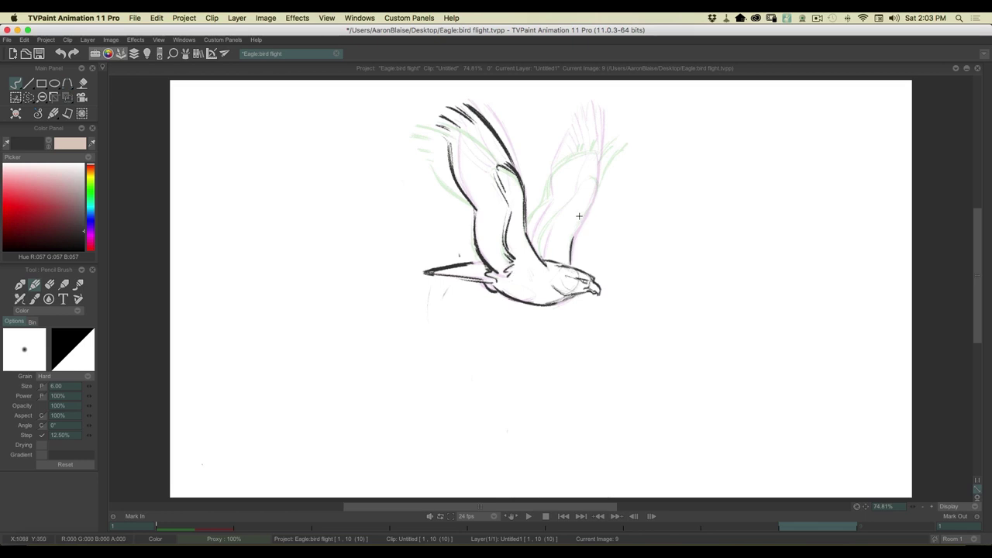
Step: Draw the far wing's front edge, tip feathers, rear edge and inner line on frame 9
left_click_drag(571, 238, 610, 141)
mouse_move(600, 177)
left_mouse_down()
mouse_move(613, 117)
mouse_move(604, 147)
mouse_move(595, 118)
mouse_move(591, 141)
left_mouse_up()
mouse_move(588, 107)
left_mouse_down()
mouse_move(592, 132)
mouse_move(573, 137)
mouse_move(530, 236)
left_mouse_up()
mouse_move(599, 186)
left_mouse_down()
mouse_move(581, 169)
mouse_move(570, 203)
left_mouse_up()
left_click_drag(578, 192, 546, 232)
left_click_drag(552, 226, 545, 251)
Step: Review the upstroke motion by flipping frame 9 against frame 8, scrubbing the timeline and playing the cycle
key("Left")
key("Right")
key("Left")
key("Right")
key("Left")
key("Right")
key("Left")
key("Right")
key("Tab")
left_click_drag(350, 442, 241, 447)
key("Return")
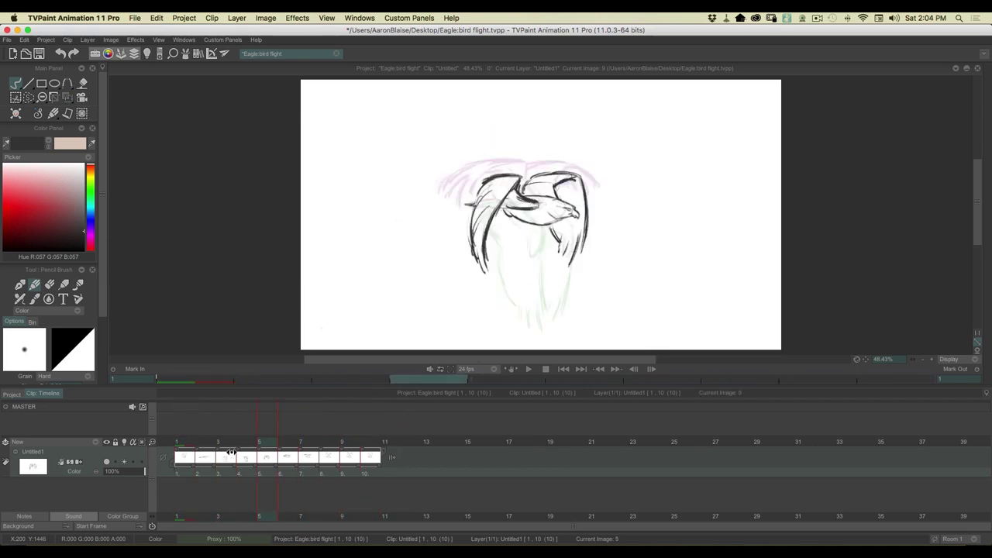
Step: Insert a new frame 2 between the raised-wing and level-wing drawings, keeping only the eagle's head and body
mouse_move(214, 453)
left_mouse_down()
mouse_move(344, 453)
mouse_move(176, 452)
mouse_move(359, 453)
mouse_move(179, 460)
mouse_move(295, 457)
mouse_move(186, 463)
mouse_move(214, 468)
mouse_move(220, 445)
mouse_move(189, 445)
mouse_move(208, 445)
left_mouse_up()
key("super+s")
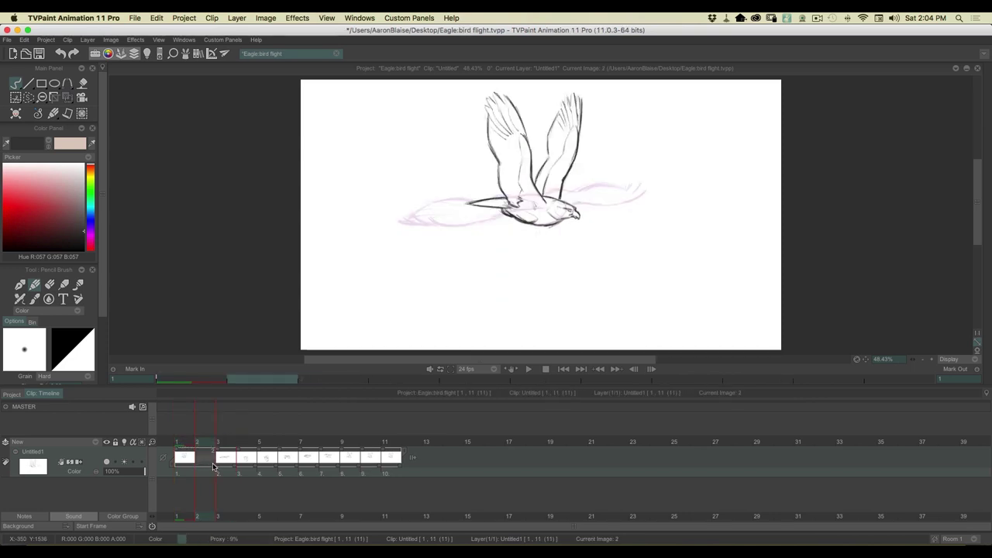
key("Tab")
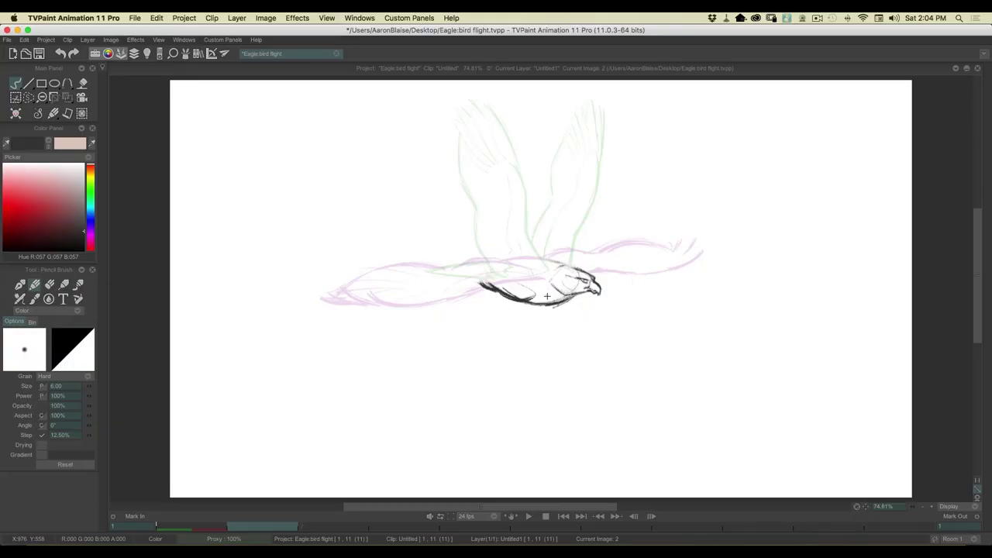
key("Left")
key("Right")
key("Left")
key("Right")
Step: Draw the near wing's front edge, upswept tip feathers and rear edge on frame 2, partway down from the raised pose
left_click_drag(545, 271, 493, 218)
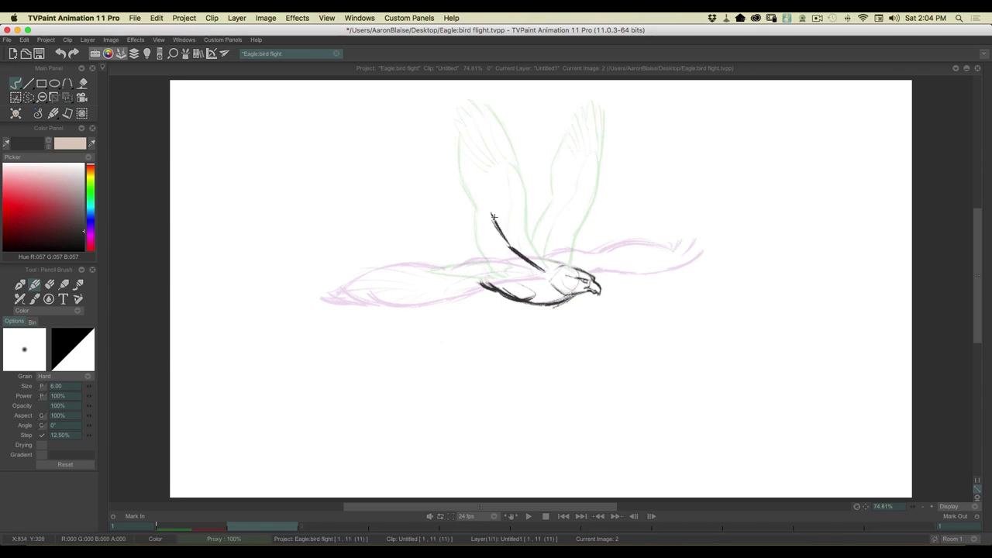
mouse_move(509, 244)
left_mouse_down()
mouse_move(458, 176)
mouse_move(436, 124)
left_mouse_up()
mouse_move(450, 161)
left_mouse_down()
mouse_move(426, 108)
mouse_move(412, 154)
mouse_move(409, 133)
mouse_move(414, 156)
left_mouse_up()
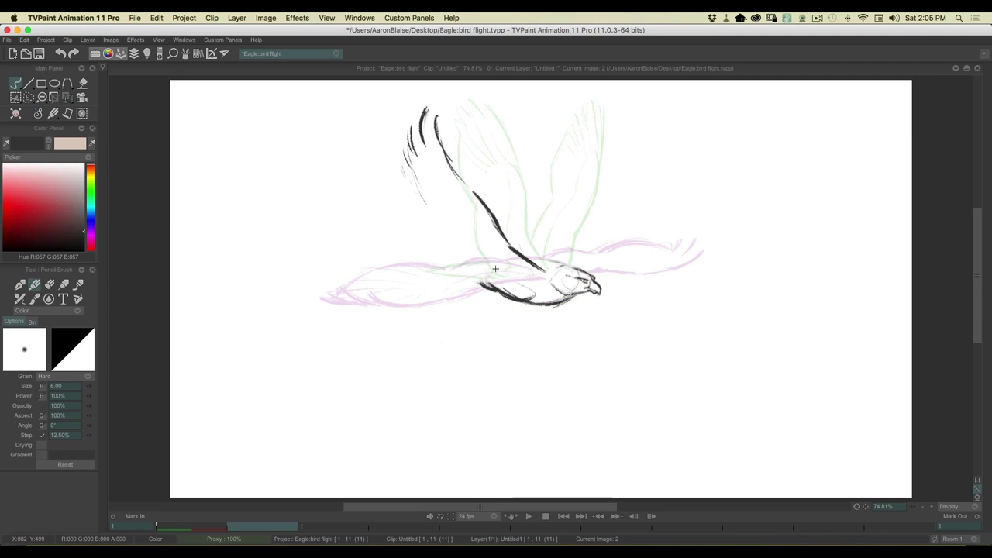
mouse_move(419, 187)
left_mouse_down()
mouse_move(459, 234)
mouse_move(437, 223)
mouse_move(454, 243)
mouse_move(503, 273)
left_mouse_up()
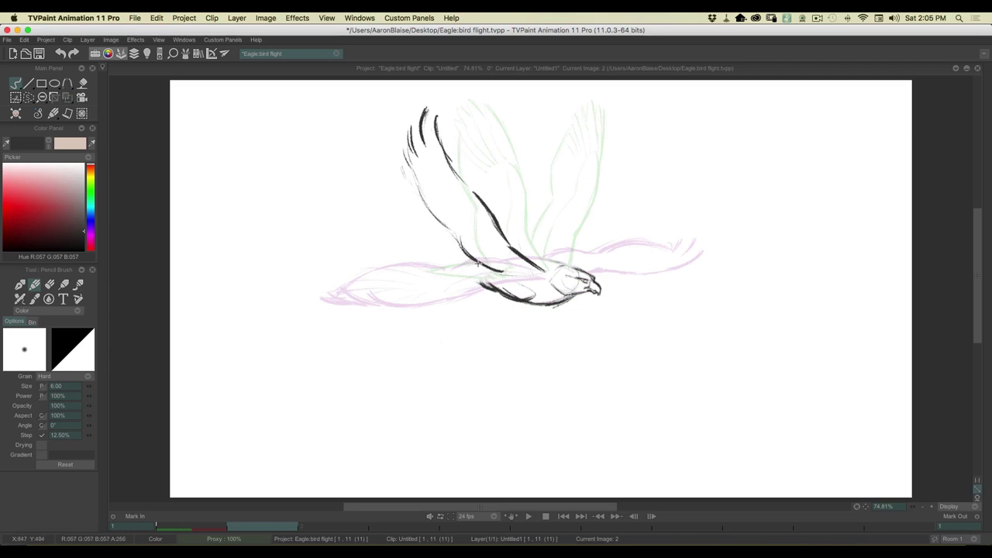
left_click_drag(424, 200, 448, 225)
left_click_drag(420, 171, 451, 229)
key("Left")
key("Right")
Step: Draw the tail and the near wing's rear joint at the body on frame 2, checking against frame 1
mouse_move(477, 264)
left_mouse_down()
mouse_move(425, 272)
mouse_move(495, 280)
left_mouse_up()
left_click_drag(434, 273, 492, 277)
key("Left")
key("Right")
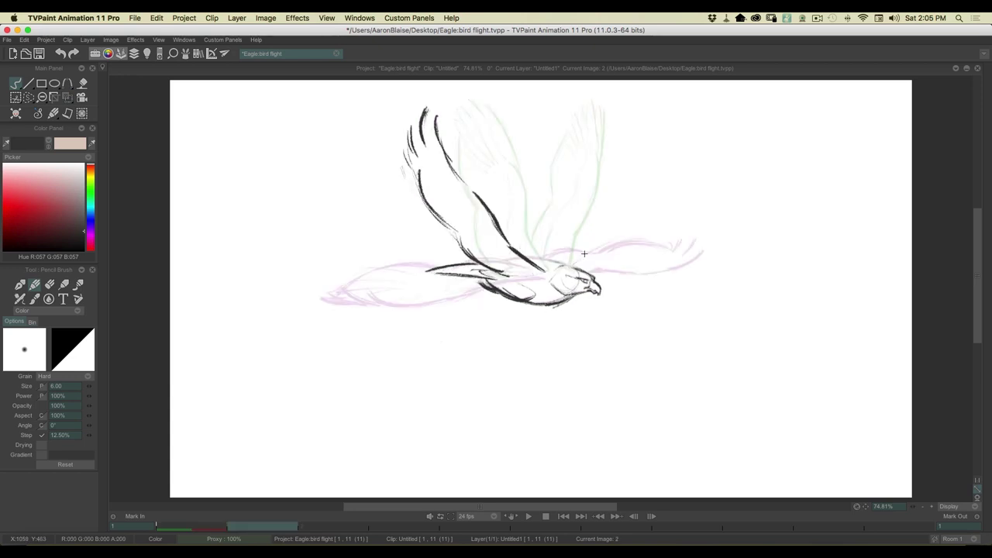
Step: Draw the far wing's front edge, tip feathers and rear edge on frame 2, flipping against frame 1
mouse_move(591, 252)
left_mouse_down()
mouse_move(575, 261)
mouse_move(640, 215)
mouse_move(619, 231)
left_mouse_up()
mouse_move(642, 212)
left_mouse_down()
mouse_move(649, 200)
mouse_move(626, 225)
mouse_move(679, 159)
left_mouse_up()
mouse_move(676, 158)
left_mouse_down()
mouse_move(653, 196)
mouse_move(666, 184)
mouse_move(670, 133)
mouse_move(660, 164)
mouse_move(658, 137)
left_mouse_up()
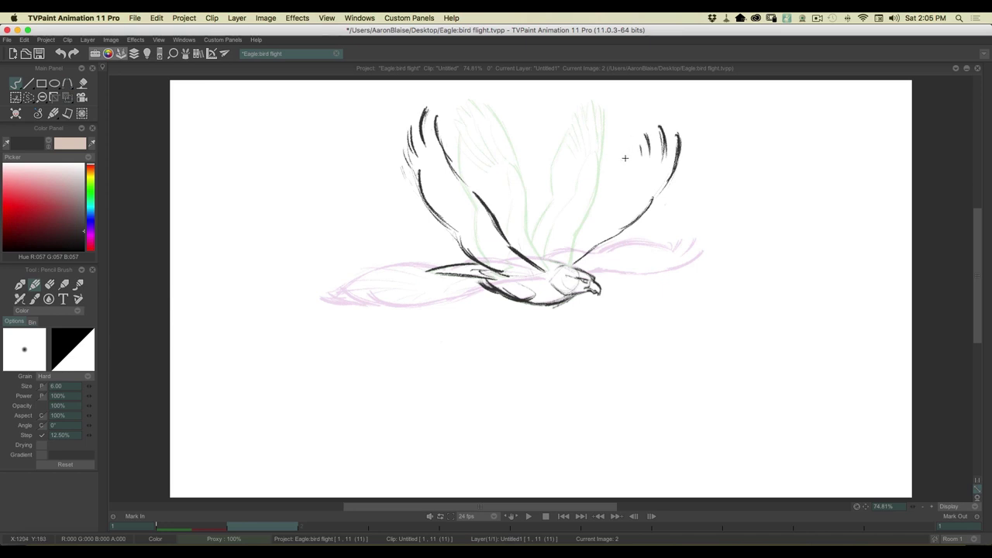
left_click_drag(633, 157, 536, 242)
mouse_move(580, 216)
left_mouse_down()
mouse_move(527, 256)
mouse_move(562, 263)
left_mouse_up()
key("Left")
key("Right")
key("Left")
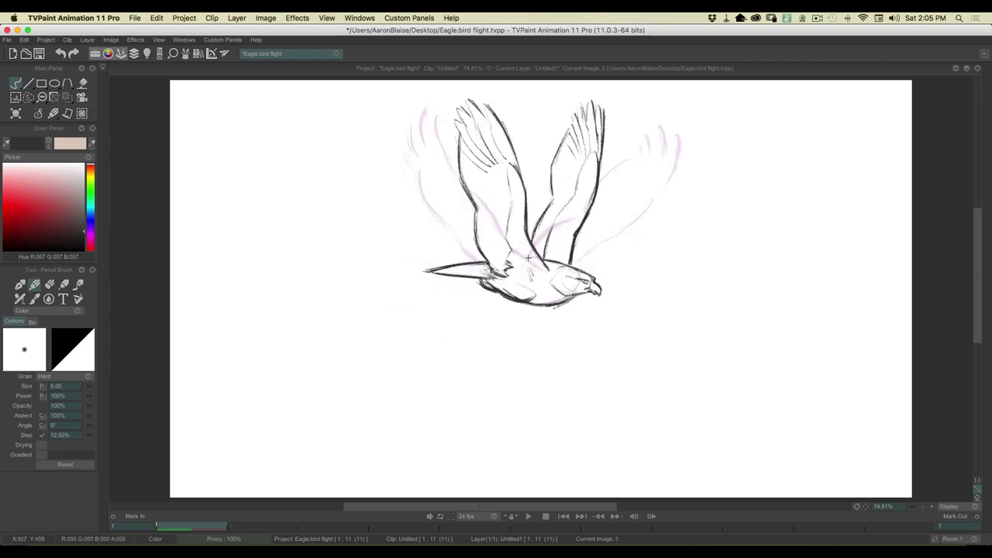
key("Right")
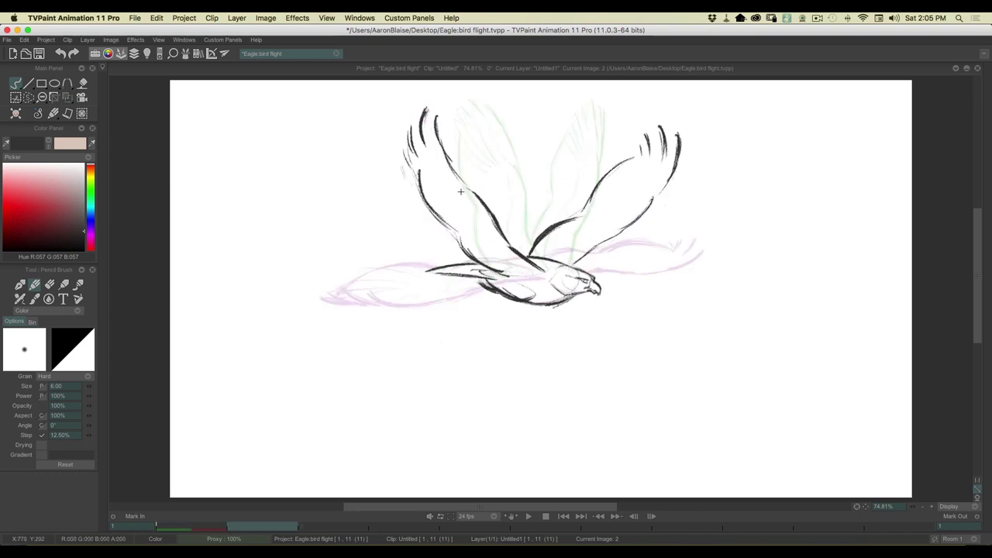
Step: Add the inner arm and feather lines to both wings on frame 2
left_click_drag(472, 232, 516, 279)
left_click_drag(650, 199, 556, 256)
key("Left")
key("Right")
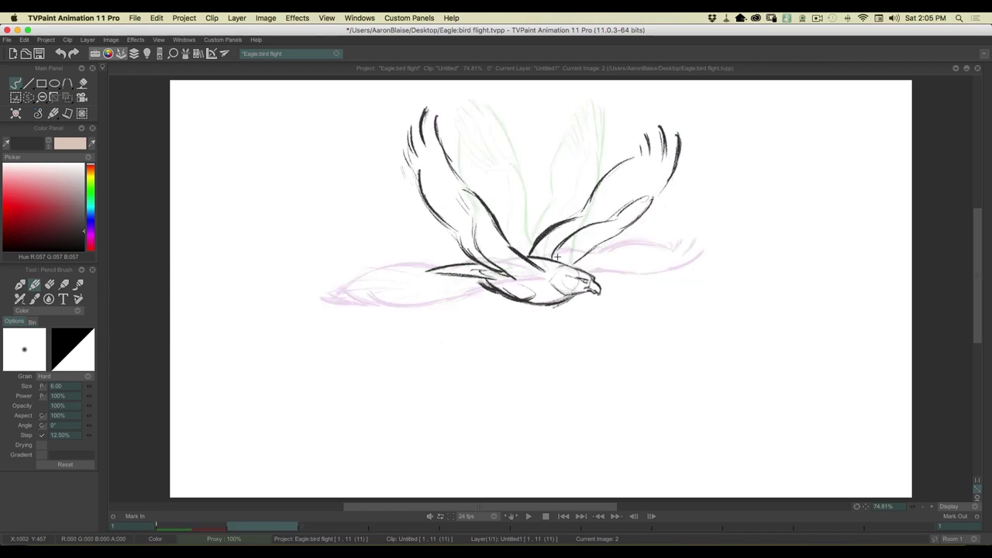
Step: Scrub the downstroke, then insert another new frame 2 right after the raised-wing drawing, with both wings erased
key("Tab")
left_click(204, 446)
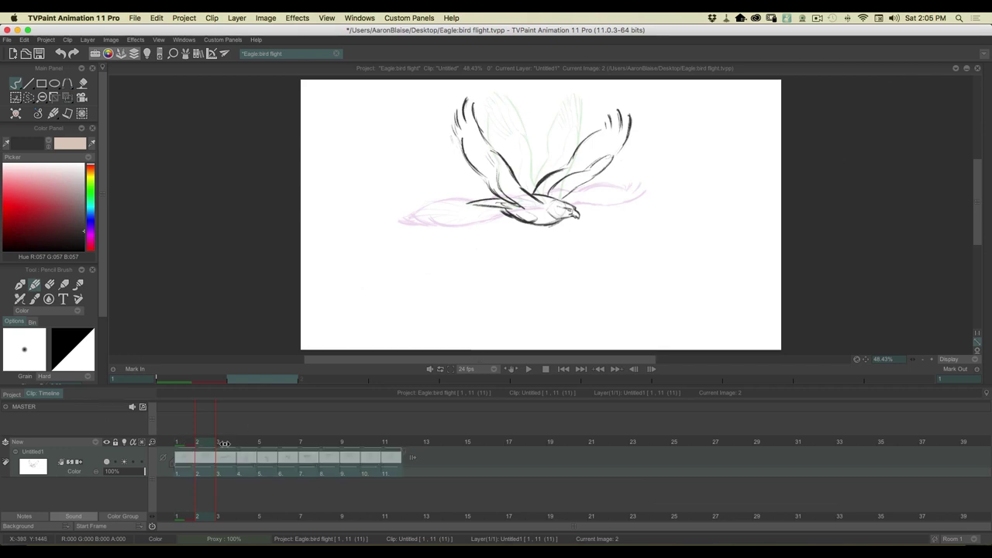
left_click_drag(204, 441, 261, 452)
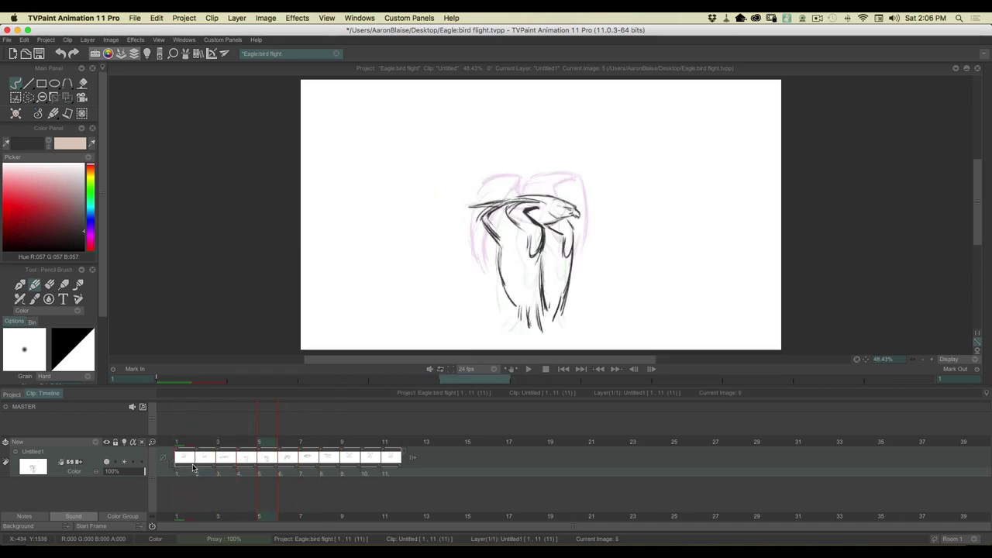
left_click_drag(195, 469, 213, 471)
left_click_drag(271, 443, 209, 446)
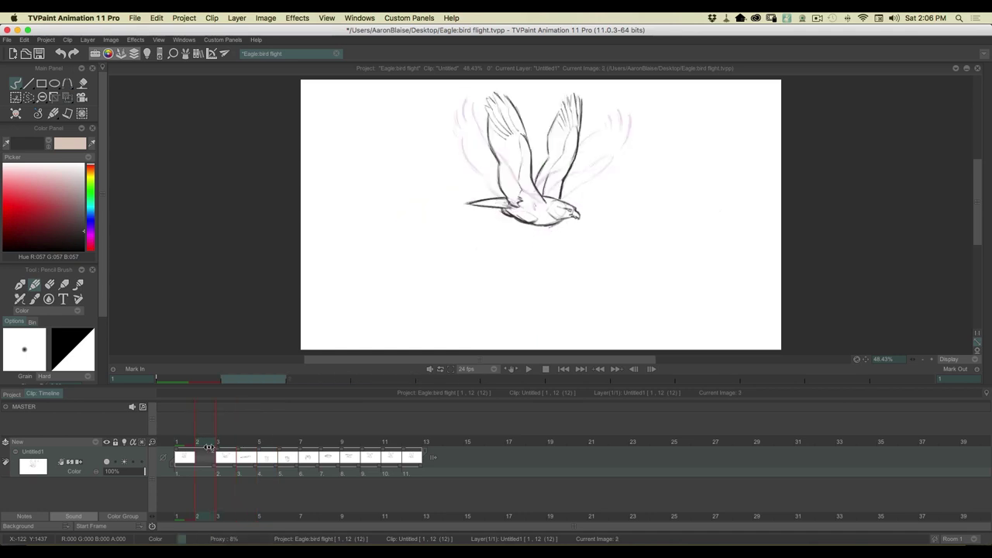
key("Tab")
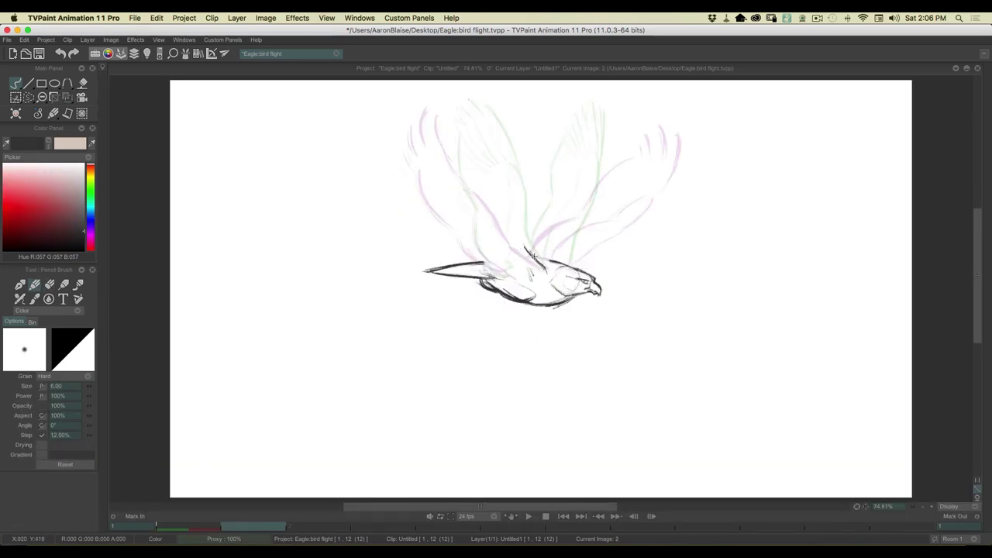
Step: Draw the near wing's front edge, tip feathers, rear edge and upper inner line on the new frame 2
left_click_drag(540, 264, 494, 170)
mouse_move(480, 134)
left_mouse_down()
mouse_move(489, 167)
mouse_move(479, 139)
left_mouse_up()
left_click_drag(473, 104, 492, 169)
mouse_move(460, 96)
left_mouse_down()
mouse_move(462, 136)
mouse_move(450, 136)
mouse_move(439, 192)
left_mouse_up()
mouse_move(440, 154)
left_mouse_down()
mouse_move(468, 240)
mouse_move(510, 276)
left_mouse_up()
left_click_drag(511, 202, 480, 173)
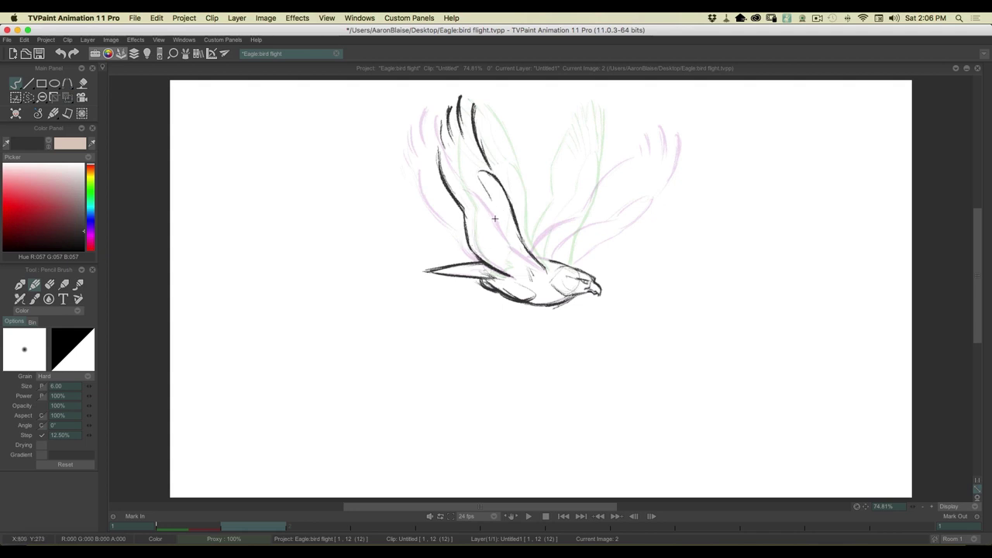
Step: Complete the near wing's inner feather lines near the body on frame 2, flipping repeatedly against frame 1
key("Left")
key("Right")
key("Left")
key("Right")
key("Left")
key("Right")
key("Left")
key("Right")
key("Left")
key("Right")
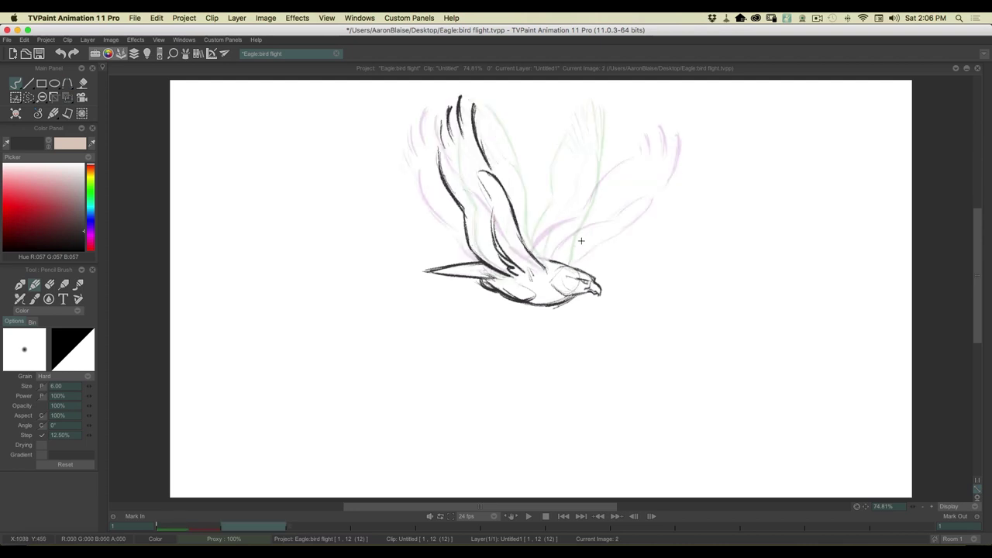
Step: Draw the far wing's front edge, tip feathers, rear edge and inner line on the new frame 2
left_click_drag(577, 251, 598, 222)
left_click_drag(623, 183, 589, 237)
left_click_drag(571, 265, 592, 234)
mouse_move(623, 180)
left_mouse_down()
mouse_move(629, 128)
mouse_move(629, 162)
left_mouse_up()
mouse_move(614, 112)
left_mouse_down()
mouse_move(617, 142)
mouse_move(599, 110)
mouse_move(600, 135)
mouse_move(584, 122)
mouse_move(571, 177)
left_mouse_up()
left_click_drag(586, 141, 567, 198)
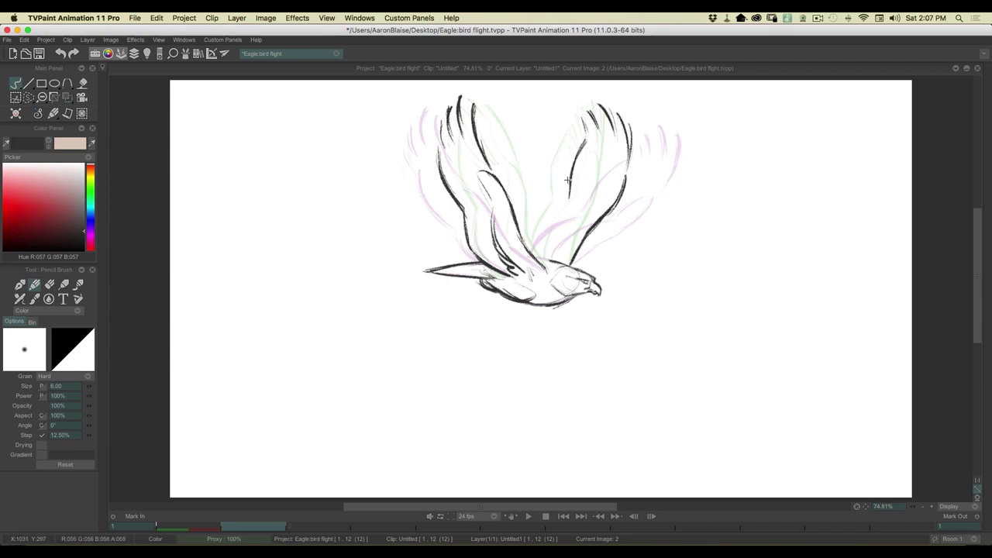
left_click_drag(534, 242, 566, 203)
left_click_drag(621, 172, 611, 197)
mouse_move(616, 172)
left_mouse_down()
mouse_move(566, 224)
mouse_move(570, 210)
mouse_move(558, 218)
mouse_move(575, 213)
mouse_move(550, 250)
left_mouse_up()
Step: Review the new frame 2 by flipping it against frame 1 and scrubbing through the whole flight cycle
key("Left")
key("Right")
key("Left")
key("Right")
key("Left")
key("Right")
key("Tab")
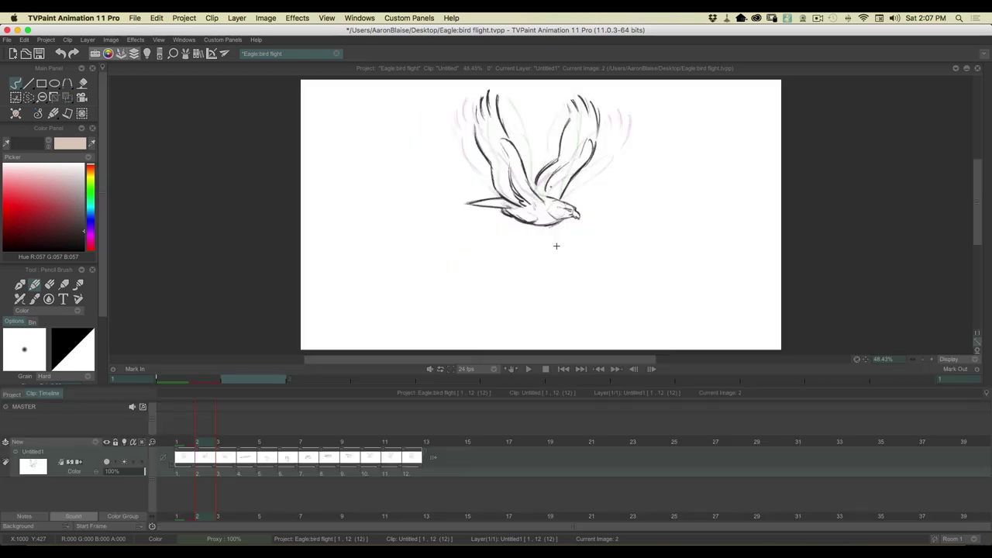
left_click_drag(207, 442, 229, 461)
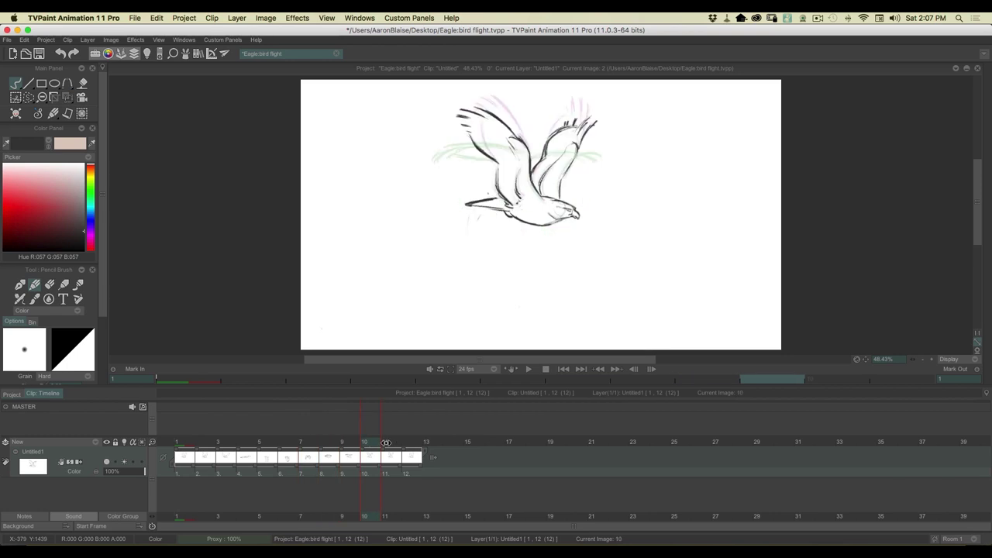
Step: Start a new in-between at frame 4 and draw the near wing's shoulder, first long edge and tip feathers
left_click(240, 464)
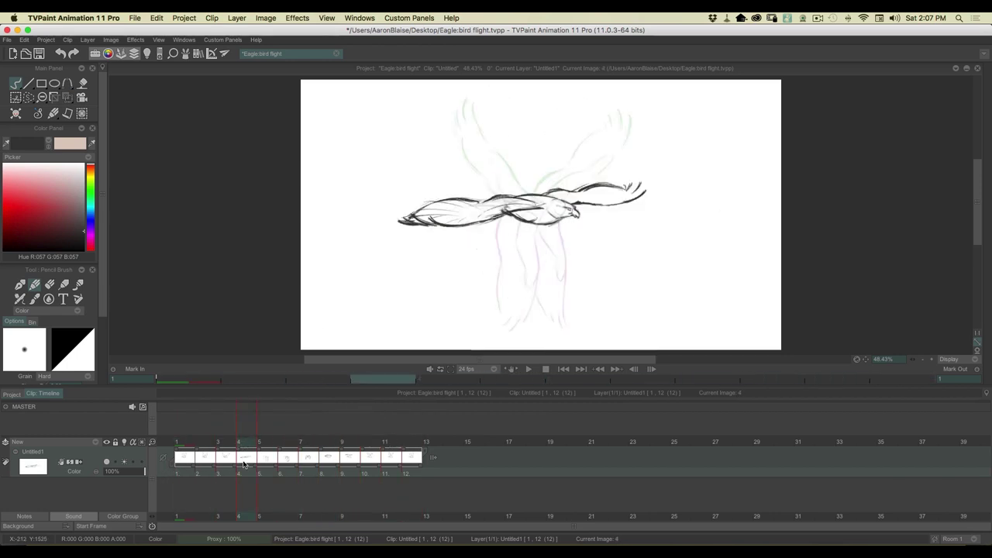
left_click_drag(239, 466, 253, 463)
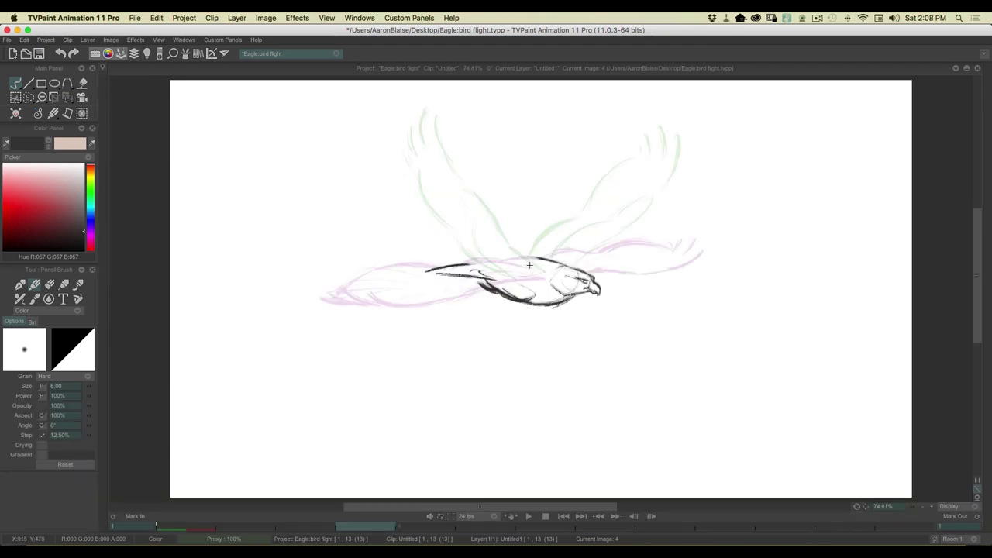
left_click_drag(541, 276, 489, 266)
mouse_move(499, 262)
left_mouse_down()
mouse_move(447, 258)
mouse_move(502, 271)
mouse_move(506, 263)
mouse_move(533, 279)
mouse_move(503, 281)
left_mouse_up()
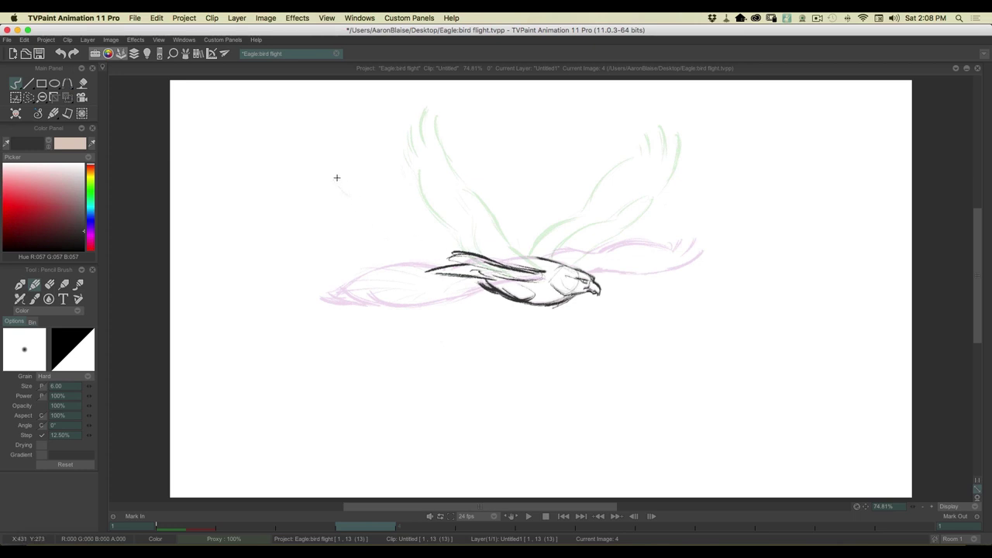
left_click_drag(337, 174, 354, 205)
mouse_move(452, 251)
left_mouse_down()
mouse_move(352, 202)
mouse_move(373, 217)
left_mouse_up()
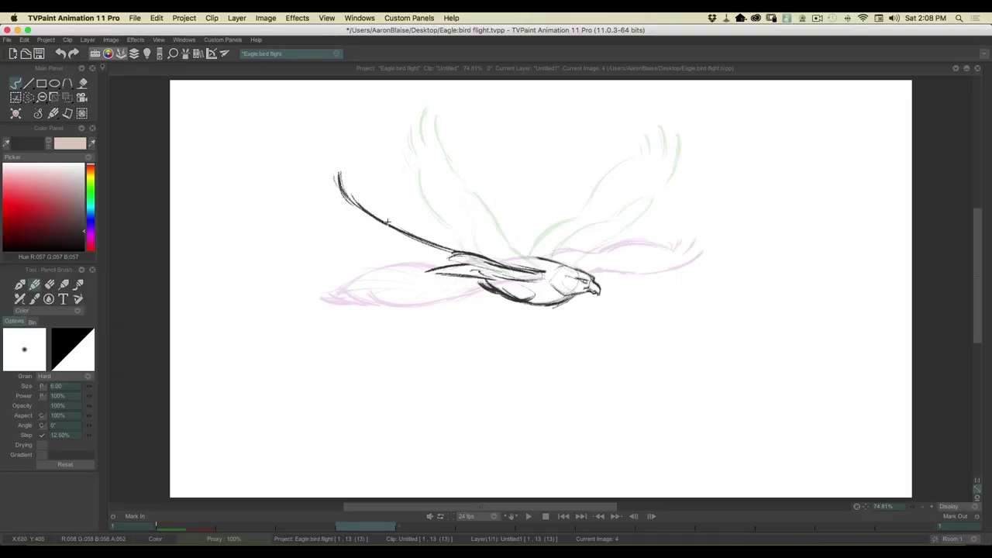
mouse_move(404, 234)
left_mouse_down()
mouse_move(330, 192)
mouse_move(341, 203)
mouse_move(313, 200)
left_mouse_up()
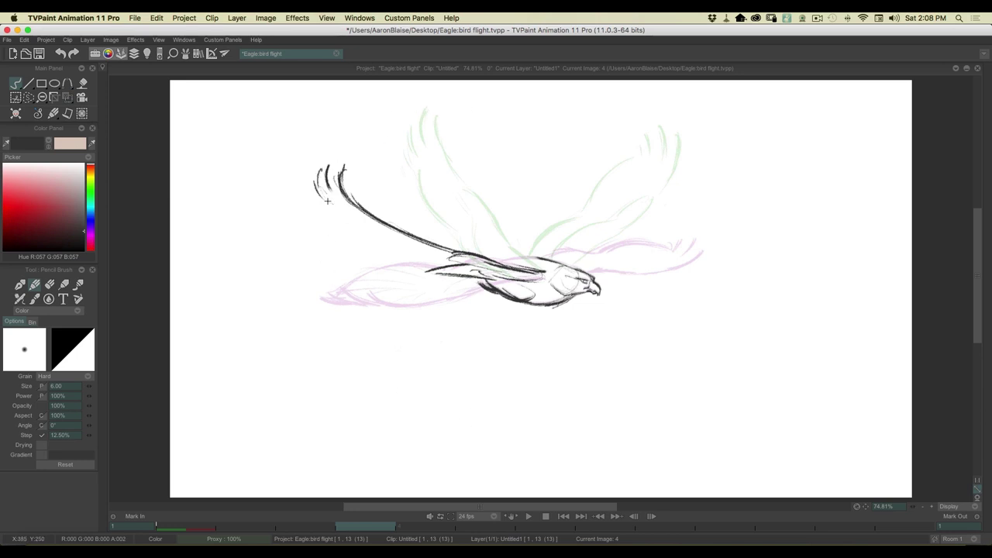
Step: Draw the near wing's second edge from body to tip on frame 4, flipping repeatedly against frame 3
mouse_move(355, 212)
left_mouse_down()
mouse_move(320, 197)
mouse_move(458, 251)
left_mouse_up()
left_click_drag(411, 231, 525, 277)
left_click_drag(480, 249, 424, 238)
left_click_drag(364, 216, 303, 192)
key("Left")
key("Right")
key("Left")
key("Right")
key("Left")
key("Right")
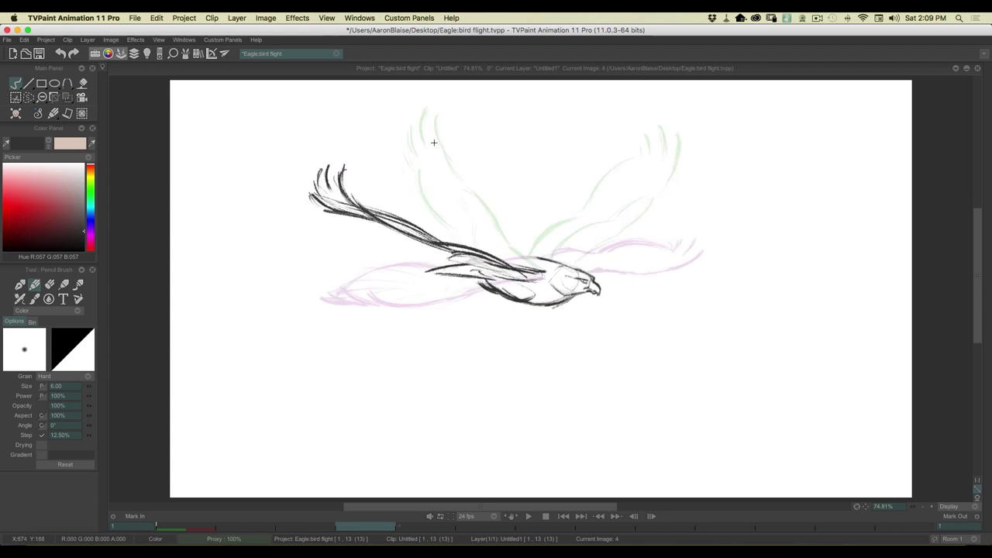
Step: Save the project and reinforce the near wing's outer line on frame 4, comparing it with the neighbouring frames
key("super+s")
key("Right")
key("Left")
key("Left")
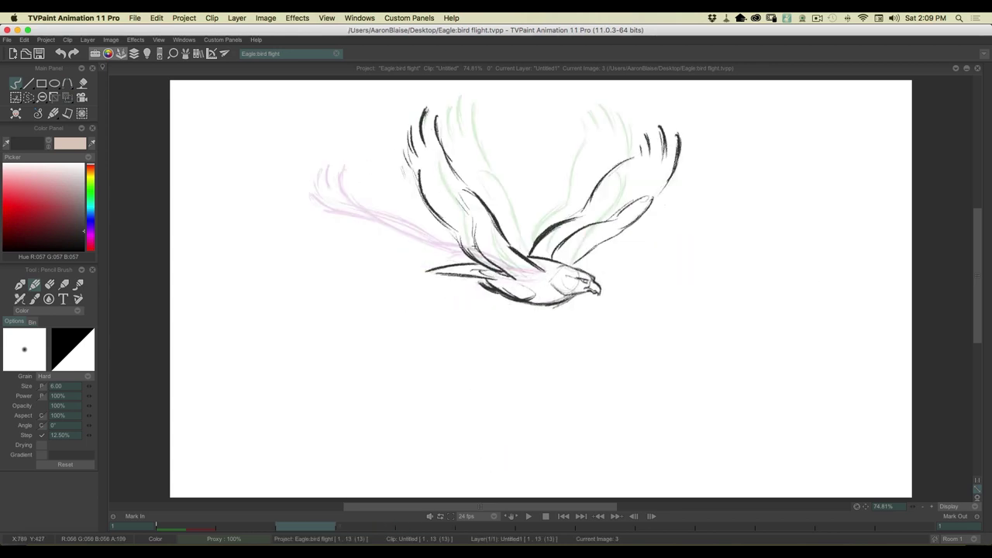
key("Right")
key("Right")
key("Left")
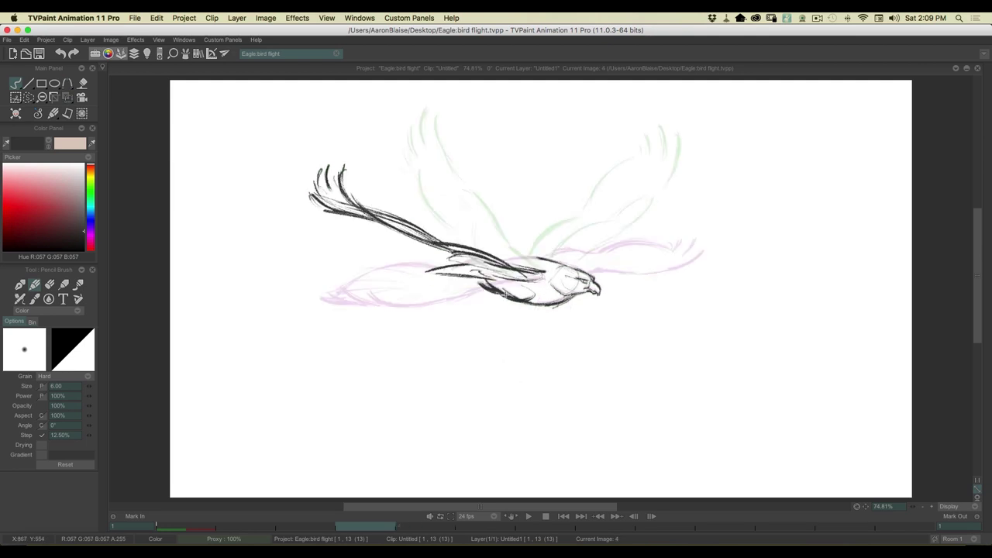
left_click_drag(420, 230, 336, 202)
key("Left")
key("Right")
key("Left")
key("Right")
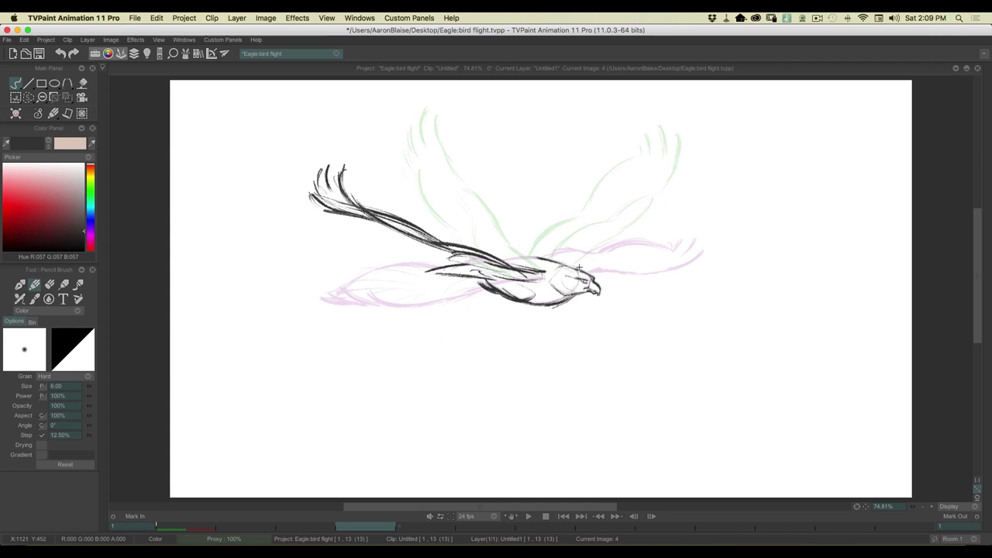
Step: Draw the far wing's edges and tip feathers on frame 4 and reinforce the tail
left_click_drag(578, 269, 596, 261)
mouse_move(681, 225)
left_mouse_down()
mouse_move(710, 184)
mouse_move(675, 227)
left_mouse_up()
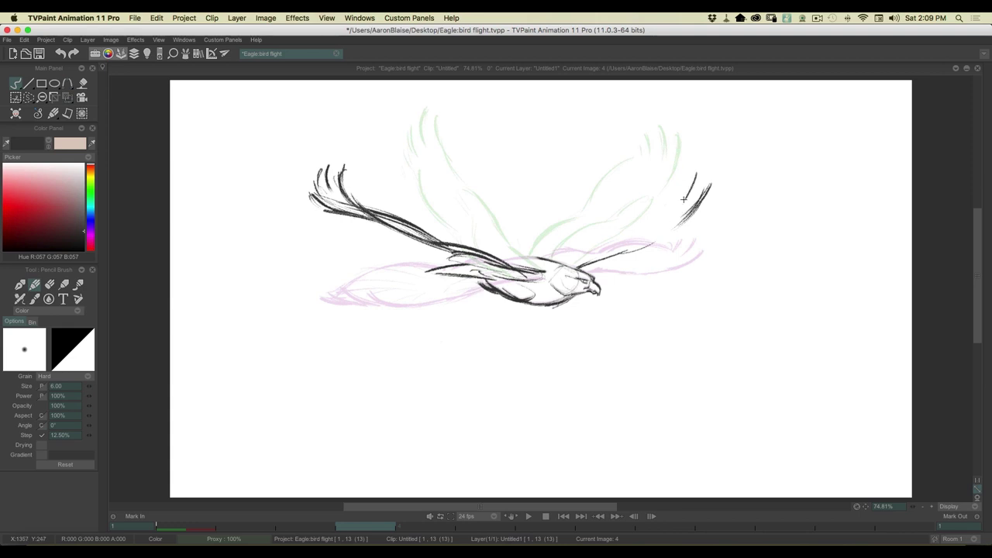
mouse_move(612, 210)
left_mouse_down()
mouse_move(660, 183)
mouse_move(591, 234)
mouse_move(551, 241)
mouse_move(538, 257)
mouse_move(560, 234)
mouse_move(534, 259)
mouse_move(497, 263)
left_mouse_up()
key("Left")
key("Right")
mouse_move(431, 269)
left_mouse_down()
mouse_move(492, 279)
mouse_move(431, 269)
left_mouse_up()
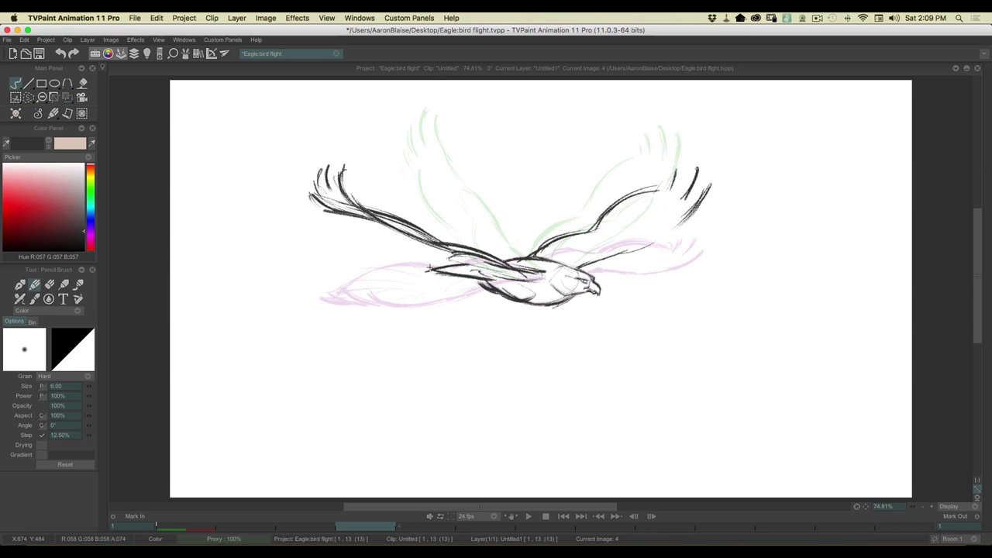
Step: Delete the last drawing at frame 13 and scrub through the flight cycle
key("Tab")
mouse_move(244, 443)
left_mouse_down()
mouse_move(183, 443)
mouse_move(396, 447)
mouse_move(186, 460)
mouse_move(434, 457)
mouse_move(199, 463)
mouse_move(180, 458)
mouse_move(401, 453)
mouse_move(178, 453)
mouse_move(406, 453)
mouse_move(221, 453)
mouse_move(297, 441)
mouse_move(405, 450)
mouse_move(188, 457)
mouse_move(338, 443)
mouse_move(446, 449)
mouse_move(180, 449)
mouse_move(431, 453)
left_mouse_up()
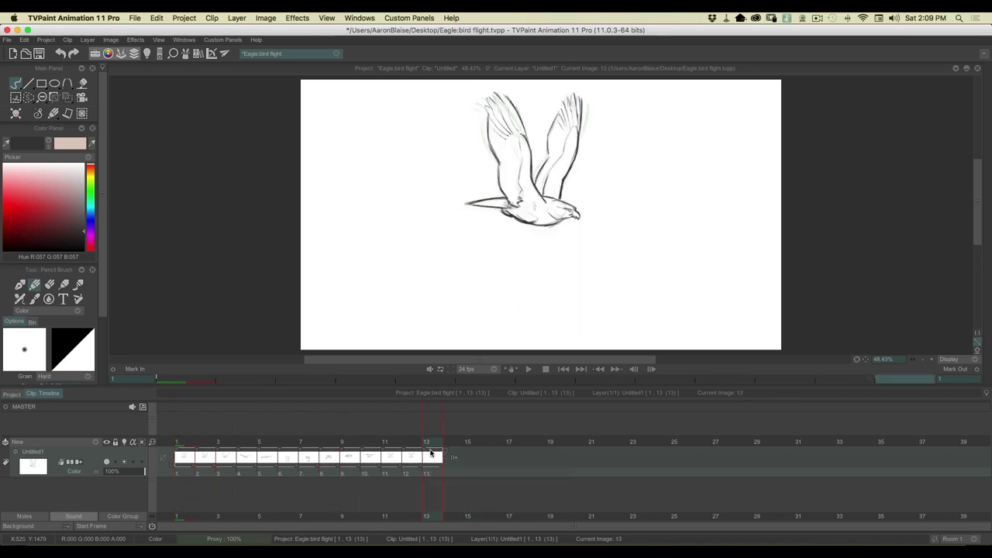
key("Delete")
left_click_drag(412, 444, 231, 447)
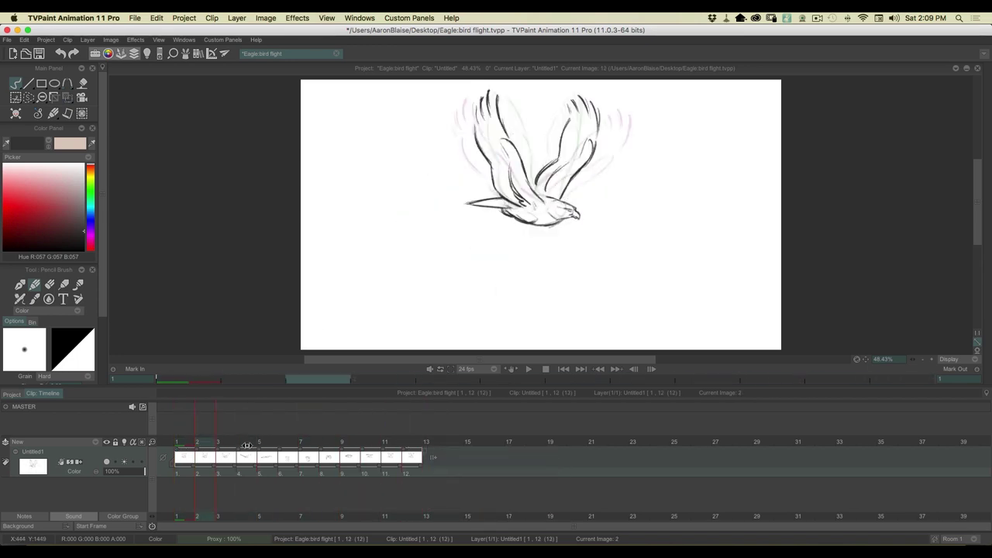
left_click_drag(370, 440, 423, 452)
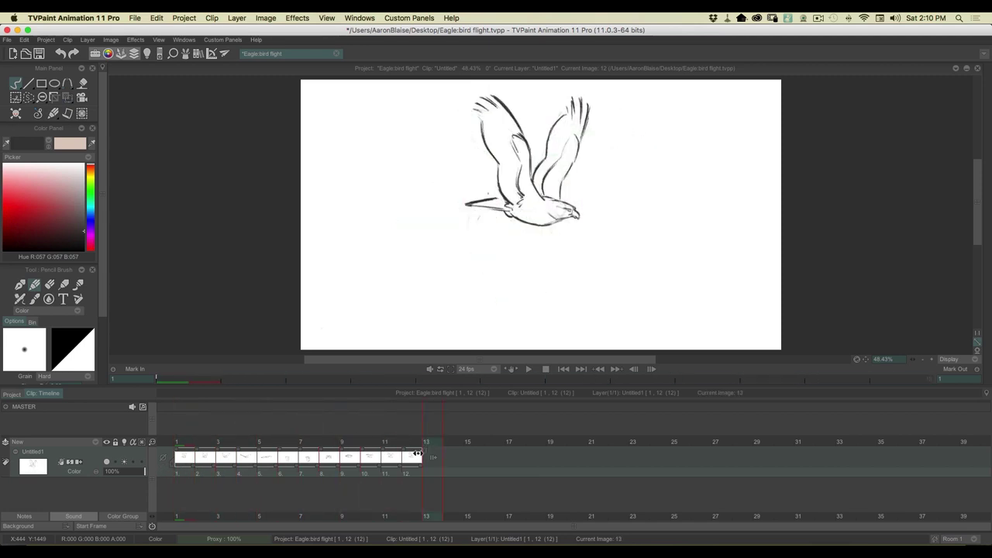
Step: Start a new in-between at frame 6, keeping only the body, and draw the near wing's front edge and tip feathers
mouse_move(244, 463)
left_mouse_down()
mouse_move(297, 462)
mouse_move(267, 463)
mouse_move(288, 461)
left_mouse_up()
key("Tab")
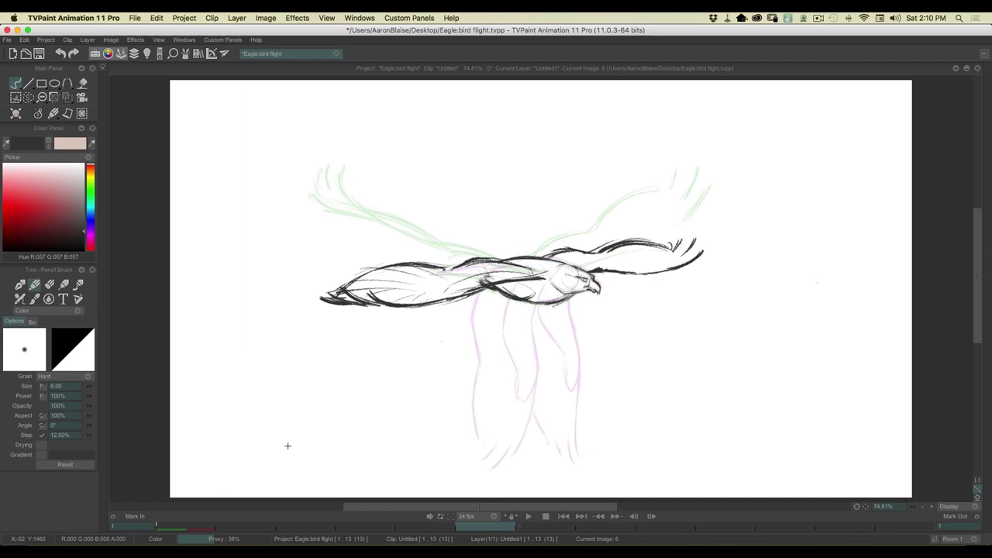
key("Left")
key("Right")
key("Left")
key("Right")
key("Left")
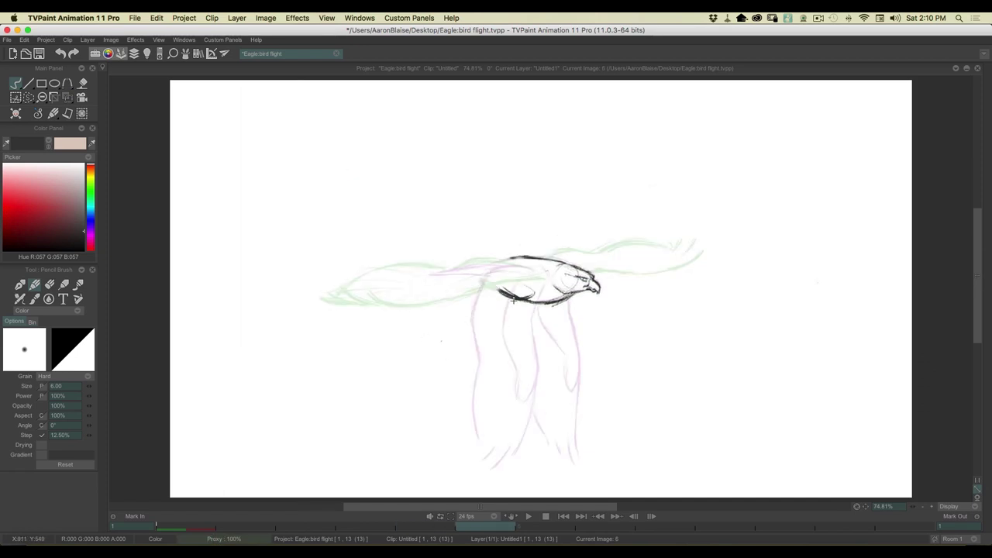
mouse_move(508, 314)
left_mouse_down()
mouse_move(489, 354)
mouse_move(438, 390)
mouse_move(394, 372)
left_mouse_up()
mouse_move(447, 390)
left_mouse_down()
mouse_move(407, 389)
mouse_move(373, 370)
mouse_move(394, 391)
left_mouse_up()
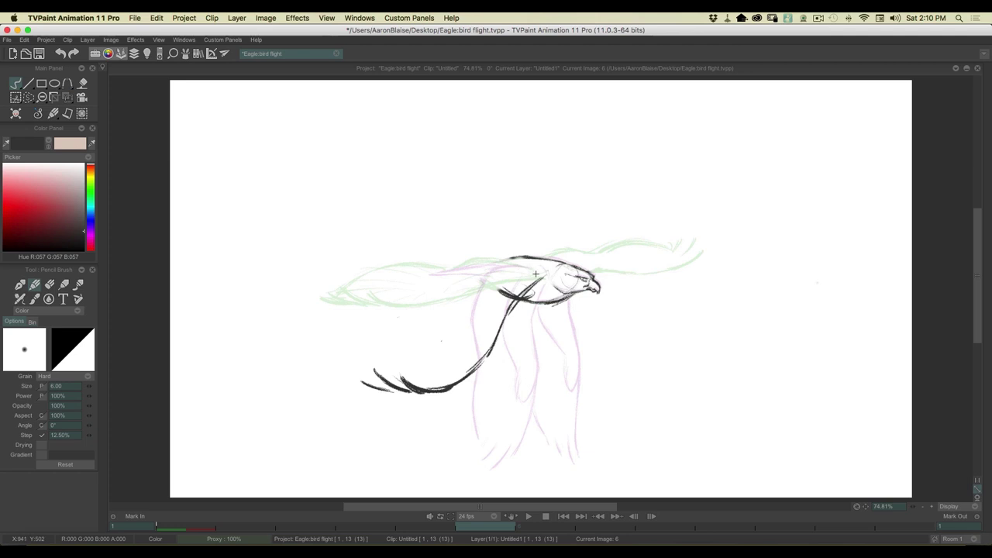
Step: Draw the near wing's shoulder line and rear edge down to the tip on frame 6, flipping against frame 5
mouse_move(540, 274)
left_mouse_down()
mouse_move(474, 271)
mouse_move(442, 312)
left_mouse_up()
mouse_move(474, 271)
left_mouse_down()
mouse_move(440, 310)
mouse_move(448, 311)
mouse_move(391, 358)
left_mouse_up()
left_click_drag(433, 318, 386, 376)
left_click_drag(399, 341, 373, 371)
key("Left")
key("Right")
key("Left")
key("Right")
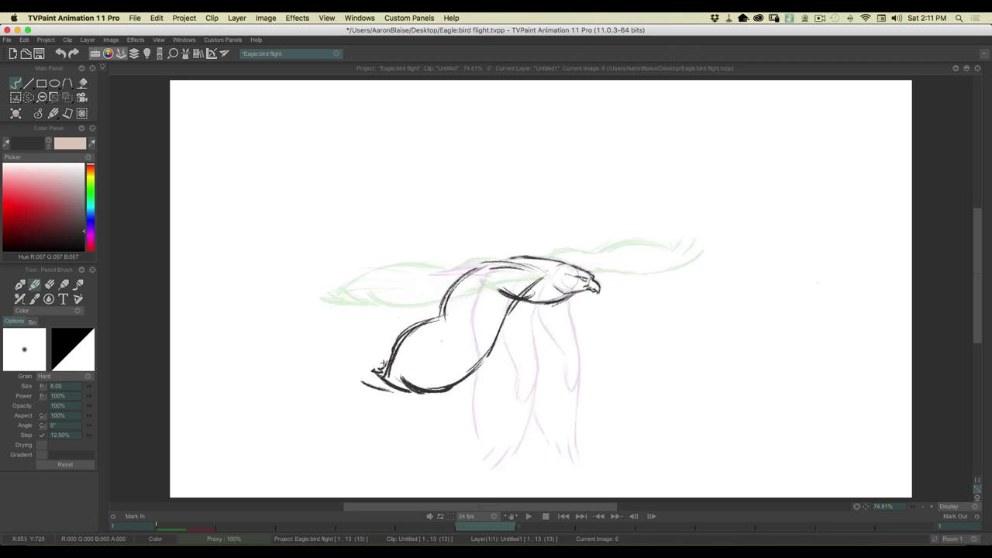
Step: Add the near wing's inner feather lines and strengthen its tip feathers on frame 6
left_click_drag(535, 281, 482, 358)
mouse_move(505, 321)
left_mouse_down()
mouse_move(486, 355)
mouse_move(476, 355)
mouse_move(483, 332)
left_mouse_up()
mouse_move(500, 270)
left_mouse_down()
mouse_move(475, 307)
mouse_move(469, 353)
left_mouse_up()
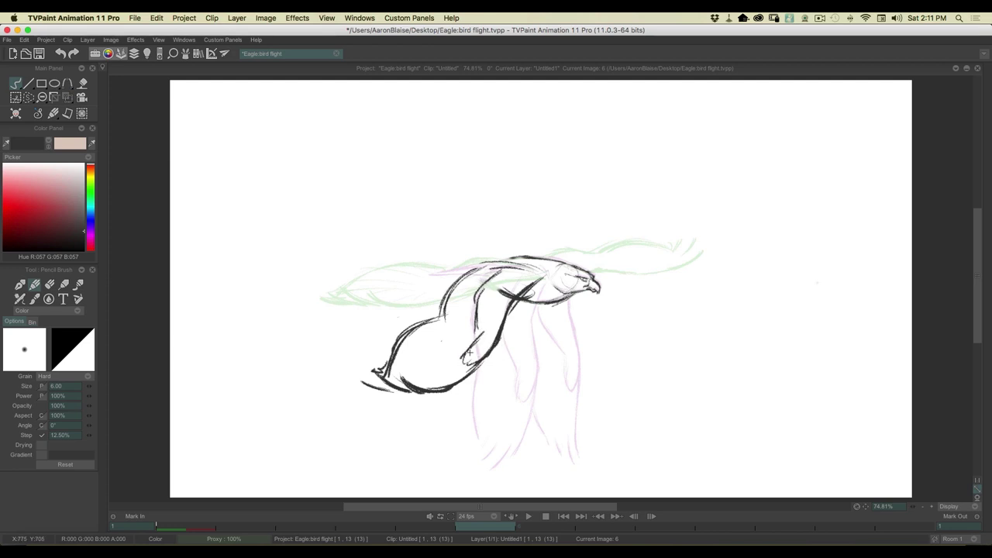
left_click_drag(372, 381, 362, 382)
key("Left")
key("Right")
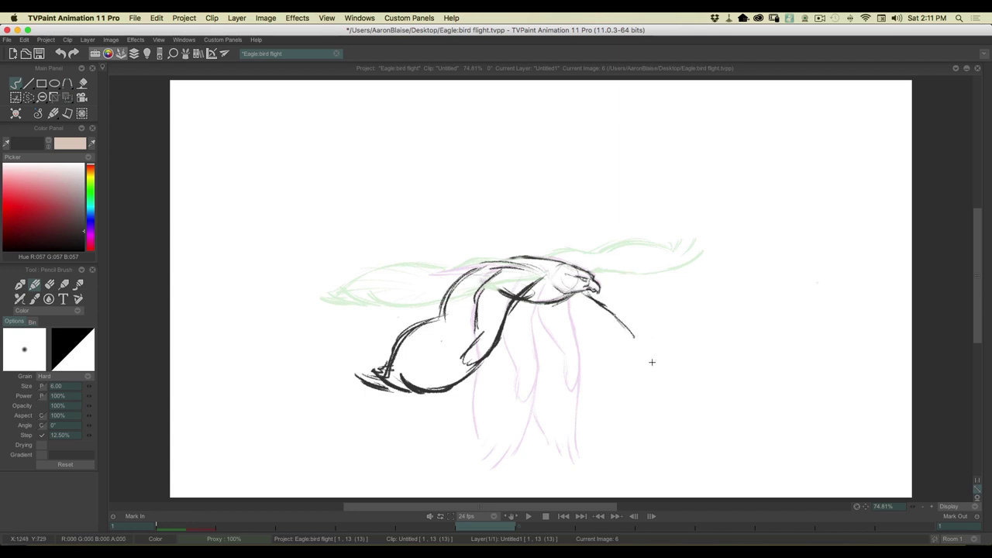
Step: Draw the far wing's front edge, tip feathers and rear edge on frame 6, then add the tail
mouse_move(617, 320)
left_mouse_down()
mouse_move(666, 365)
mouse_move(683, 366)
mouse_move(666, 364)
mouse_move(675, 349)
left_mouse_up()
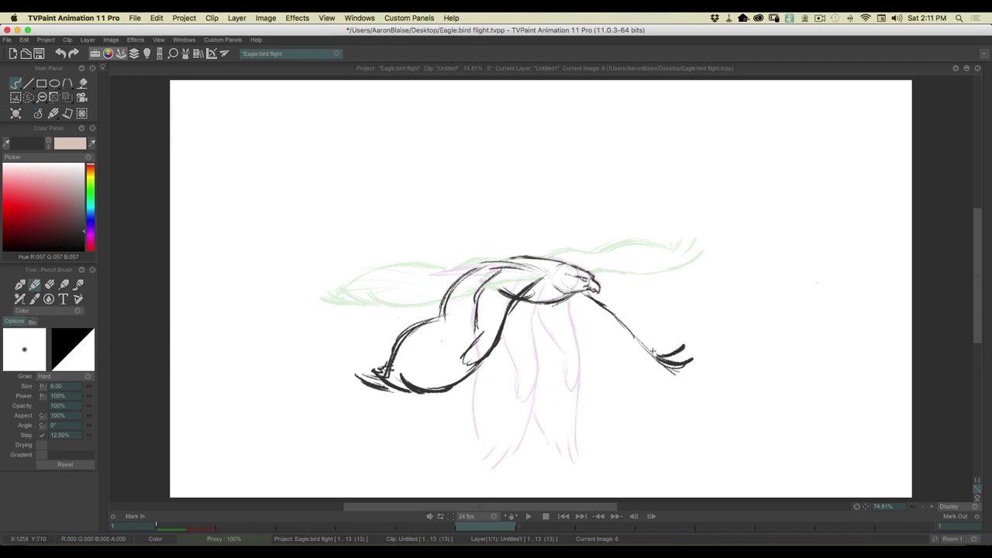
left_click_drag(649, 362, 584, 348)
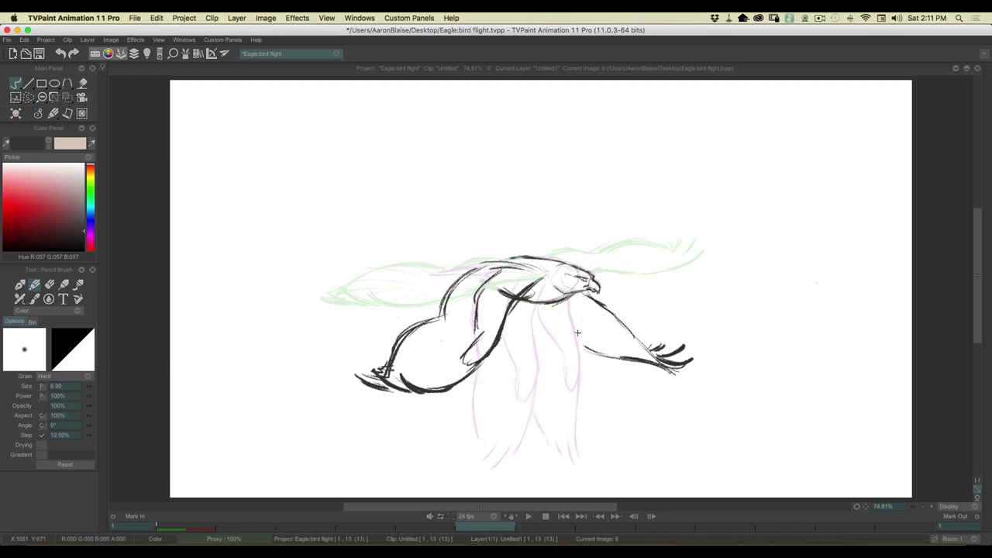
mouse_move(648, 359)
left_mouse_down()
mouse_move(595, 350)
mouse_move(637, 339)
mouse_move(684, 370)
mouse_move(598, 352)
mouse_move(528, 298)
left_mouse_up()
key("Left")
key("Right")
key("Left")
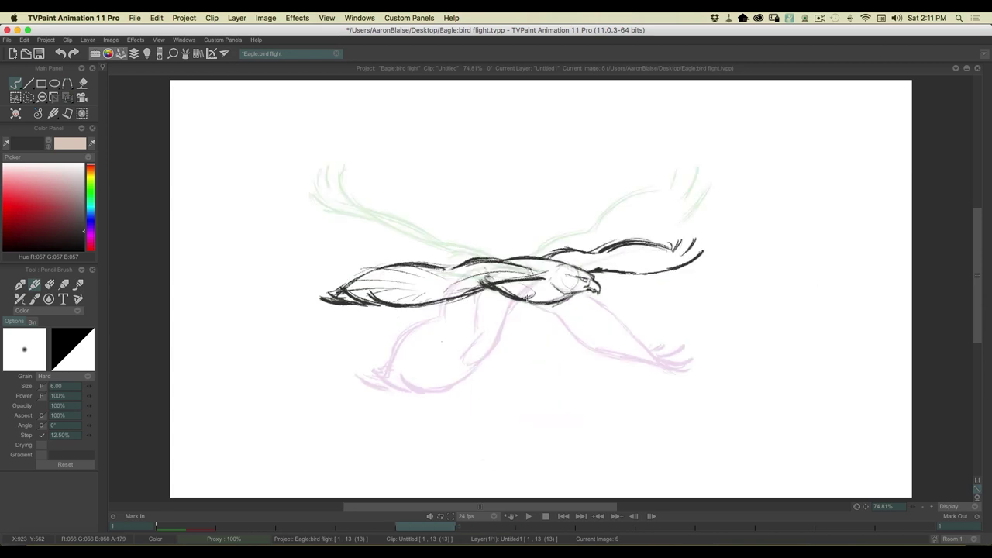
key("Right")
mouse_move(452, 275)
left_mouse_down()
mouse_move(431, 273)
mouse_move(488, 263)
mouse_move(459, 269)
mouse_move(488, 281)
left_mouse_up()
key("Left")
key("Right")
Step: Review the new frame 6 by scrubbing through the downstroke frames
key("Tab")
left_click_drag(270, 442, 237, 450)
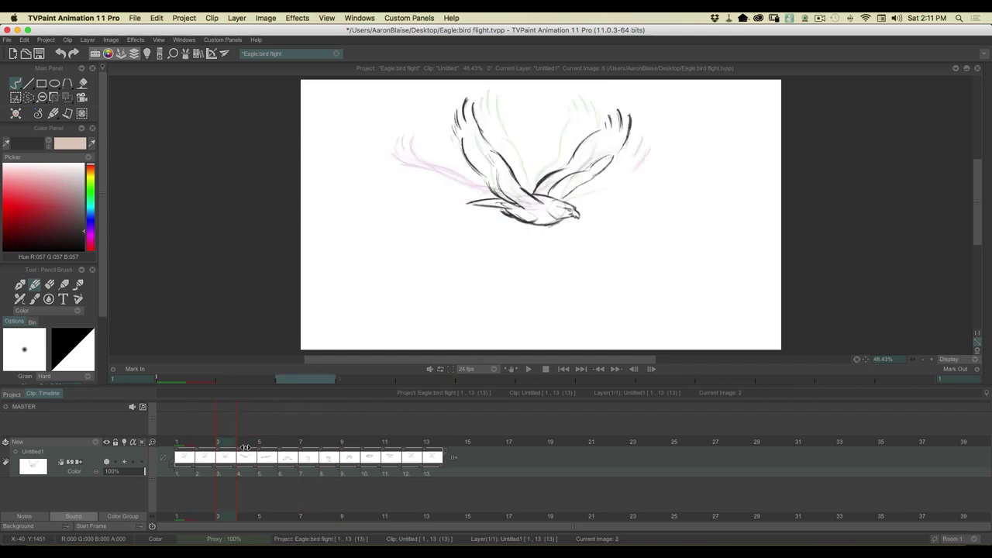
mouse_move(285, 455)
left_mouse_down()
mouse_move(319, 453)
mouse_move(296, 454)
left_mouse_up()
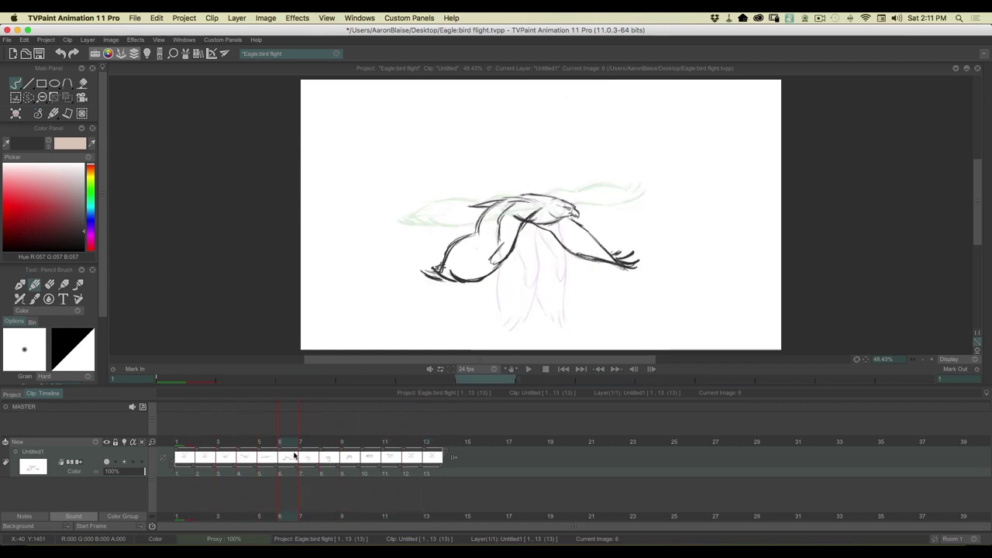
Step: Start a new in-between at frame 7 and draw the near wing's front edge and tip feathers
left_click_drag(282, 441, 308, 469)
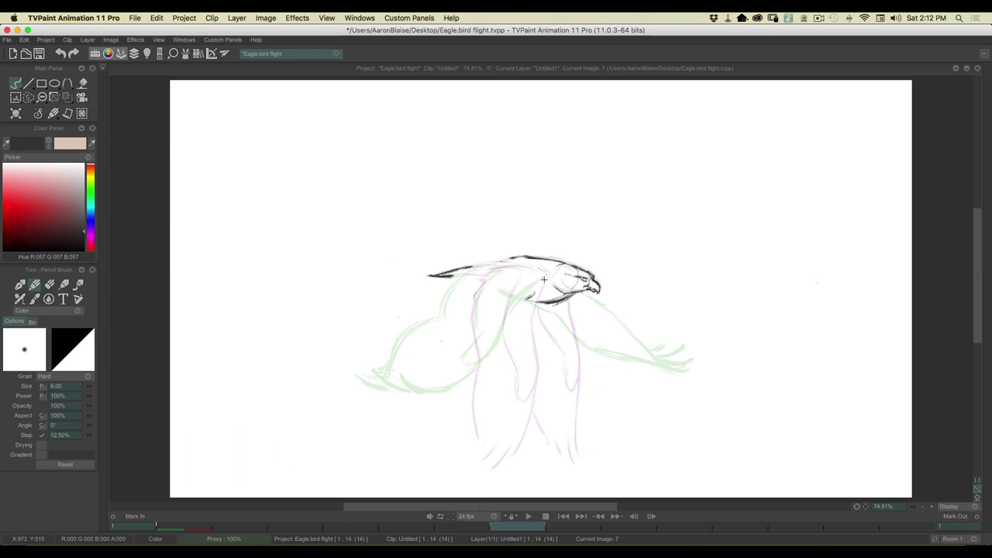
left_click_drag(547, 273, 521, 308)
mouse_move(524, 313)
left_mouse_down()
mouse_move(514, 337)
mouse_move(504, 419)
left_mouse_up()
left_click_drag(520, 365, 487, 438)
left_click_drag(516, 386, 478, 448)
mouse_move(497, 426)
left_mouse_down()
mouse_move(465, 444)
mouse_move(481, 433)
mouse_move(429, 451)
left_mouse_up()
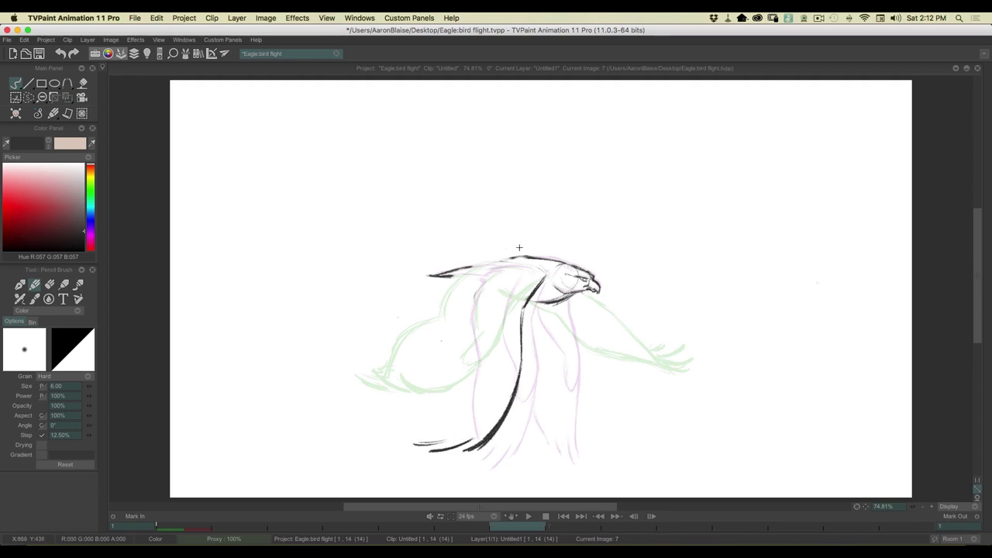
Step: Draw the near wing's shoulder line and rear edge on frame 7 and reinforce the eagle's back line
left_click_drag(496, 268, 547, 272)
mouse_move(481, 274)
left_mouse_down()
mouse_move(462, 346)
mouse_move(458, 315)
mouse_move(459, 348)
mouse_move(441, 396)
left_mouse_up()
mouse_move(455, 361)
left_mouse_down()
mouse_move(441, 428)
mouse_move(424, 440)
mouse_move(444, 426)
left_mouse_up()
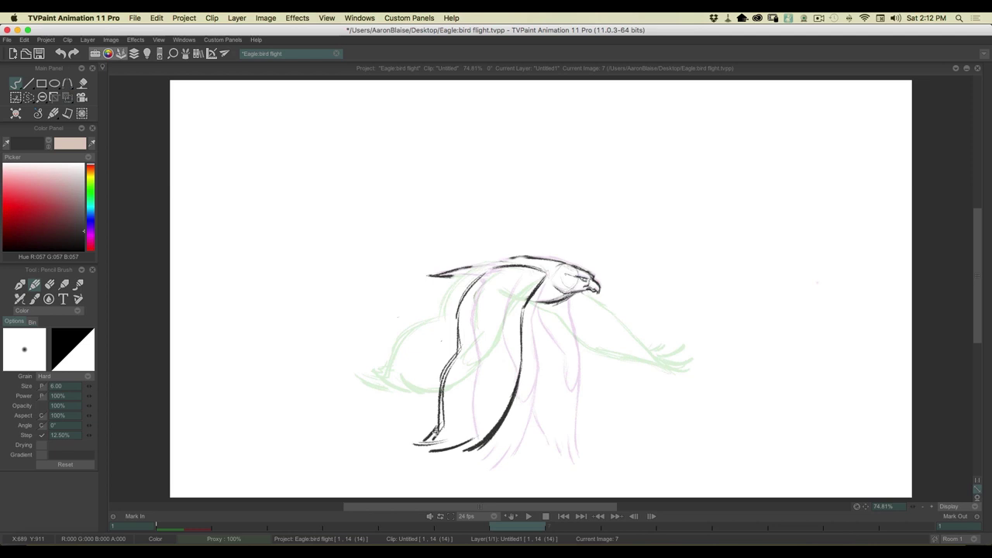
mouse_move(454, 276)
left_mouse_down()
mouse_move(431, 277)
mouse_move(542, 259)
mouse_move(496, 265)
mouse_move(559, 260)
left_mouse_up()
key("Left")
key("Right")
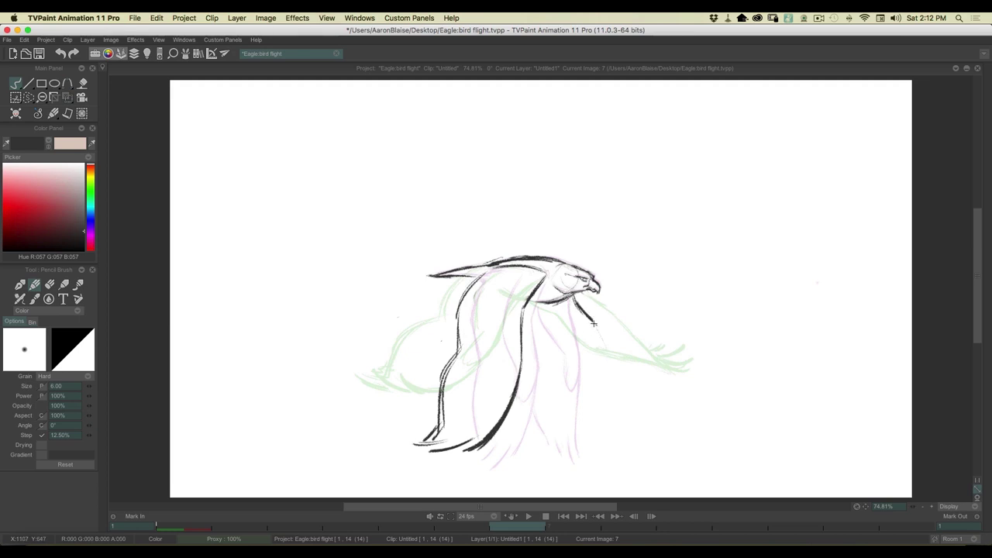
Step: Draw the far wing's front edge, tip feathers and rear edge on frame 7
mouse_move(595, 329)
left_mouse_down()
mouse_move(614, 396)
mouse_move(643, 427)
left_mouse_up()
mouse_move(612, 397)
left_mouse_down()
mouse_move(646, 429)
mouse_move(635, 421)
left_mouse_up()
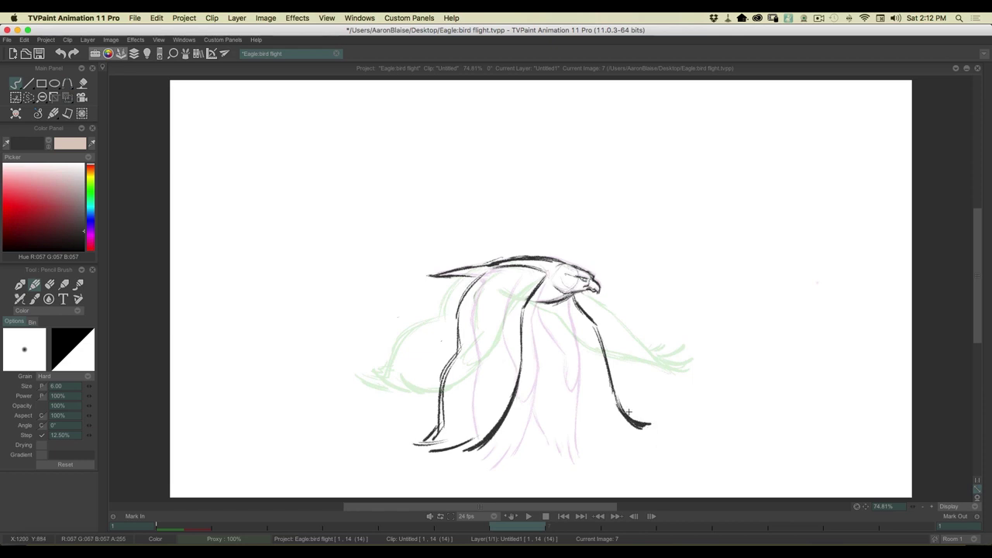
mouse_move(620, 419)
left_mouse_down()
mouse_move(581, 403)
mouse_move(554, 378)
mouse_move(548, 353)
left_mouse_up()
left_click_drag(577, 389, 546, 330)
left_click_drag(580, 396, 546, 339)
left_click_drag(531, 303, 573, 395)
Step: Compare the wing positions on frame 7 with frame 6 by flipping between them
key("Left")
key("Right")
key("Left")
key("Right")
key("Left")
key("Right")
key("Left")
key("Right")
Step: Add the inner feather lines to the near and far wings on frame 7 and check them against the next frame
left_click_drag(493, 277, 489, 302)
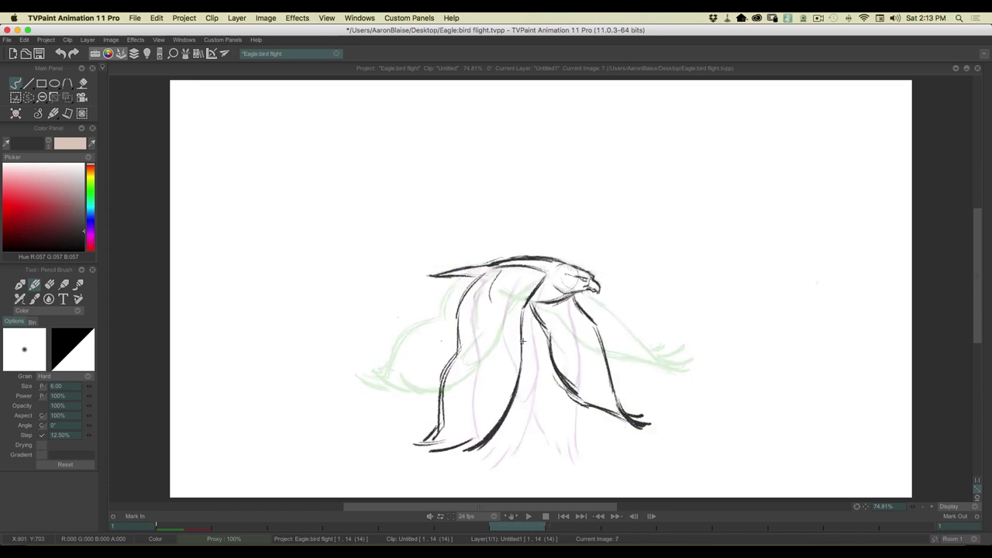
left_click_drag(497, 393, 499, 367)
left_click_drag(492, 292, 504, 391)
mouse_move(595, 326)
left_mouse_down()
mouse_move(603, 369)
mouse_move(543, 309)
left_mouse_up()
key("Right")
key("Left")
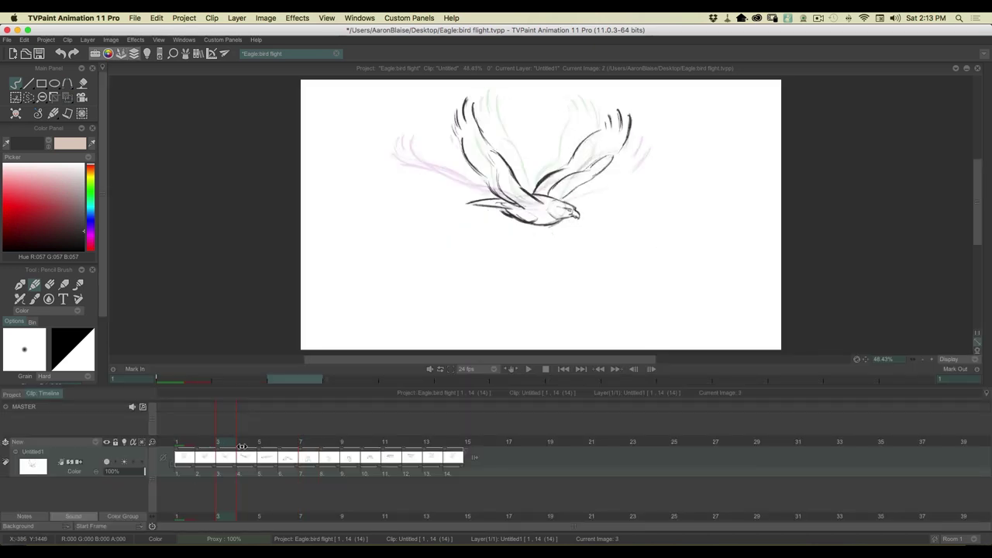
Step: Scrub to the lowered-wing pose and duplicate the frame 8 drawing as a new frame 9
mouse_move(241, 447)
left_mouse_down()
mouse_move(387, 458)
mouse_move(203, 457)
mouse_move(370, 465)
mouse_move(307, 463)
left_mouse_up()
left_click_drag(340, 465, 353, 468)
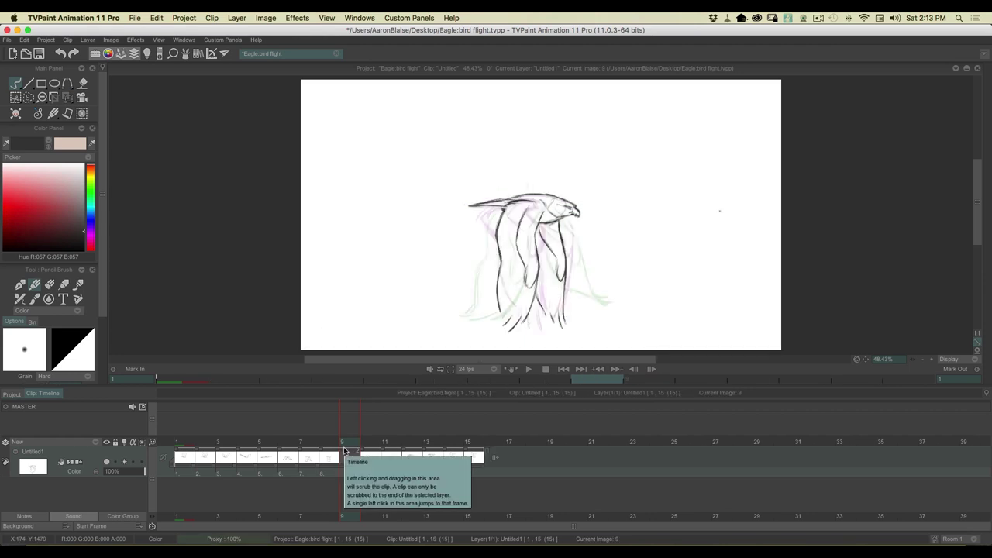
key("Tab")
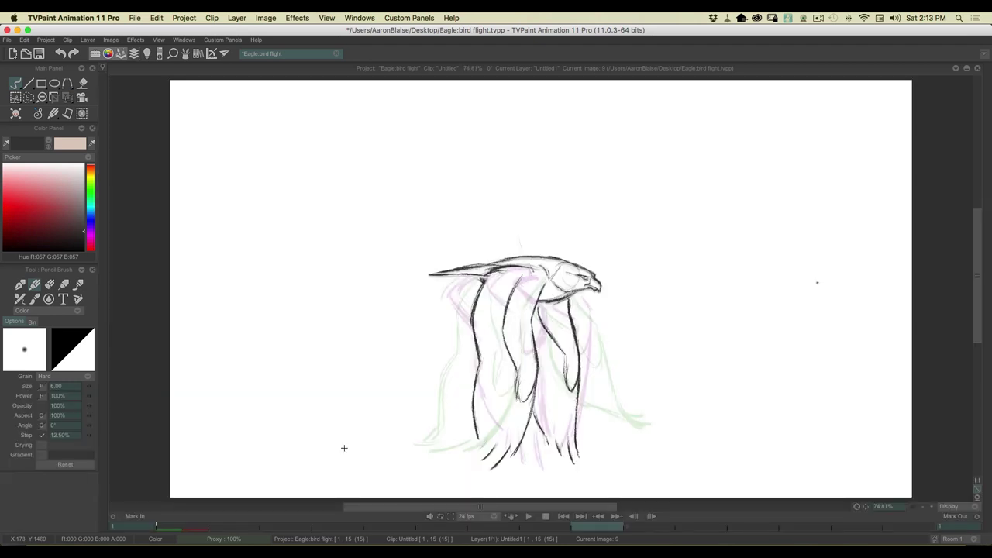
Step: Erase both wings on frame 9, keeping the eagle's head, back and tail
key("e")
mouse_move(548, 274)
left_mouse_down()
mouse_move(494, 275)
mouse_move(475, 319)
mouse_move(516, 290)
mouse_move(511, 355)
mouse_move(474, 394)
mouse_move(477, 438)
mouse_move(495, 468)
mouse_move(526, 423)
mouse_move(520, 377)
left_mouse_up()
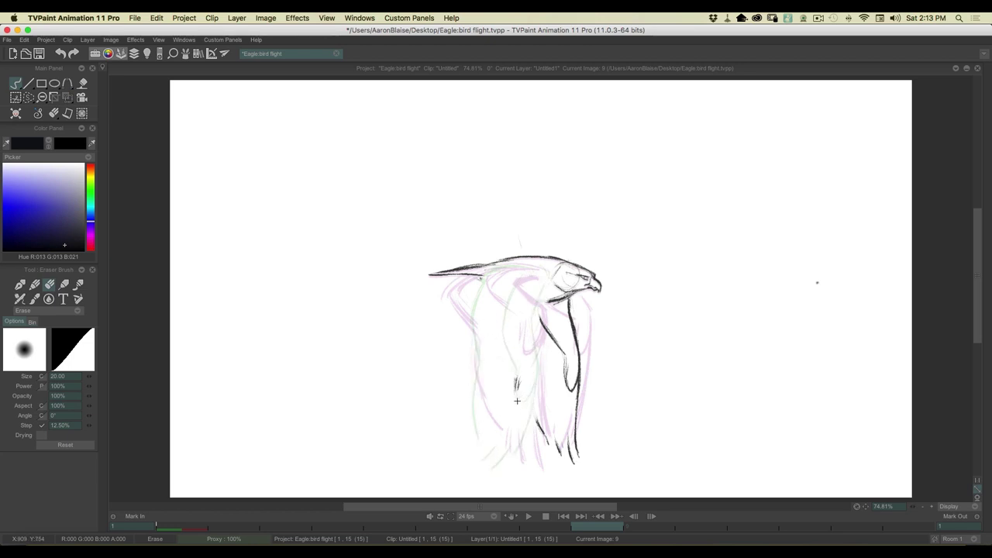
left_click_drag(569, 303, 569, 397)
left_click_drag(579, 452, 553, 449)
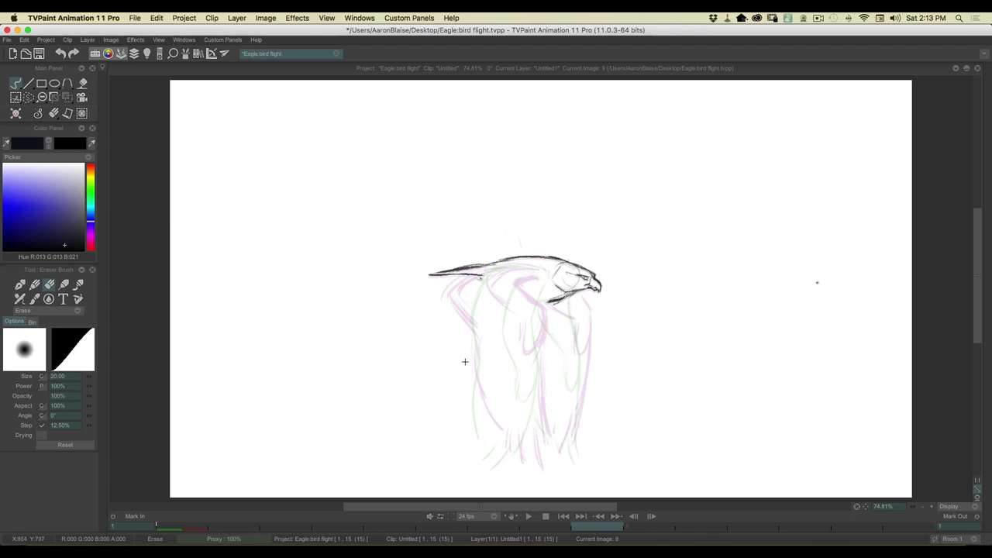
Step: Flip against frame 8, and draw the near wing's shoulder and long front and rear edges on frame 9
key("Left")
key("Right")
key("Left")
key("Right")
key("p")
key("t")
key("Return")
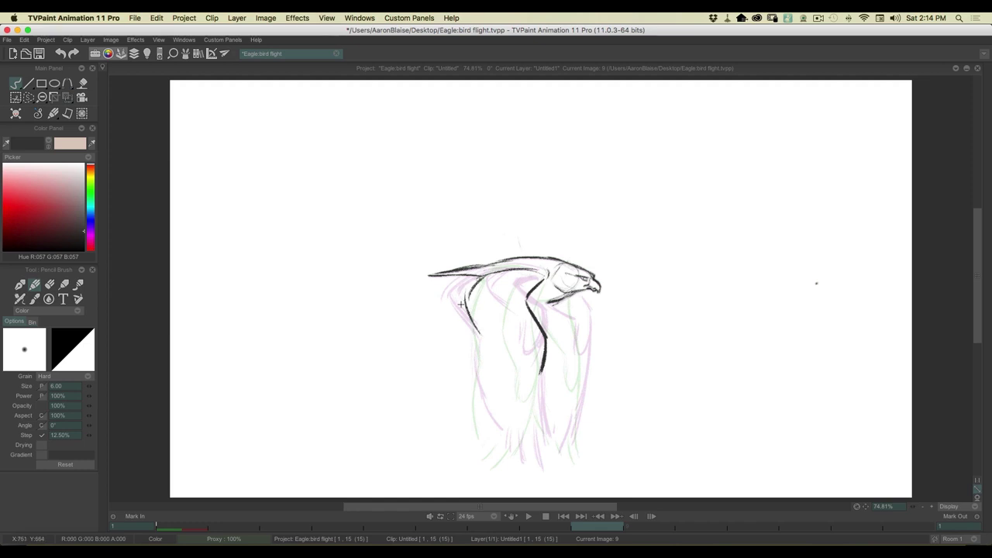
left_click_drag(480, 349, 479, 397)
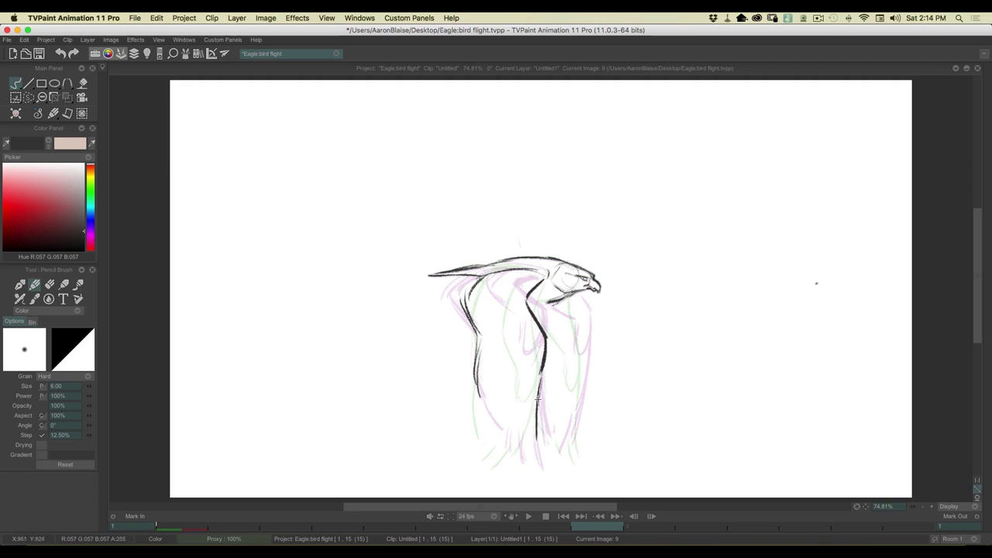
left_click_drag(541, 371, 520, 473)
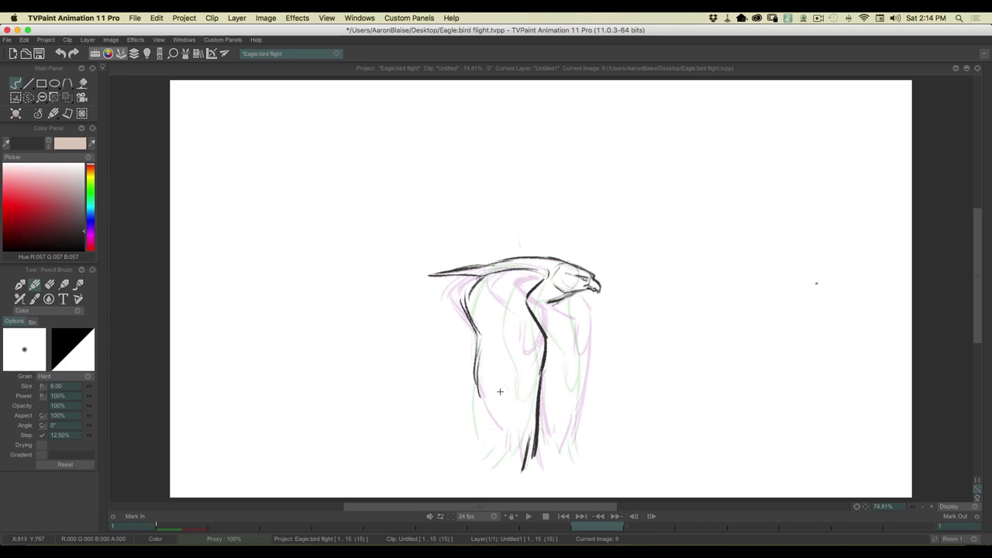
Step: Add the near wing's tip feathers and extend its rear edge down to them on frame 9, checking against frame 8
key("super+s")
left_click_drag(520, 446, 510, 478)
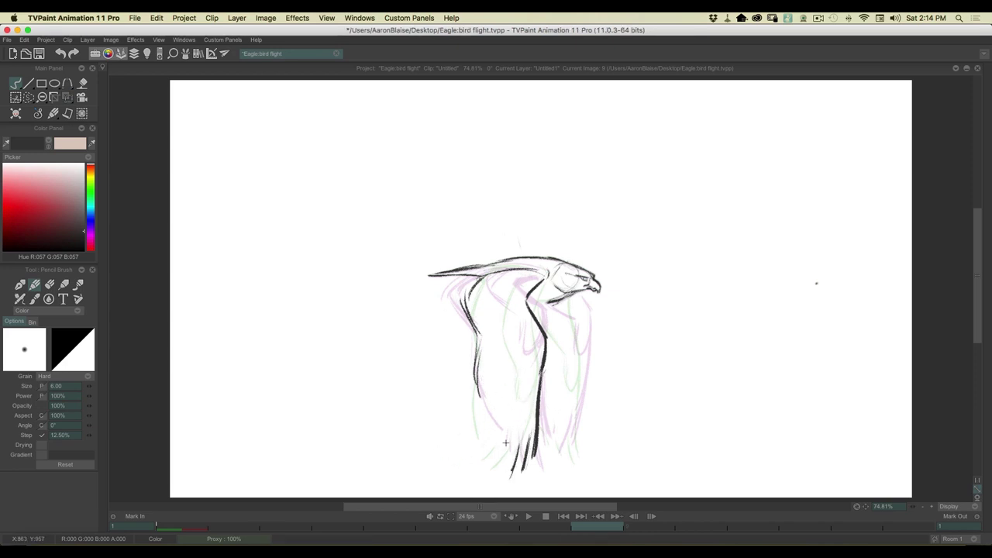
left_click_drag(475, 386, 498, 444)
key("Left")
key("Right")
key("Tab")
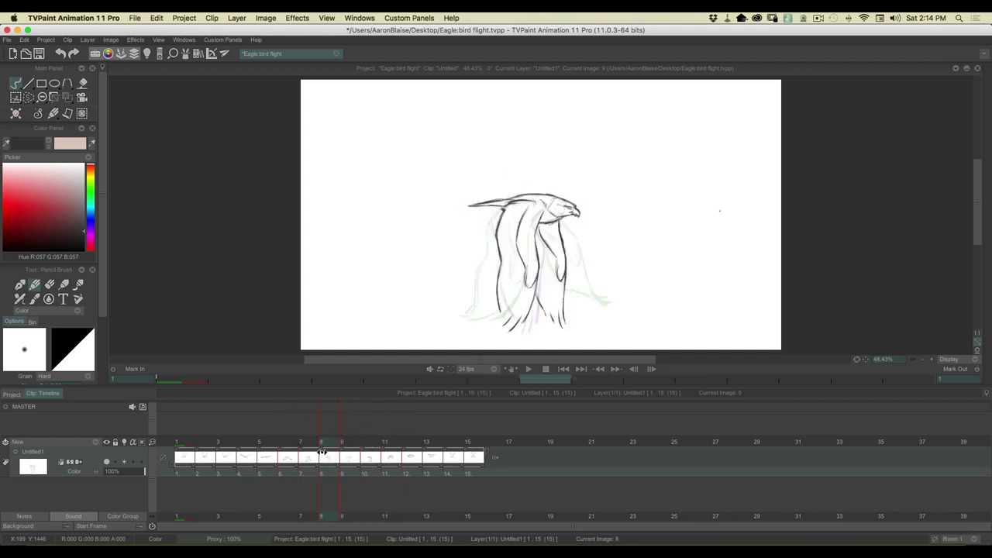
key("Tab")
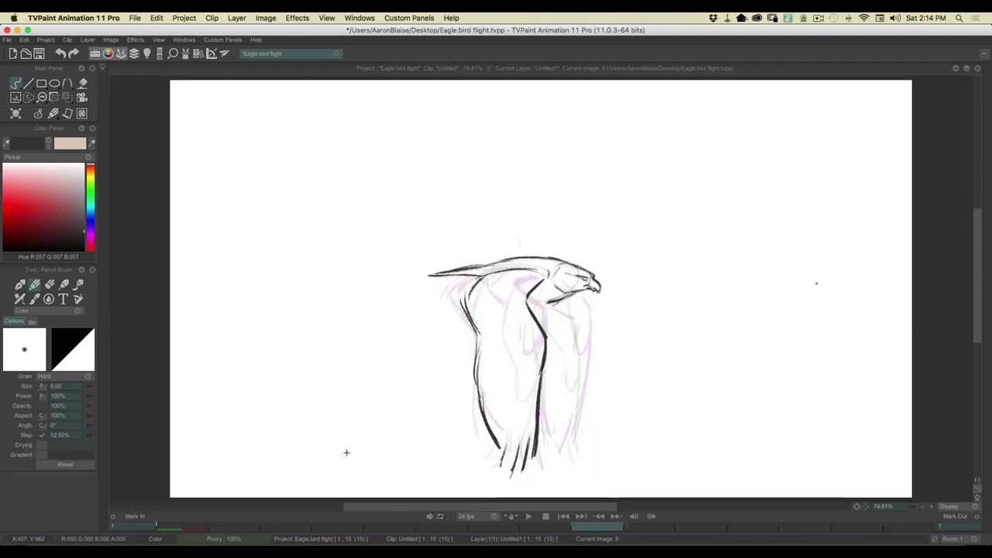
Step: Draw the near wing's inner feather line and reinforce its shoulder on frame 9, comparing it with the neighbouring frames
left_click_drag(542, 271, 485, 275)
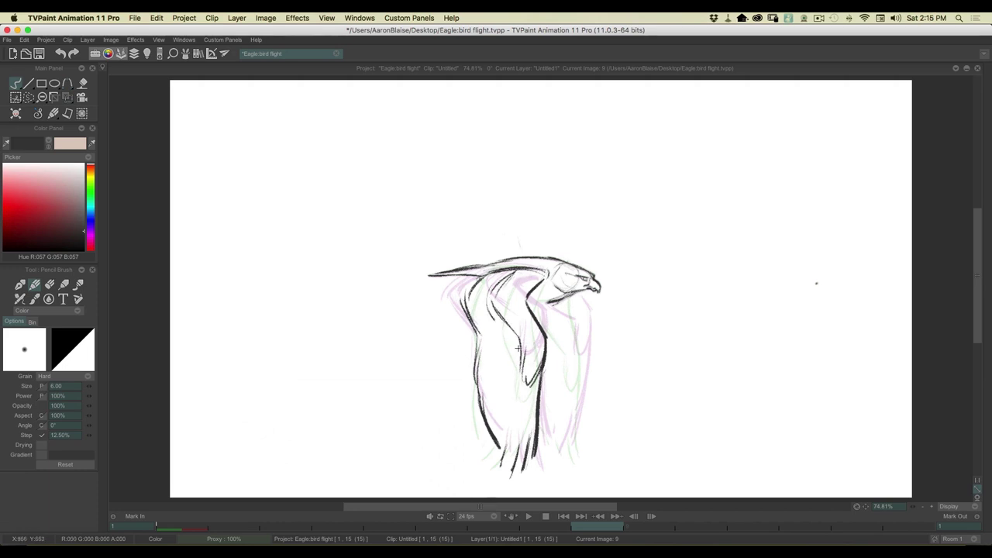
key("Right")
key("Left")
key("Right")
key("Left")
key("Left")
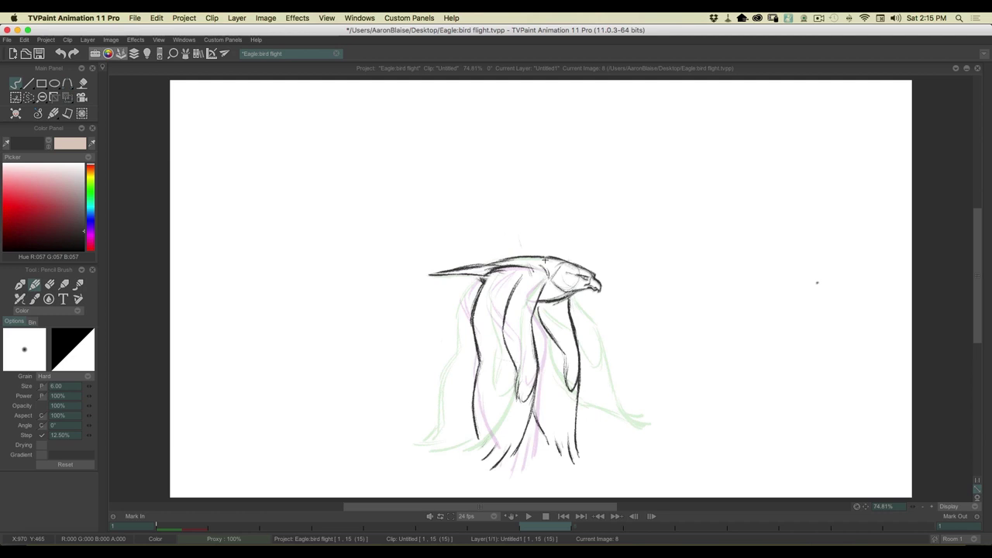
key("Right")
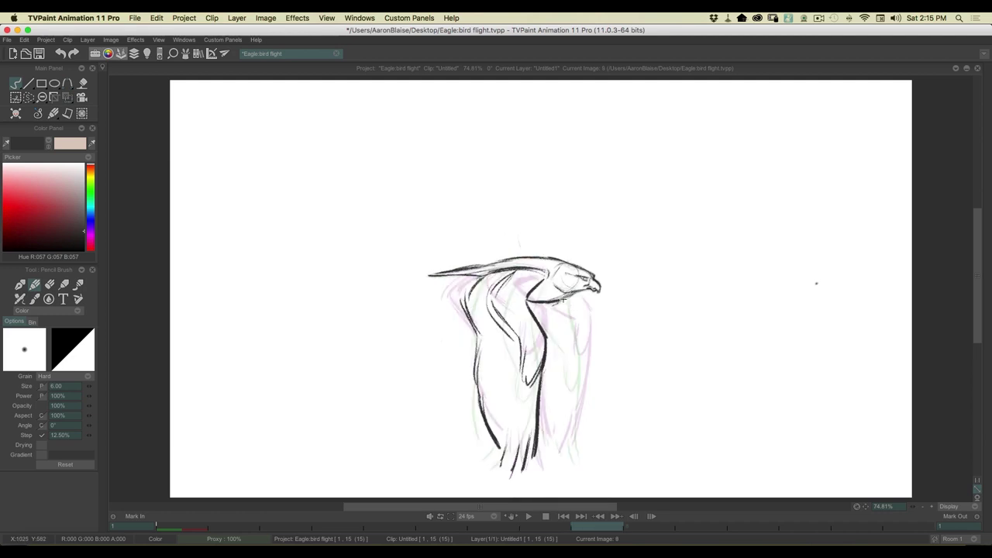
mouse_move(566, 304)
left_mouse_down()
mouse_move(585, 358)
mouse_move(585, 325)
mouse_move(584, 379)
left_mouse_up()
left_click_drag(584, 335, 579, 411)
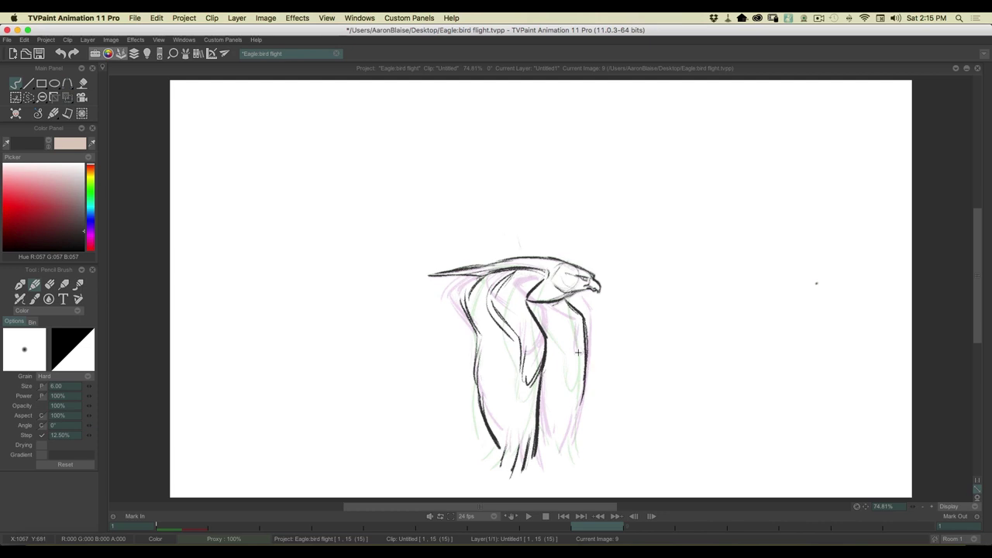
key("e")
mouse_move(583, 298)
left_mouse_down()
mouse_move(590, 369)
mouse_move(583, 351)
mouse_move(582, 387)
left_mouse_up()
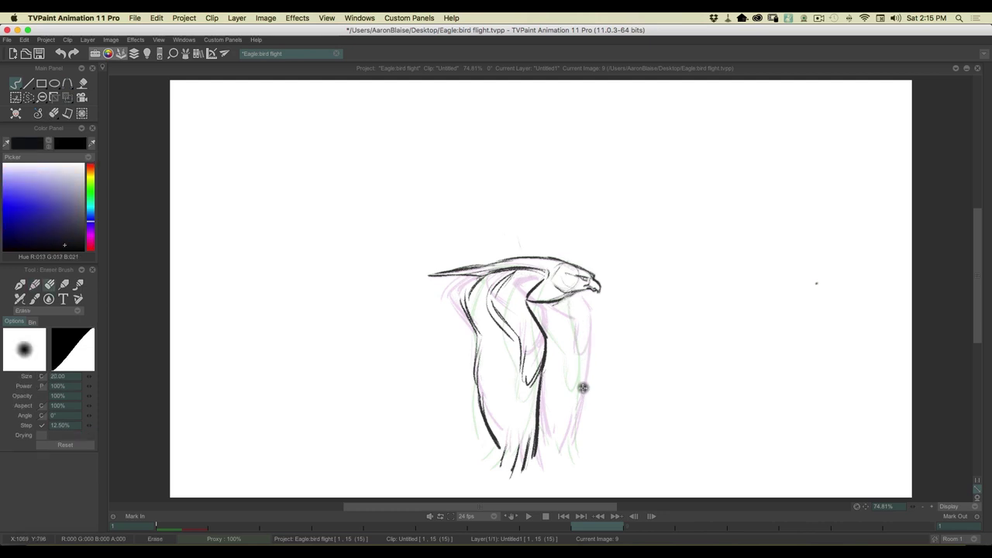
Step: Draw the far wing's front edge and tip feathers on frame 9 and check them against frame 8
key("b")
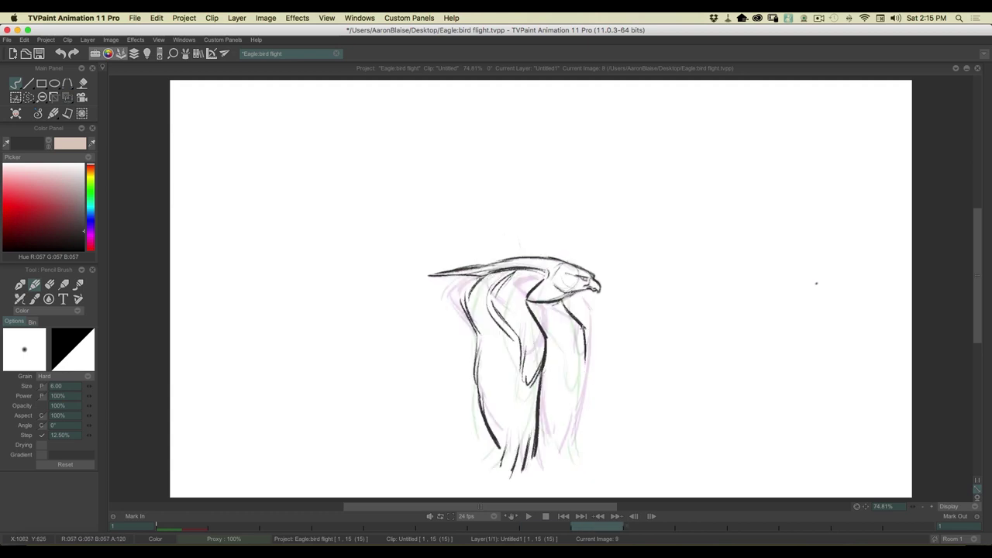
left_click_drag(586, 339, 571, 452)
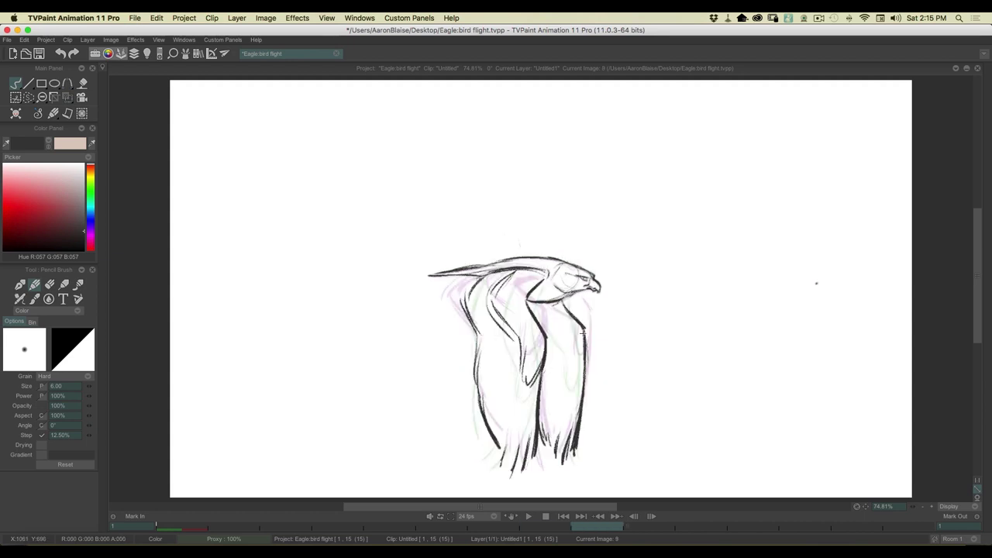
key("Left")
key("Right")
Step: Scrub back through the flight cycle to frame 3 and play the animation to review the motion
key("Tab")
left_click_drag(353, 443, 221, 457)
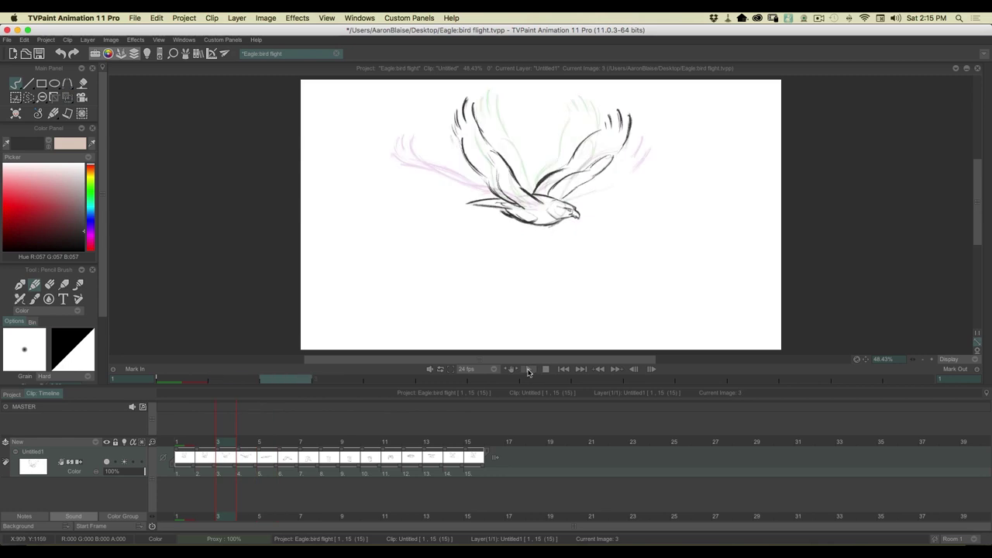
key("Tab")
left_click(528, 516)
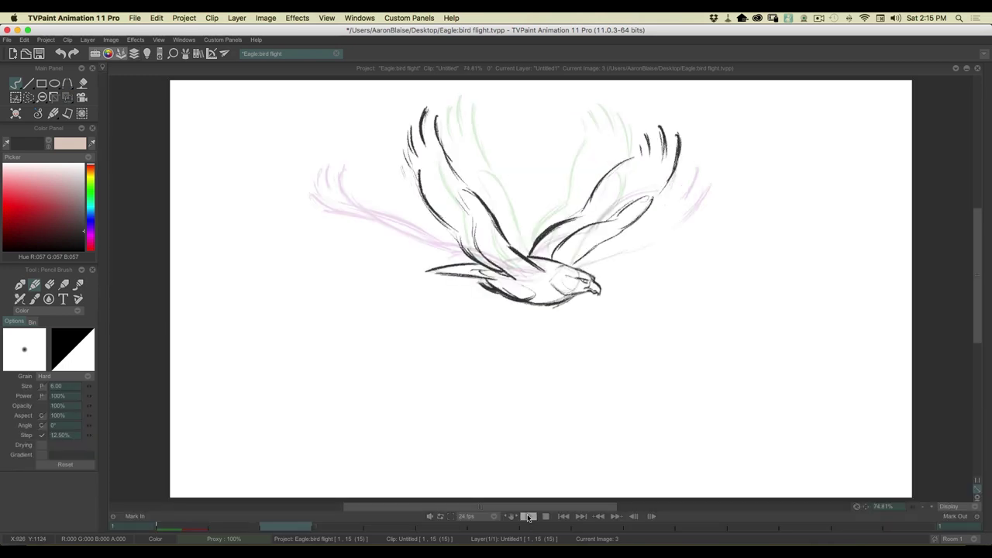